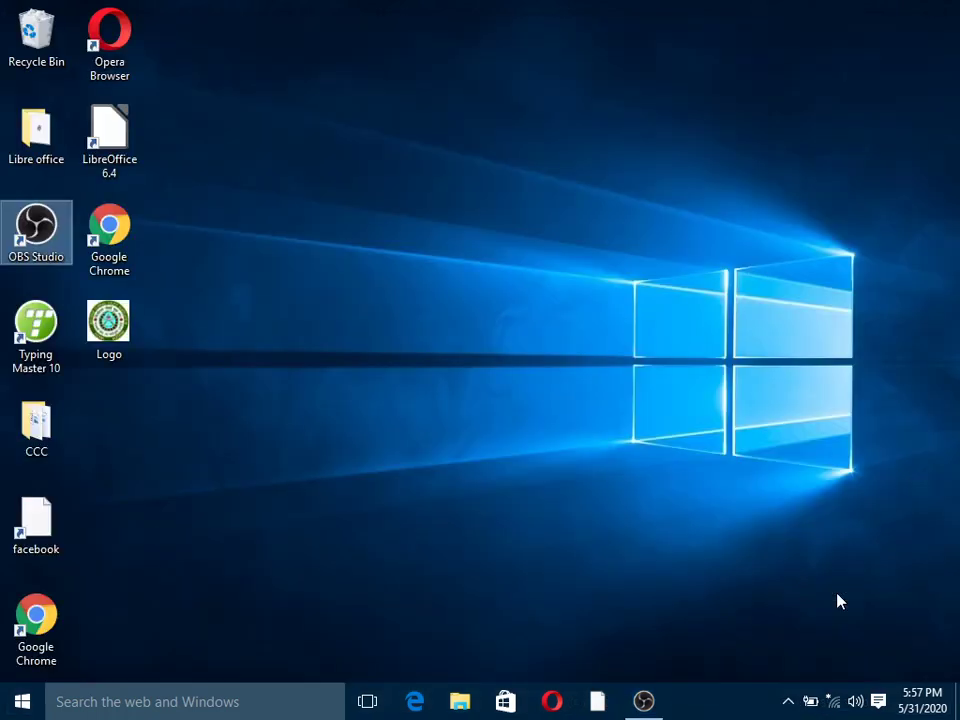
Launch Microsoft Office Excel 2007 from the Start menu's Microsoft Office folder.
{"action": "left_click", "coordinate": [482, 416]}
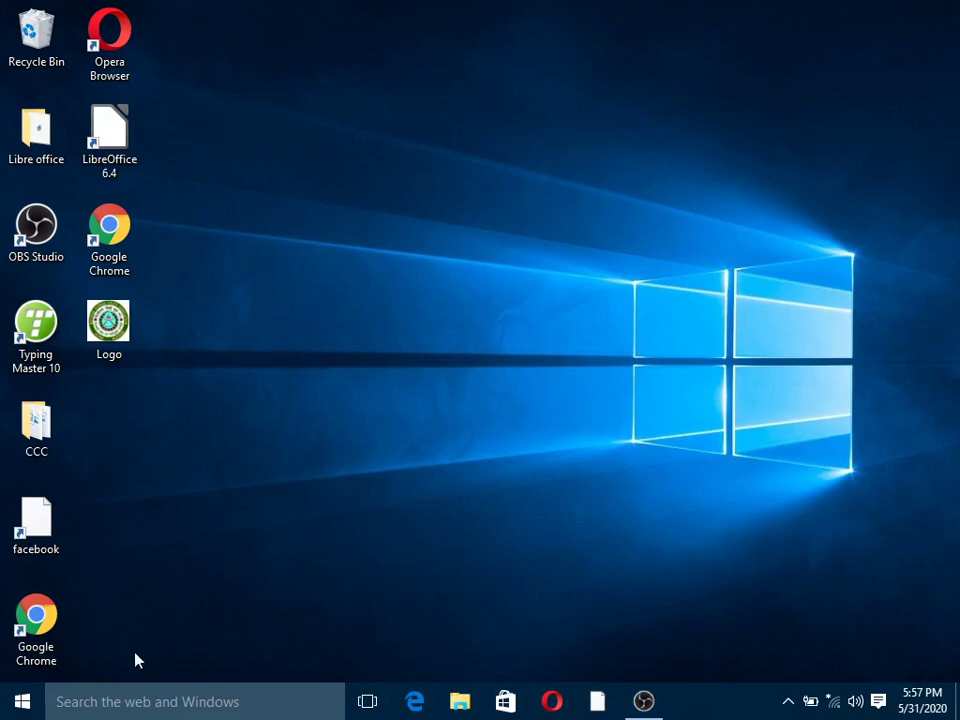
{"action": "left_click", "coordinate": [23, 704]}
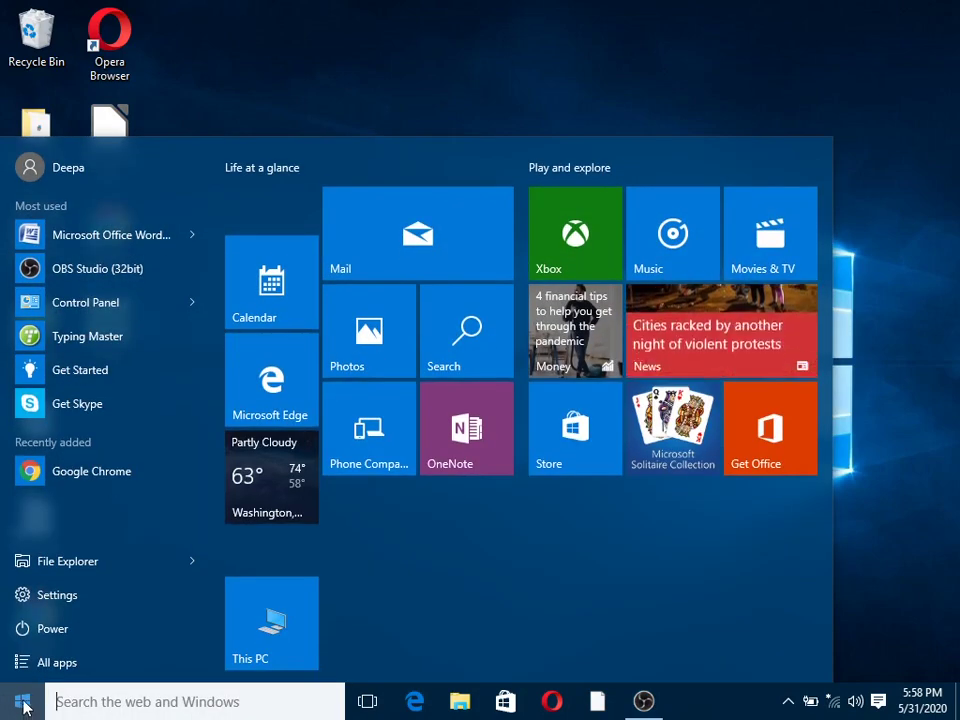
{"action": "left_click", "coordinate": [66, 665]}
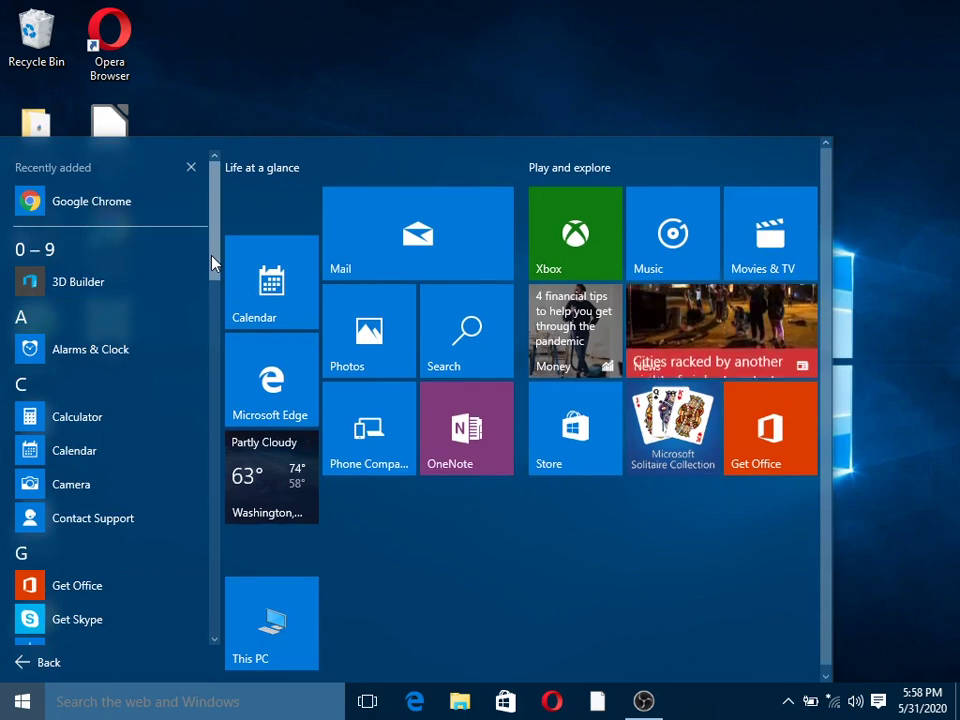
{"action": "left_click_drag", "start_coordinate": [213, 262], "coordinate": [234, 397]}
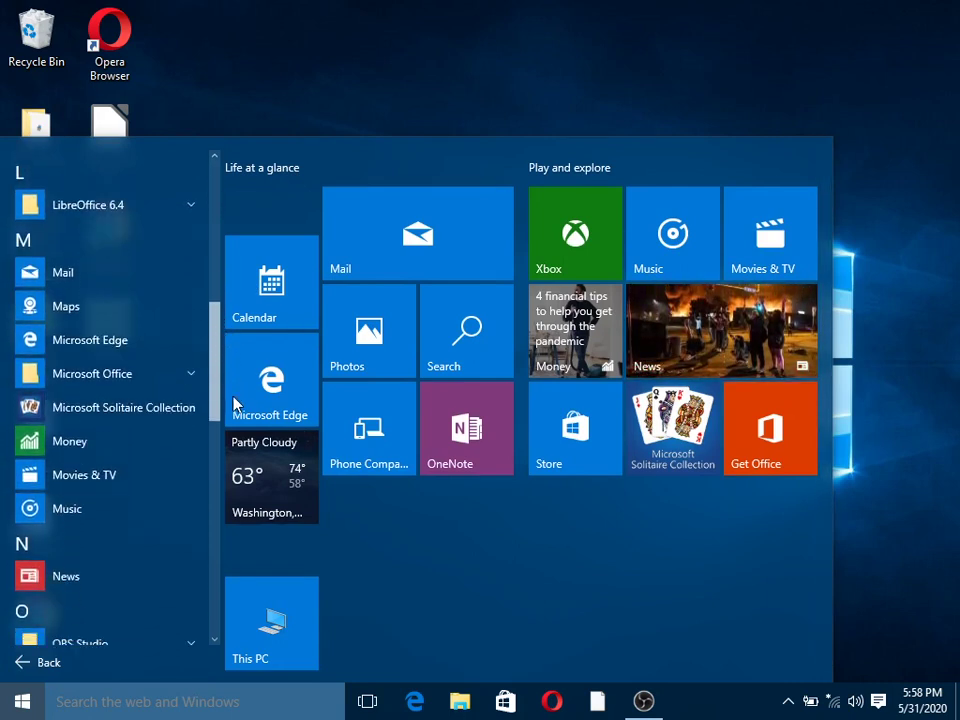
{"action": "left_click", "coordinate": [189, 376]}
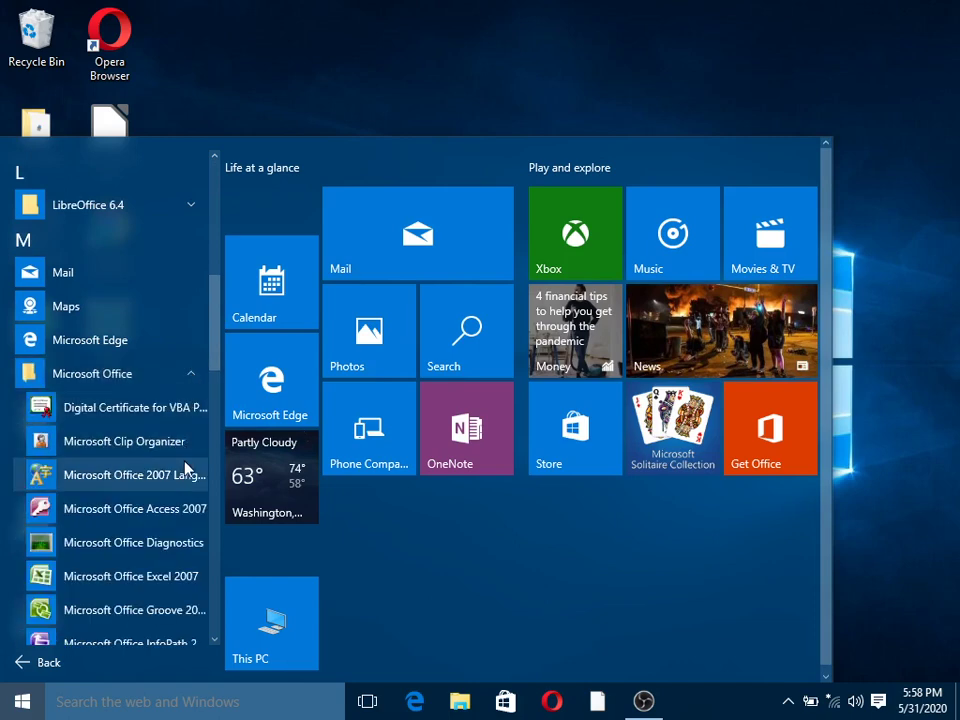
{"action": "scroll", "coordinate": [186, 470], "scroll_direction": "down", "scroll_amount": 2}
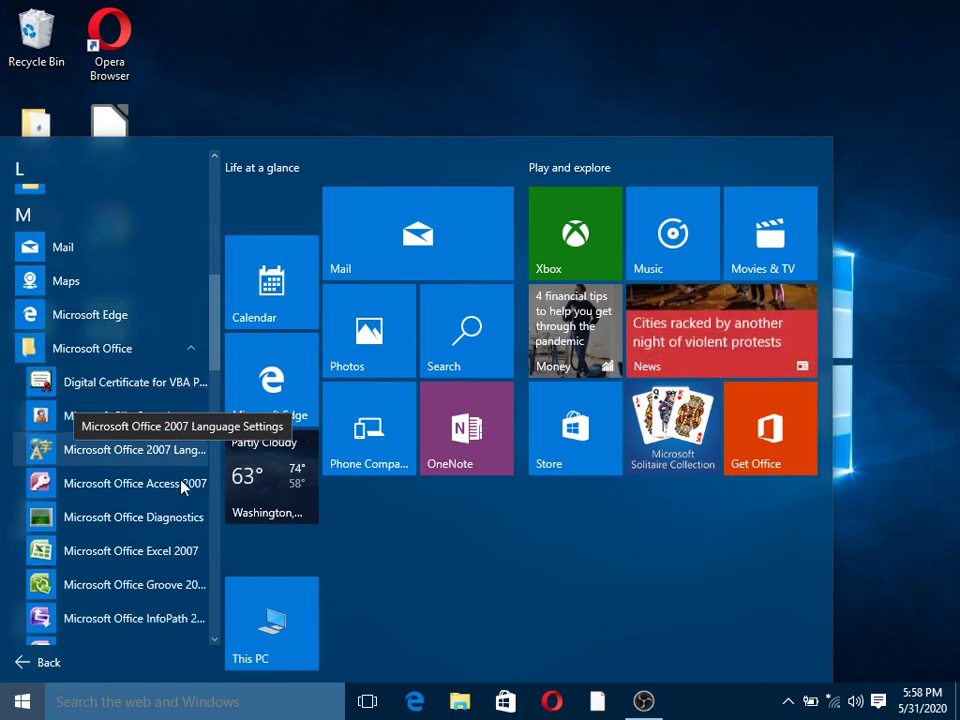
{"action": "scroll", "coordinate": [130, 446], "scroll_direction": "down", "scroll_amount": 1}
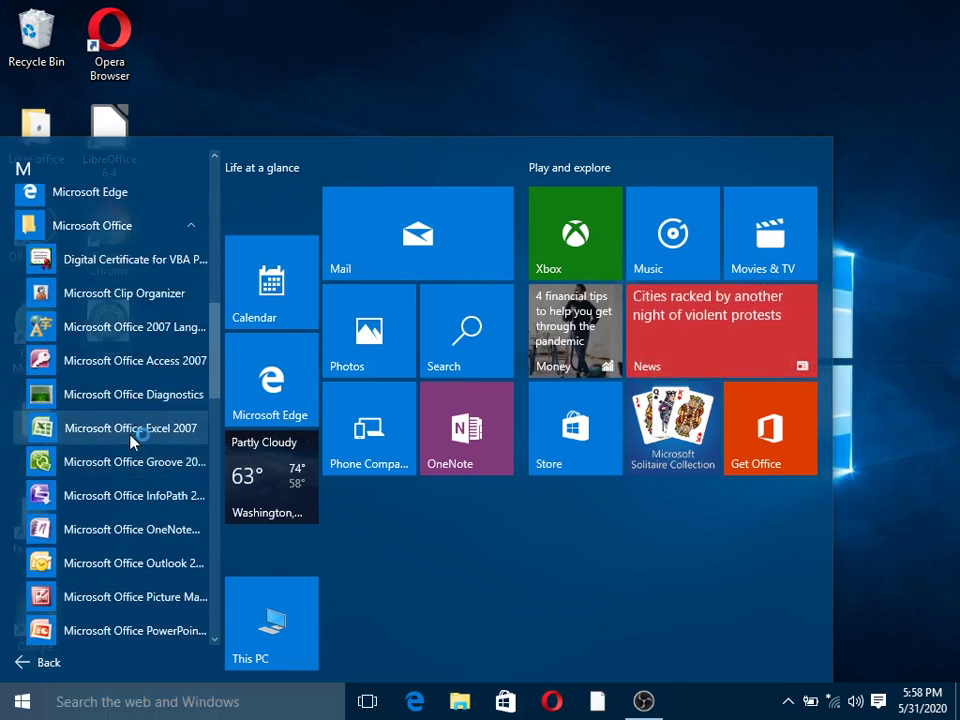
{"action": "left_click", "coordinate": [130, 428]}
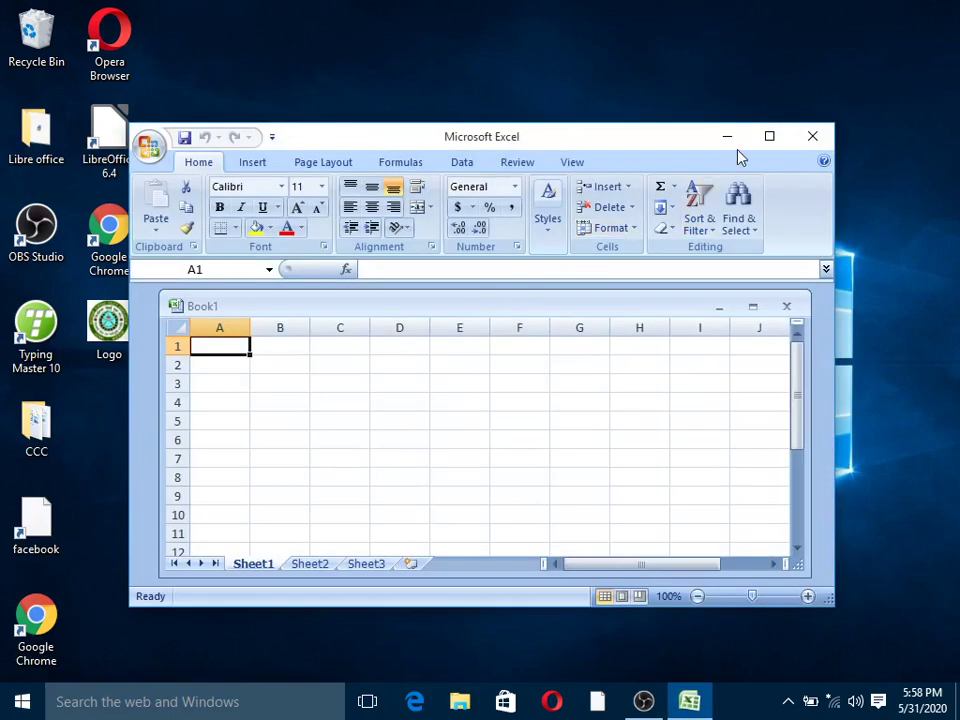
Maximize both the Excel window and the Book1 workbook window.
{"action": "left_click", "coordinate": [778, 137]}
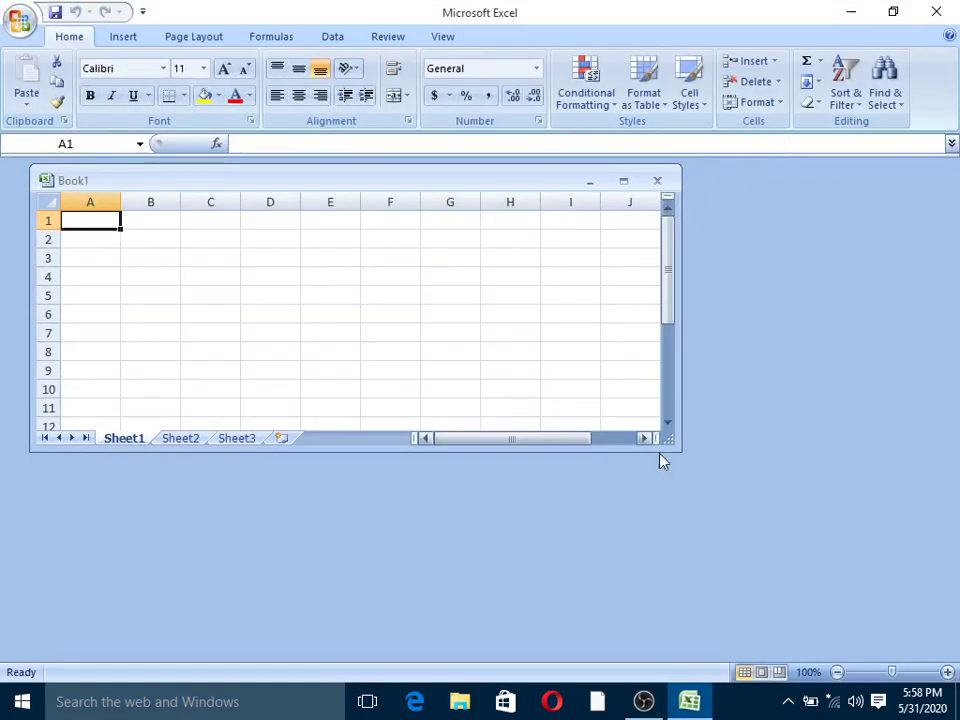
{"action": "left_click", "coordinate": [623, 180]}
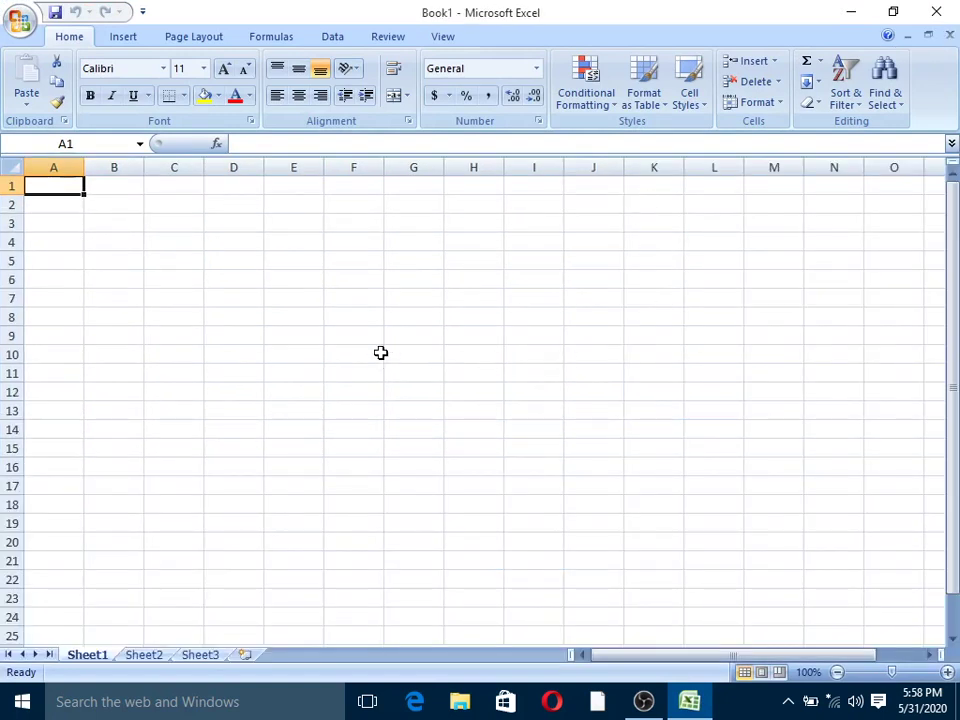
{"action": "left_click", "coordinate": [276, 315]}
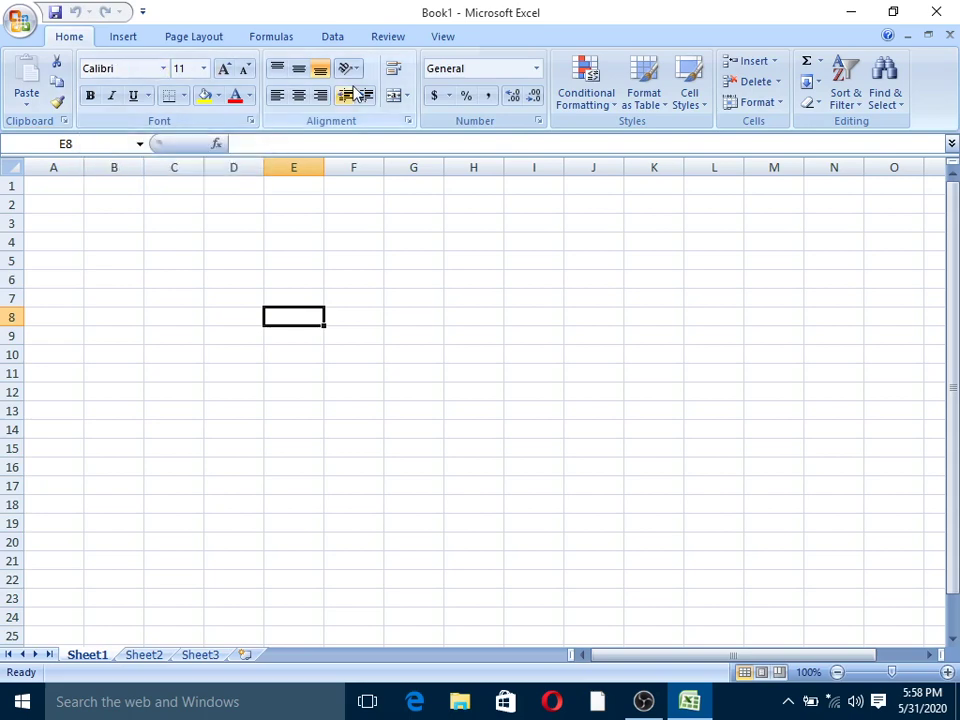
{"action": "left_click", "coordinate": [164, 69]}
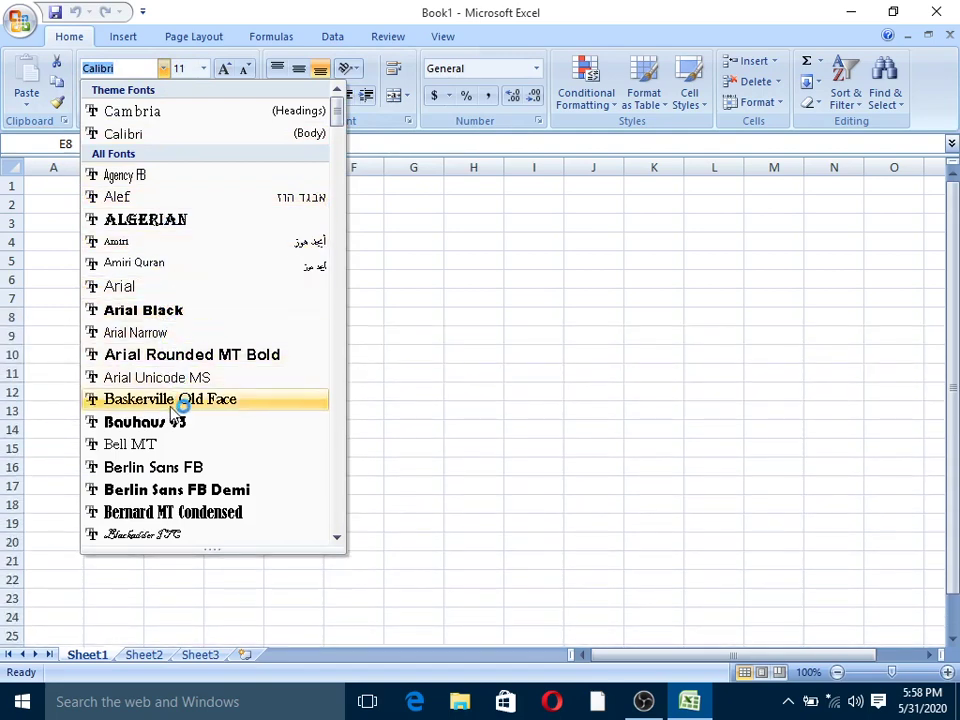
{"action": "left_click", "coordinate": [398, 336]}
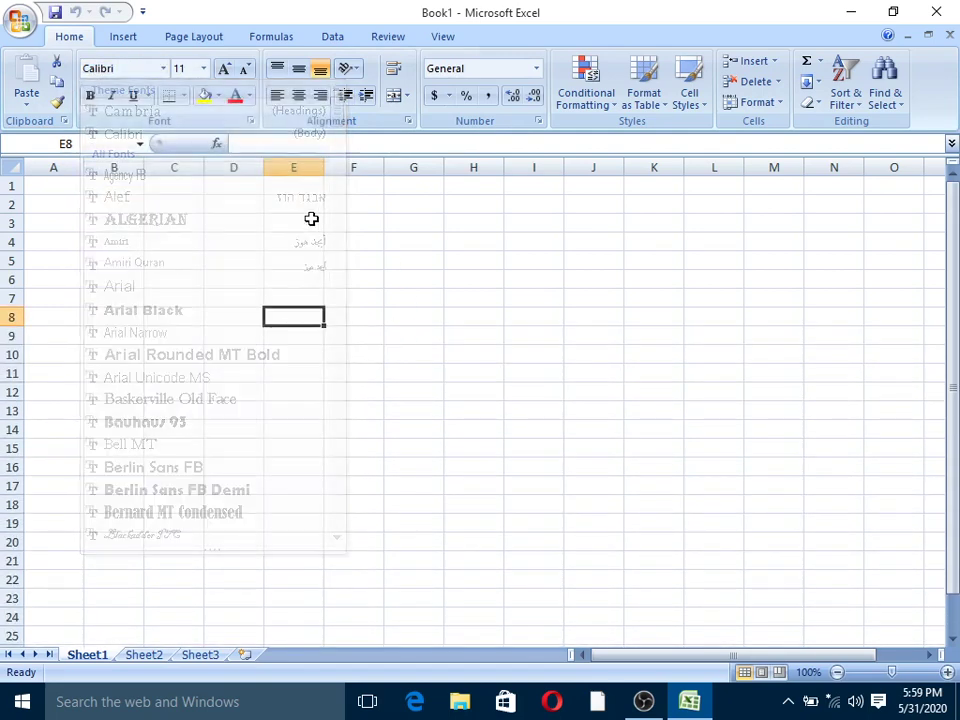
{"action": "left_click", "coordinate": [204, 69]}
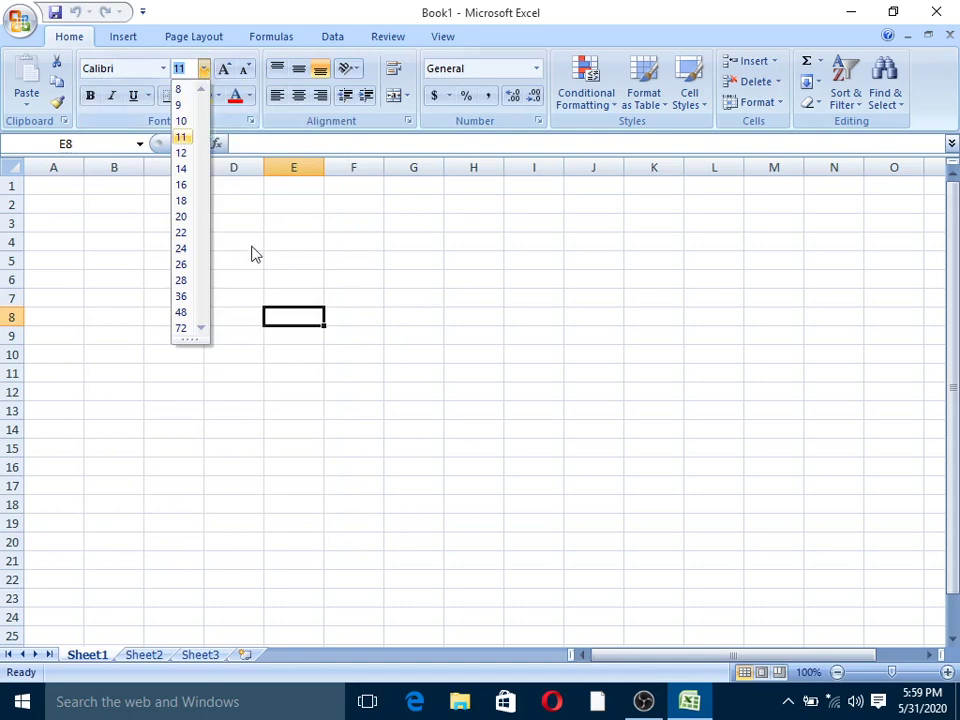
{"action": "left_click", "coordinate": [252, 252]}
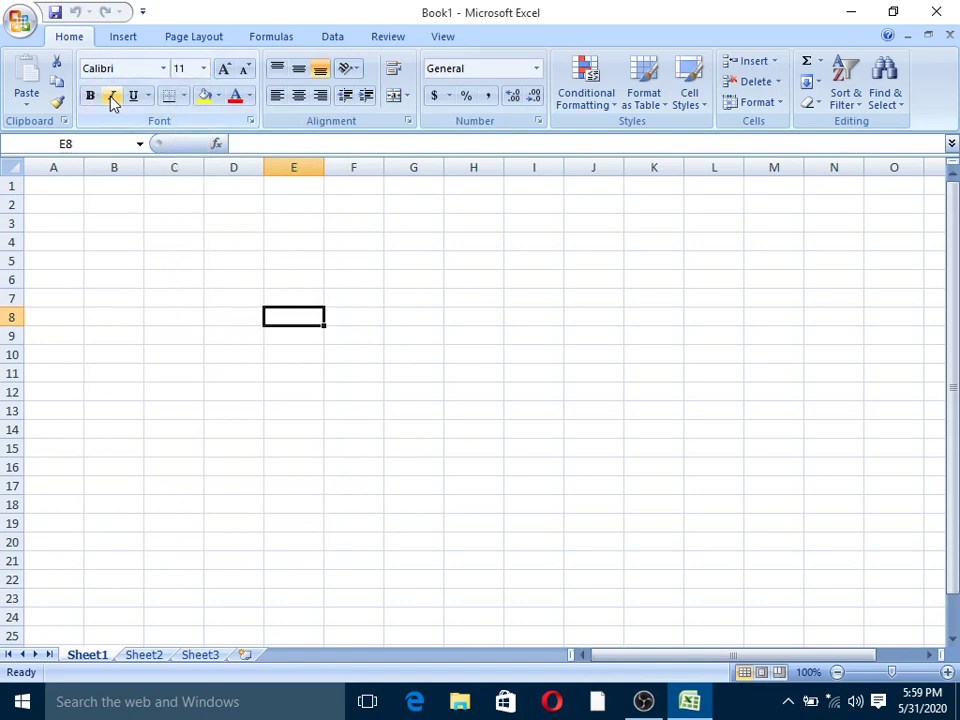
{"action": "left_click", "coordinate": [183, 96]}
{"action": "left_click", "coordinate": [431, 392]}
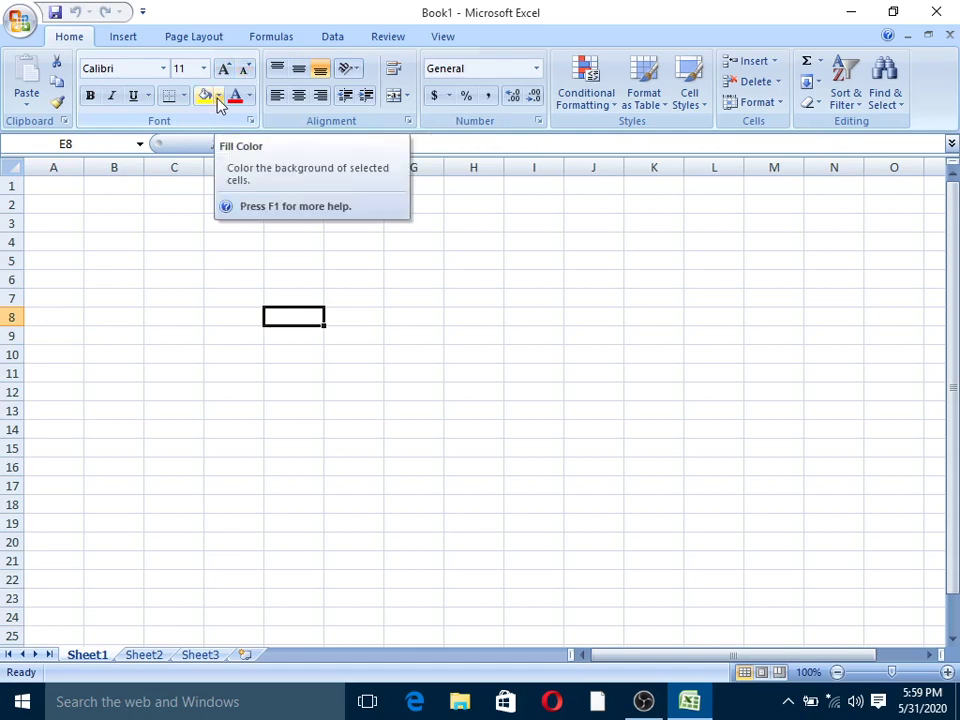
{"action": "left_click", "coordinate": [218, 96]}
{"action": "left_click", "coordinate": [218, 100]}
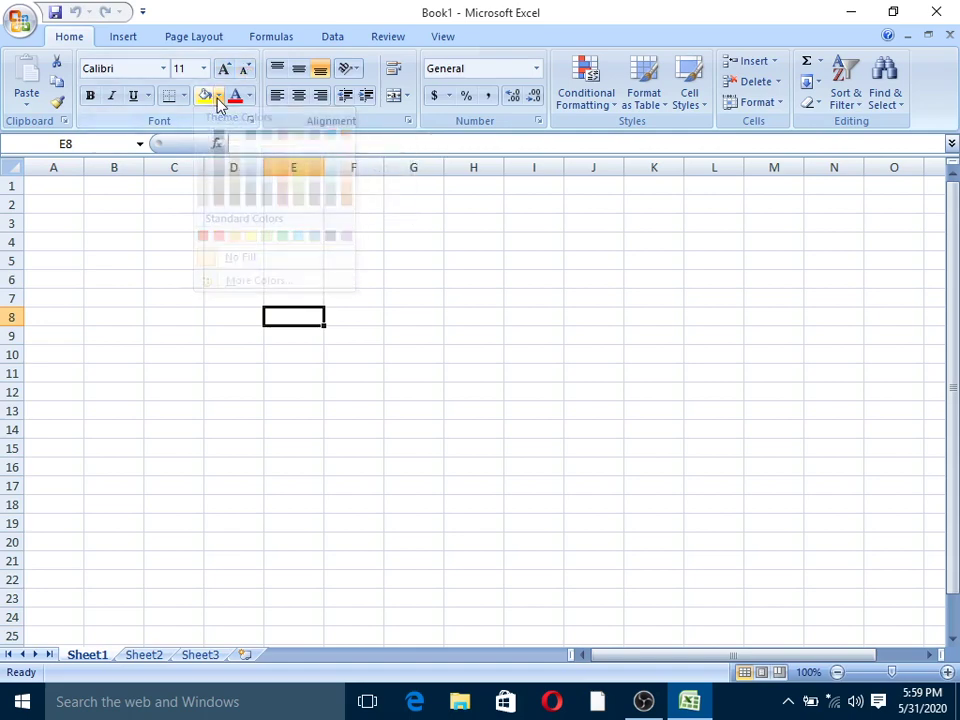
{"action": "left_click", "coordinate": [251, 97]}
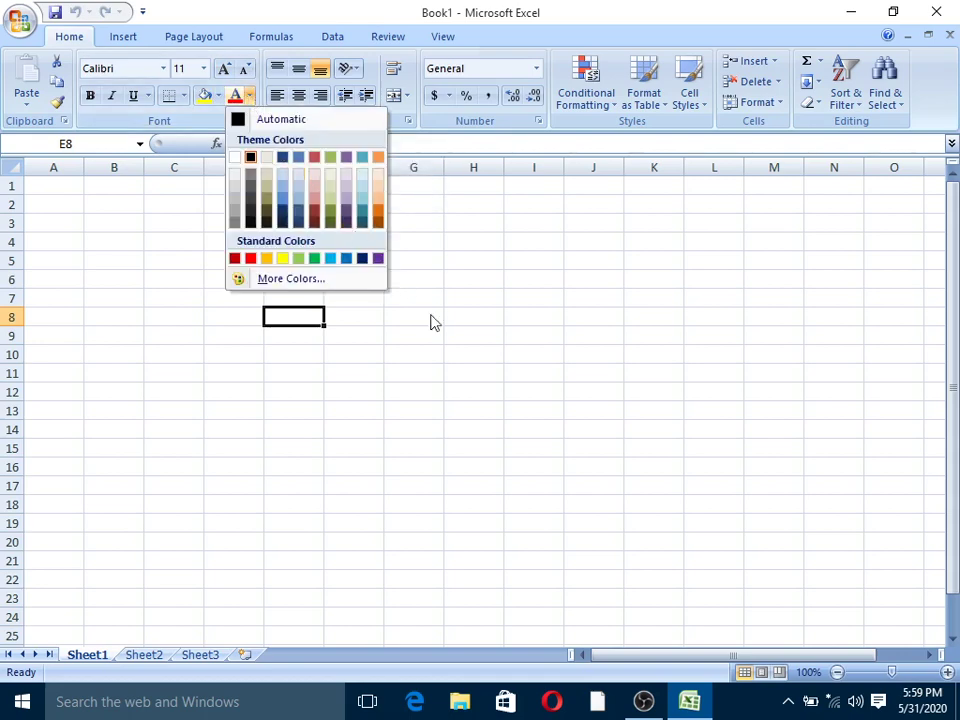
{"action": "left_click", "coordinate": [470, 370]}
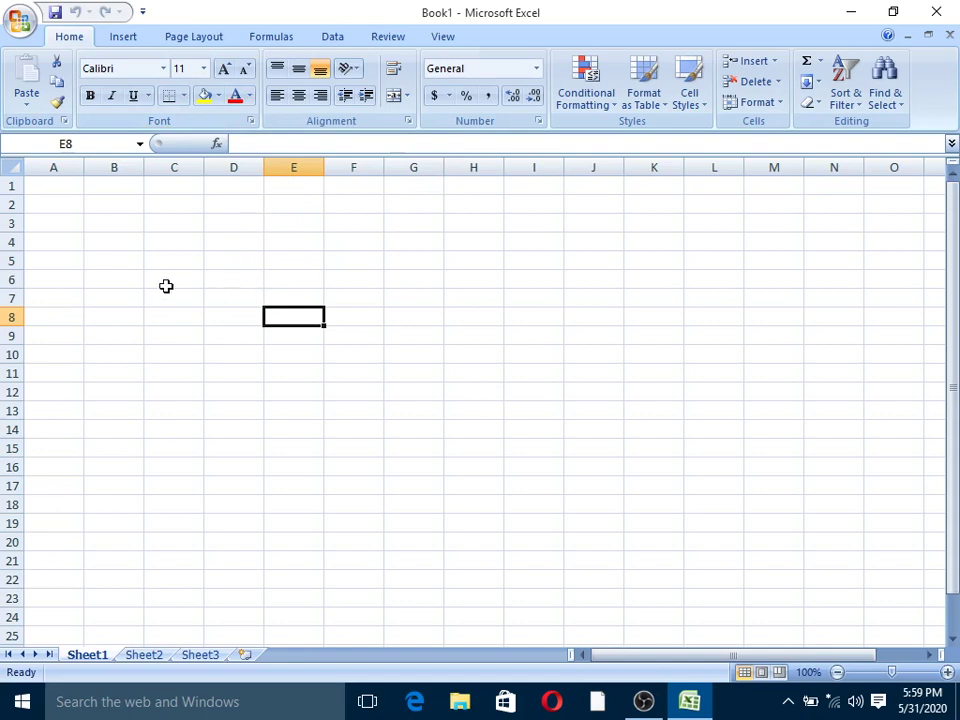
{"action": "left_click", "coordinate": [161, 238]}
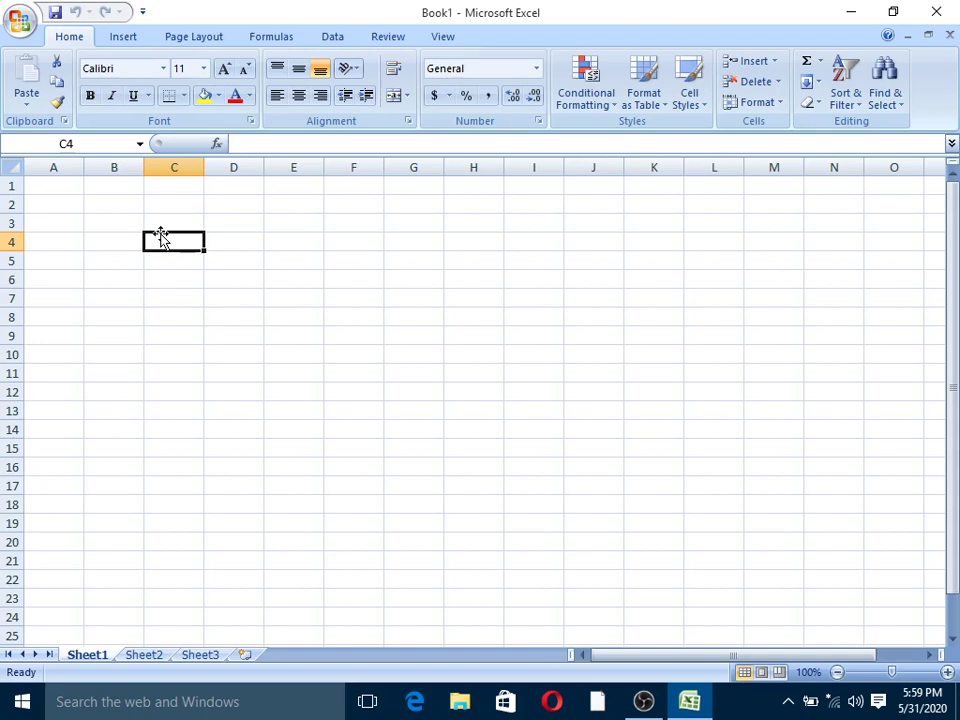
Enter roll numbers 1 and 2 in C4:C5 and the heading 'Rol No' in C3.
{"action": "type", "text": "1"}
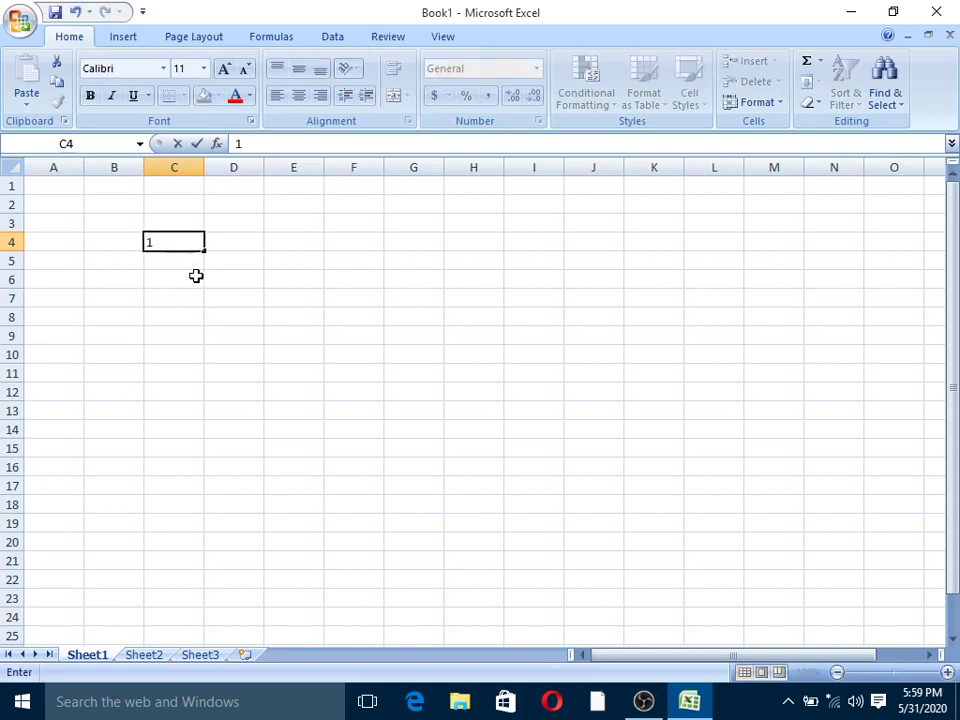
{"action": "left_click", "coordinate": [189, 262]}
{"action": "type", "text": "2"}
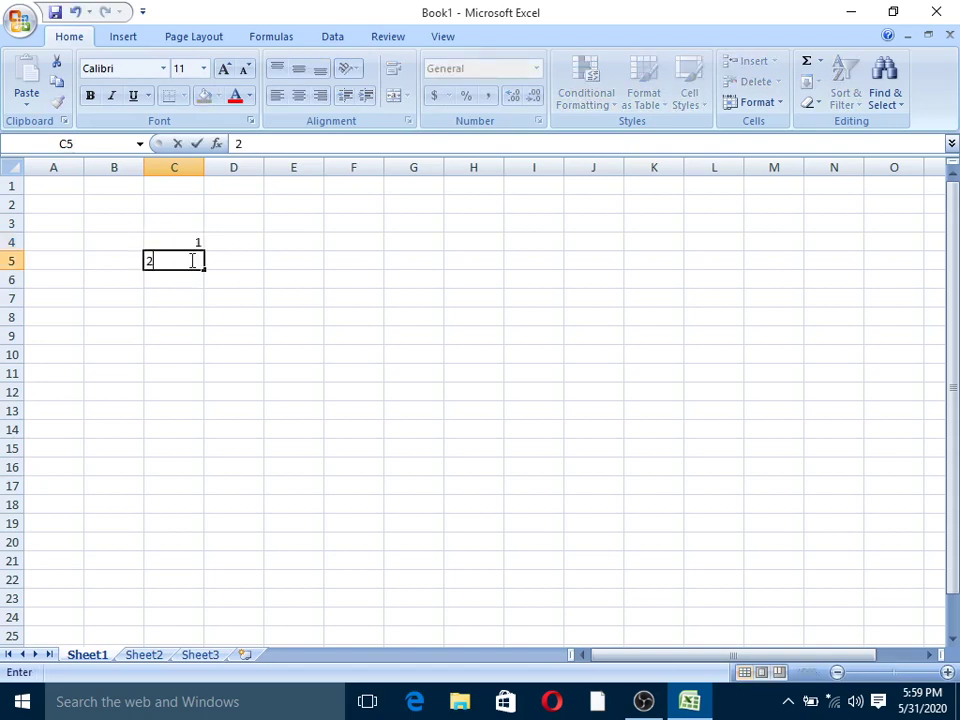
{"action": "left_click", "coordinate": [248, 313]}
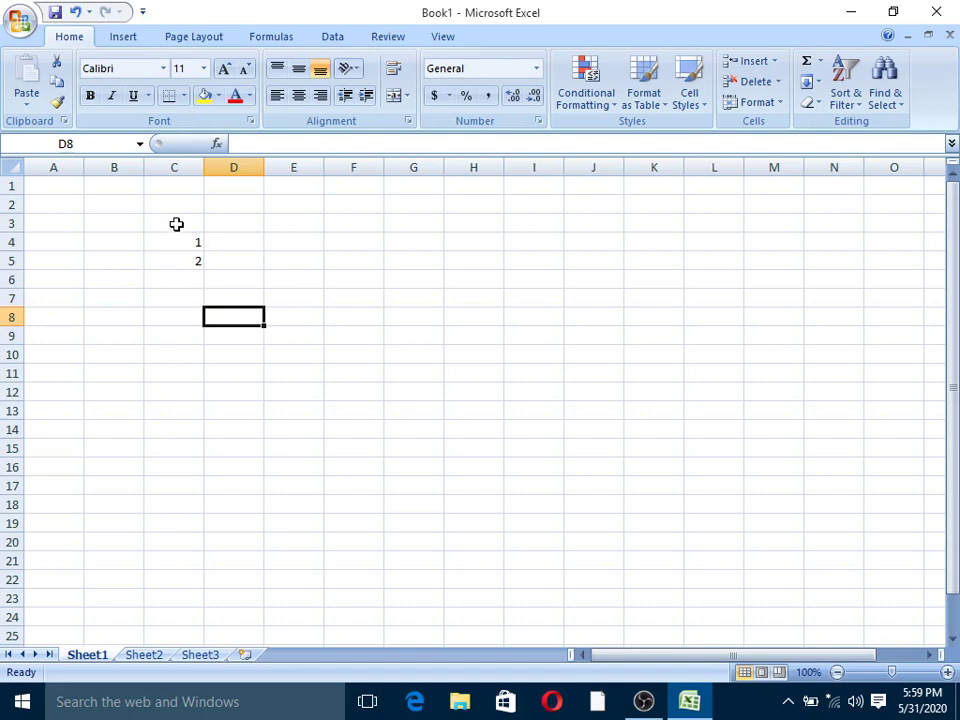
{"action": "left_click", "coordinate": [176, 224]}
{"action": "type", "text": "R"}
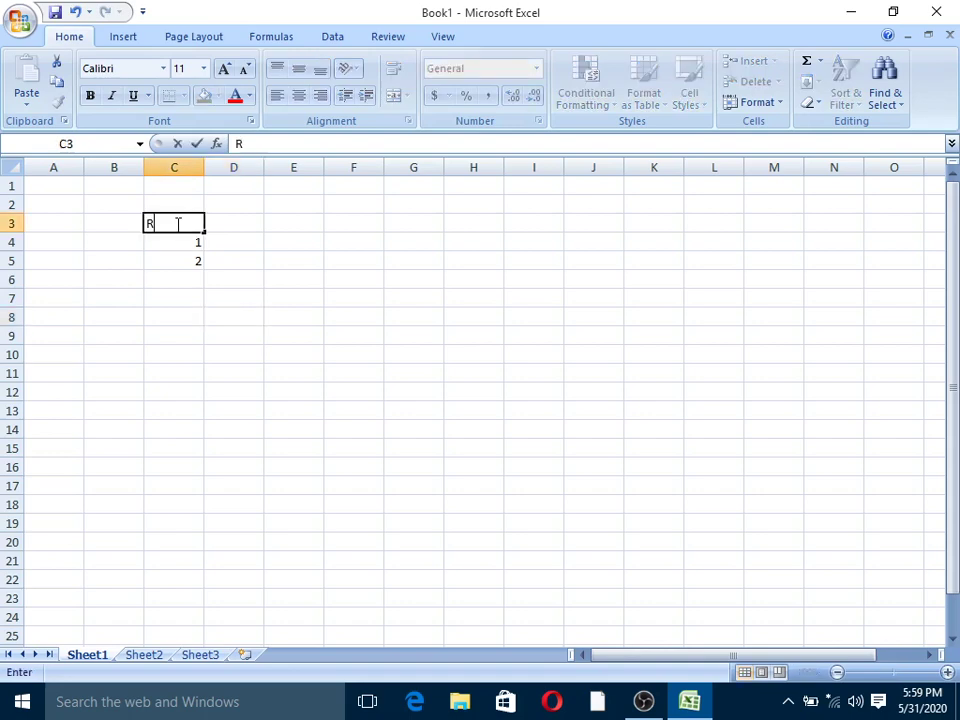
{"action": "type", "text": "ol No"}
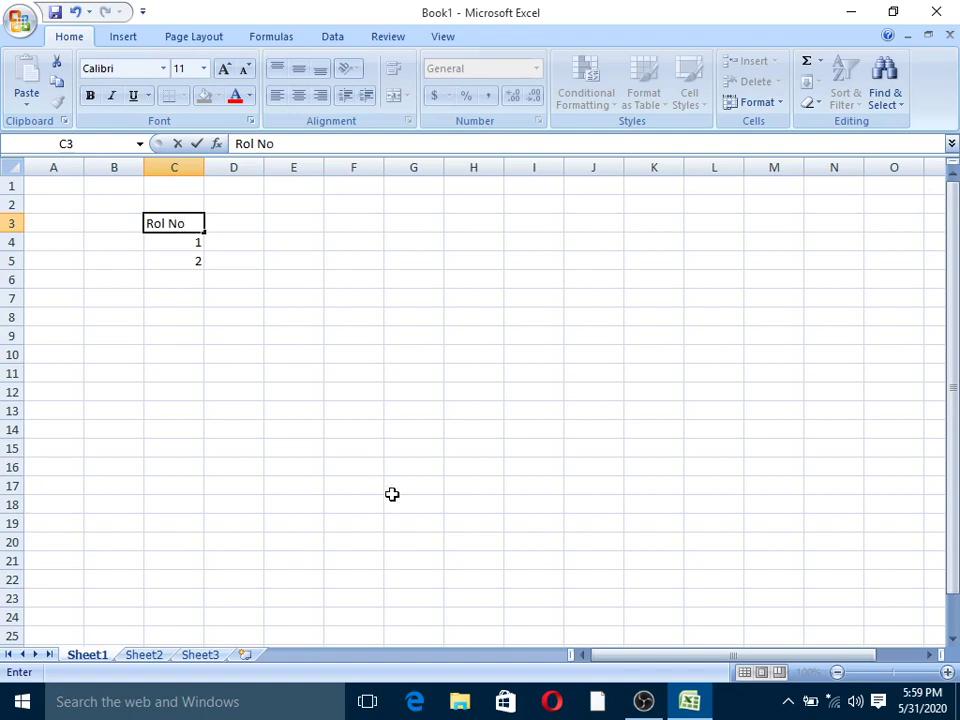
{"action": "left_click", "coordinate": [388, 336]}
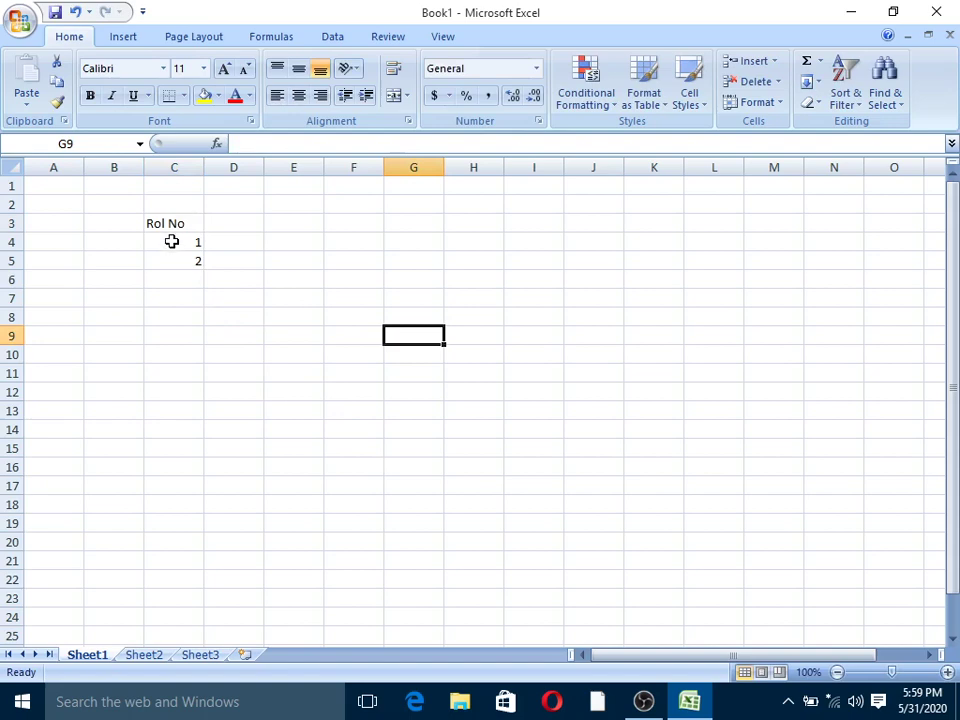
Zoom to 172% and fill the roll-number series from 1 to 20 down C4:C23.
{"action": "left_click", "coordinate": [172, 241]}
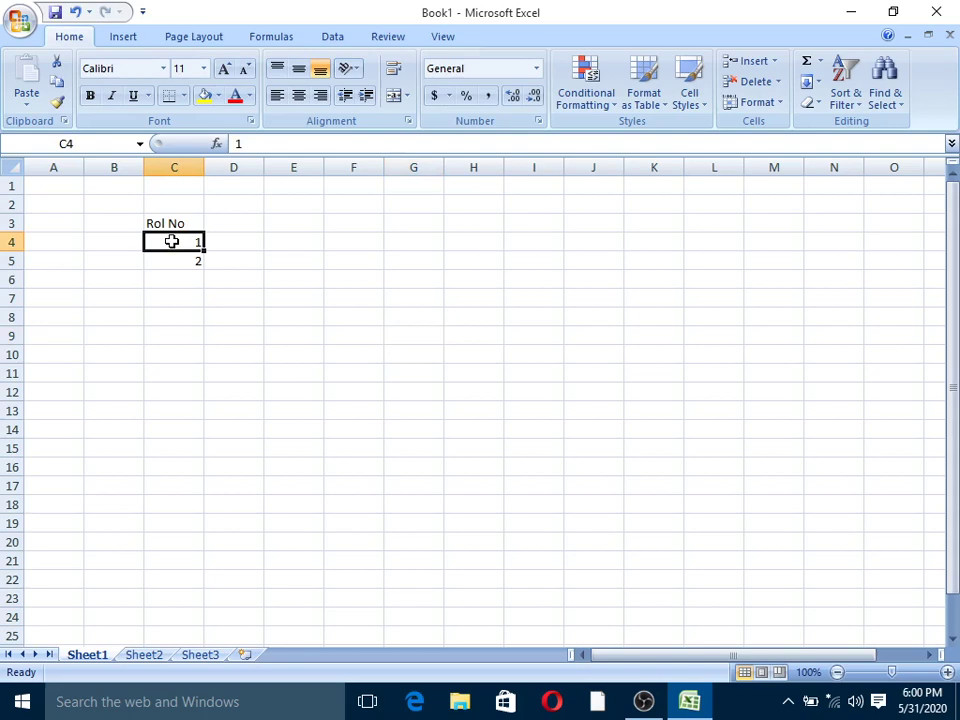
{"action": "left_click_drag", "start_coordinate": [172, 241], "coordinate": [175, 252]}
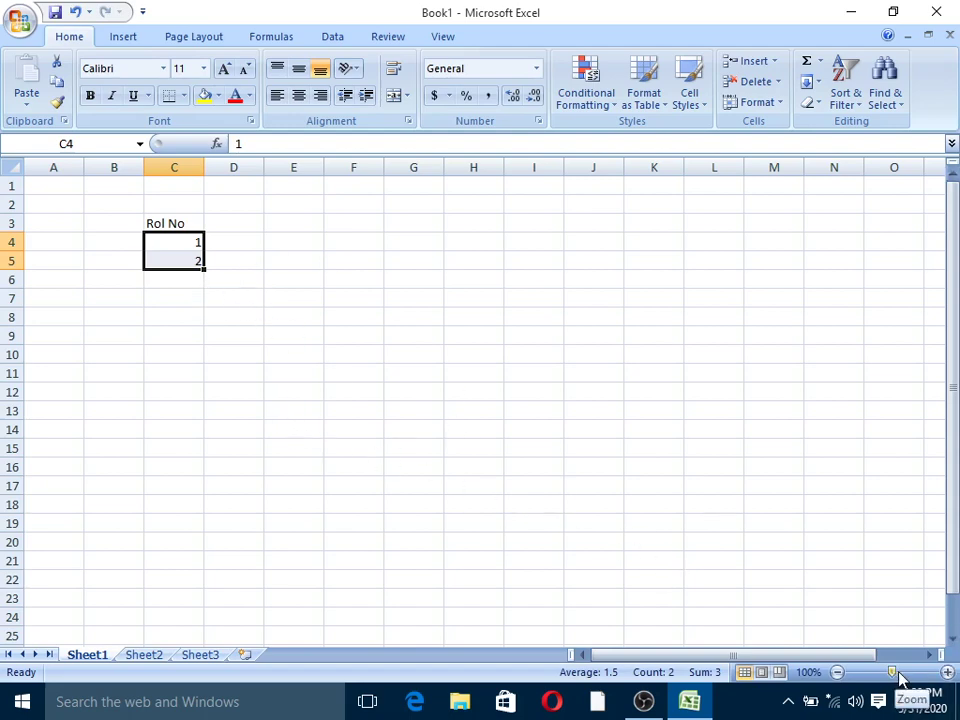
{"action": "left_click_drag", "start_coordinate": [891, 673], "coordinate": [903, 673]}
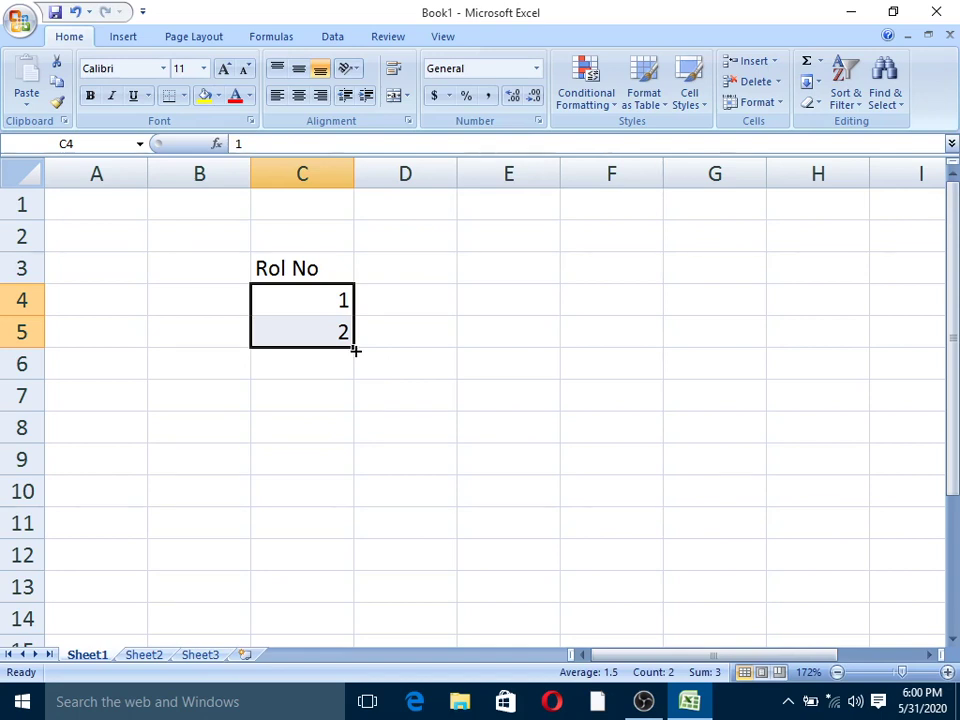
{"action": "mouse_move", "coordinate": [355, 351]}
{"action": "left_mouse_down"}
{"action": "mouse_move", "coordinate": [357, 532]}
{"action": "mouse_move", "coordinate": [339, 658]}
{"action": "mouse_move", "coordinate": [346, 539]}
{"action": "left_mouse_up"}
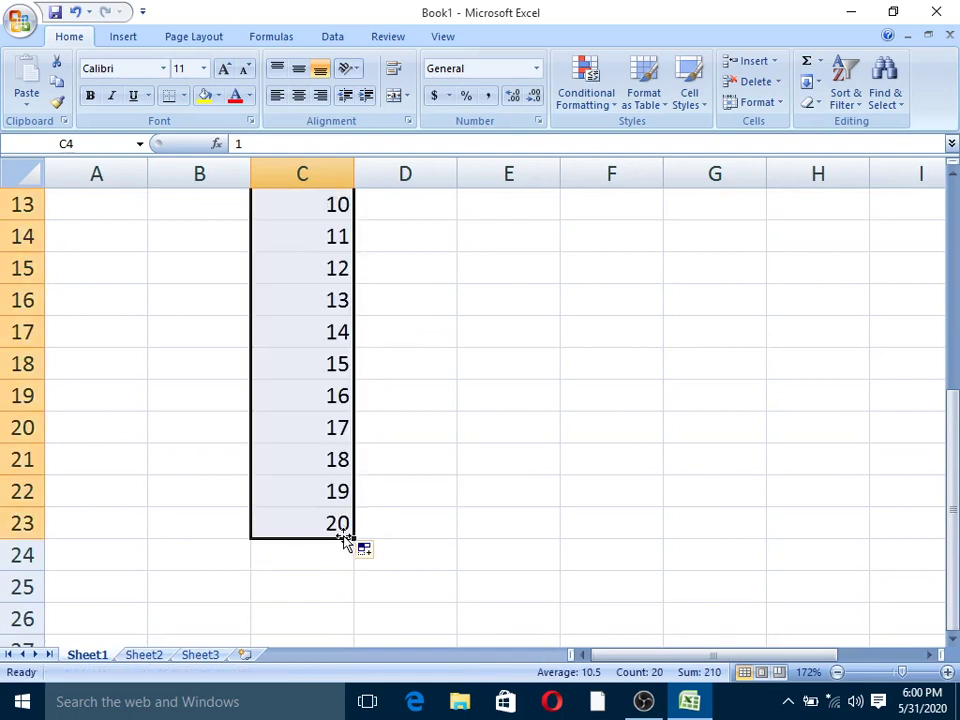
Type the heading 'Month' into cell D3 beside the Rol No heading.
{"action": "left_click", "coordinate": [522, 497]}
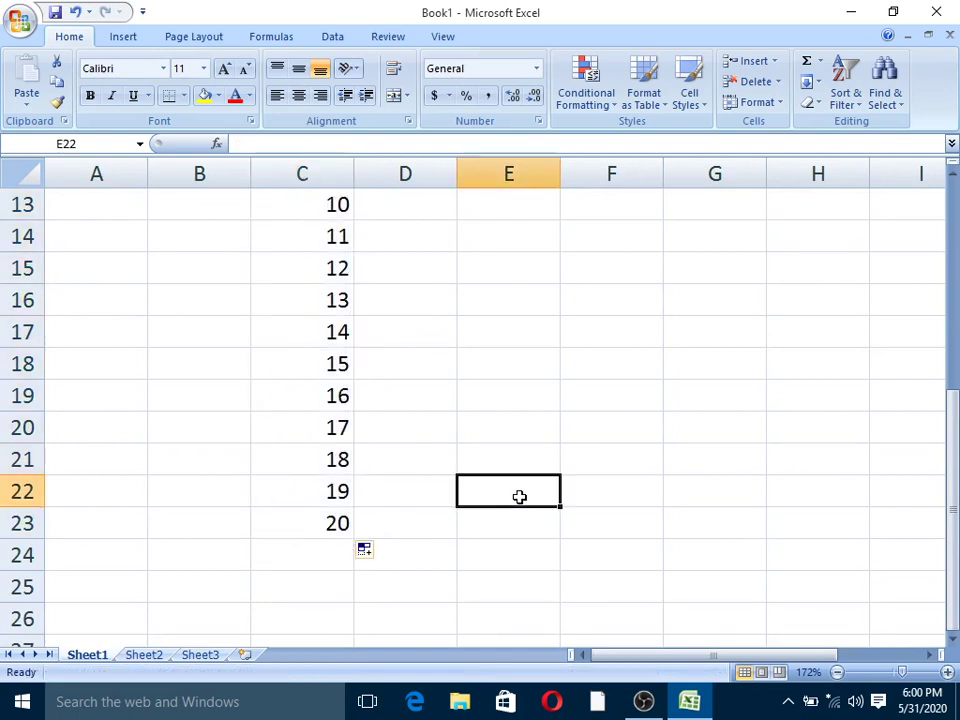
{"action": "scroll", "coordinate": [519, 497], "scroll_direction": "up", "scroll_amount": 4}
{"action": "scroll", "coordinate": [519, 496], "scroll_direction": "down", "scroll_amount": 1}
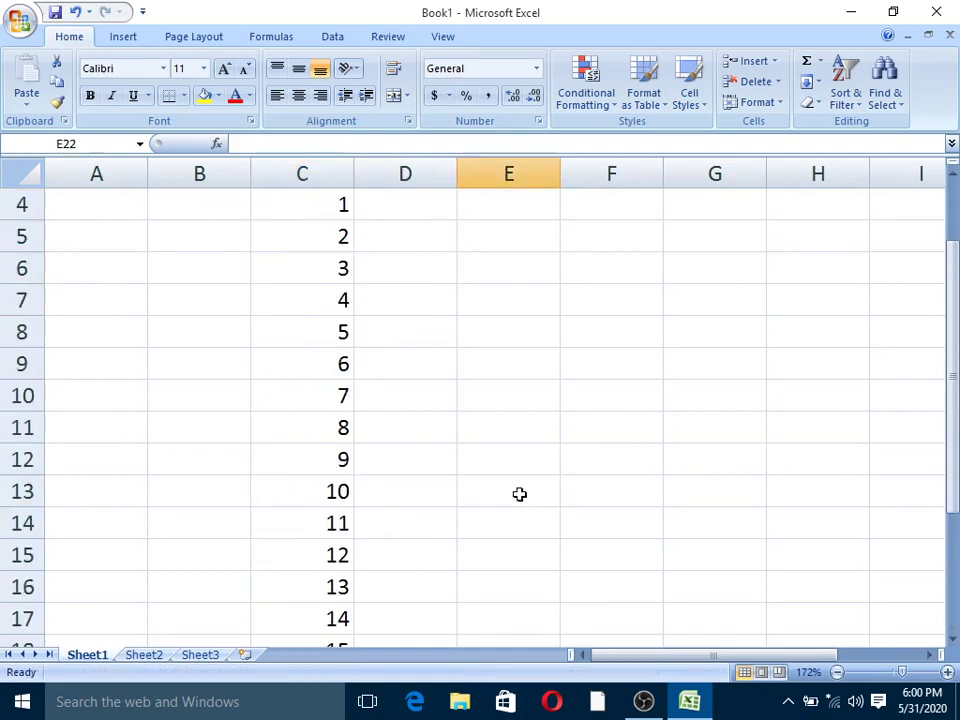
{"action": "scroll", "coordinate": [519, 490], "scroll_direction": "down", "scroll_amount": 1}
{"action": "scroll", "coordinate": [517, 478], "scroll_direction": "down", "scroll_amount": 1}
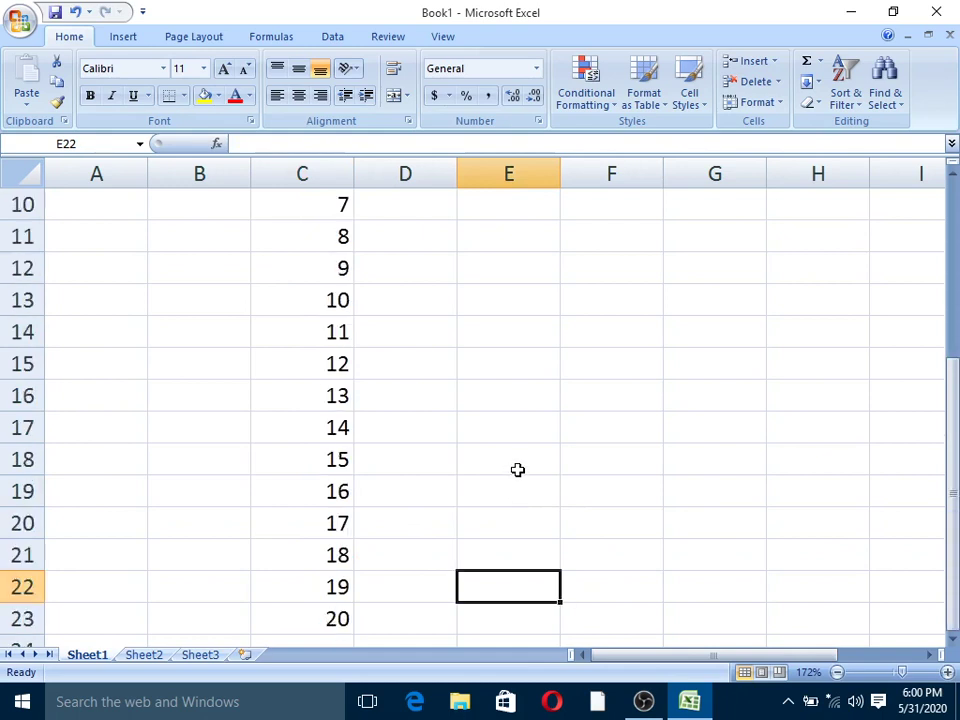
{"action": "scroll", "coordinate": [518, 464], "scroll_direction": "up", "scroll_amount": 1}
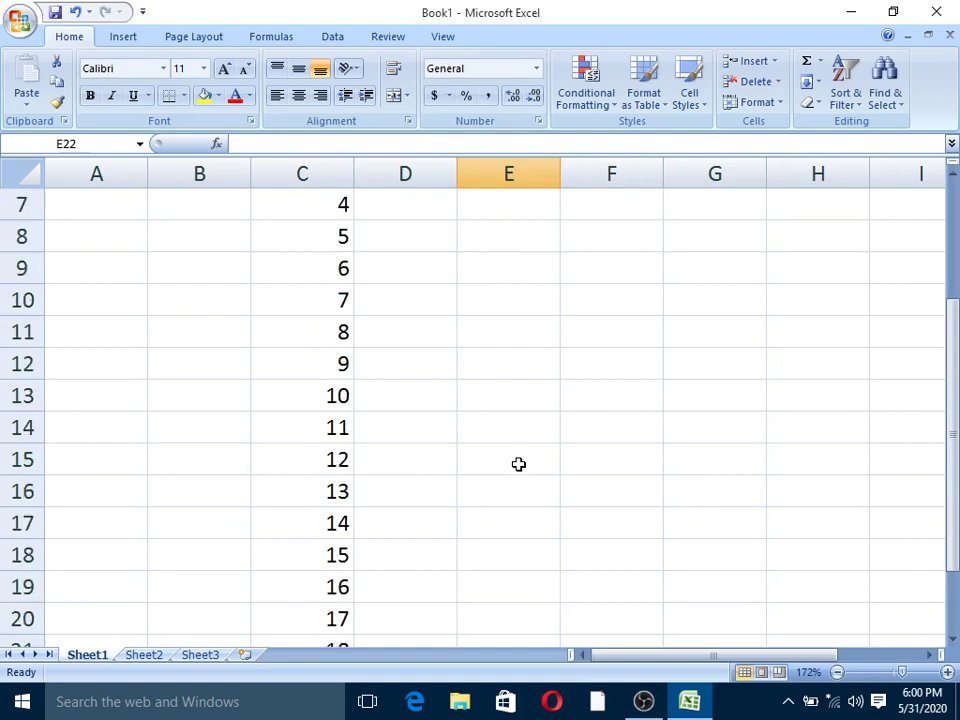
{"action": "scroll", "coordinate": [518, 464], "scroll_direction": "up", "scroll_amount": 1}
{"action": "scroll", "coordinate": [518, 464], "scroll_direction": "up", "scroll_amount": 1}
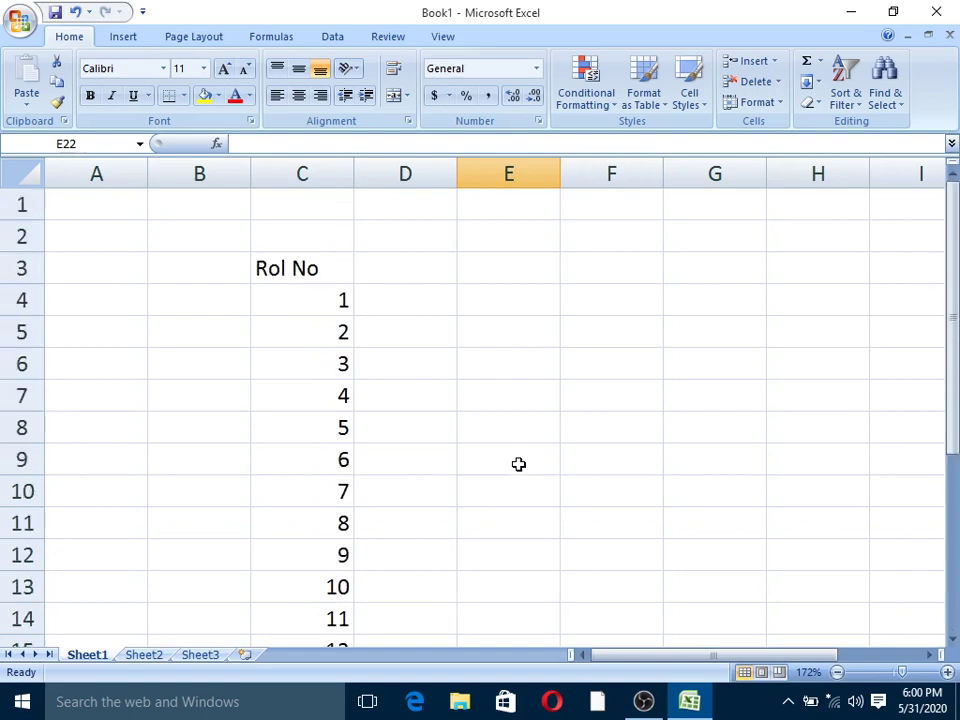
{"action": "scroll", "coordinate": [518, 464], "scroll_direction": "down", "scroll_amount": 2}
{"action": "scroll", "coordinate": [518, 464], "scroll_direction": "down", "scroll_amount": 1}
{"action": "scroll", "coordinate": [518, 464], "scroll_direction": "down", "scroll_amount": 1}
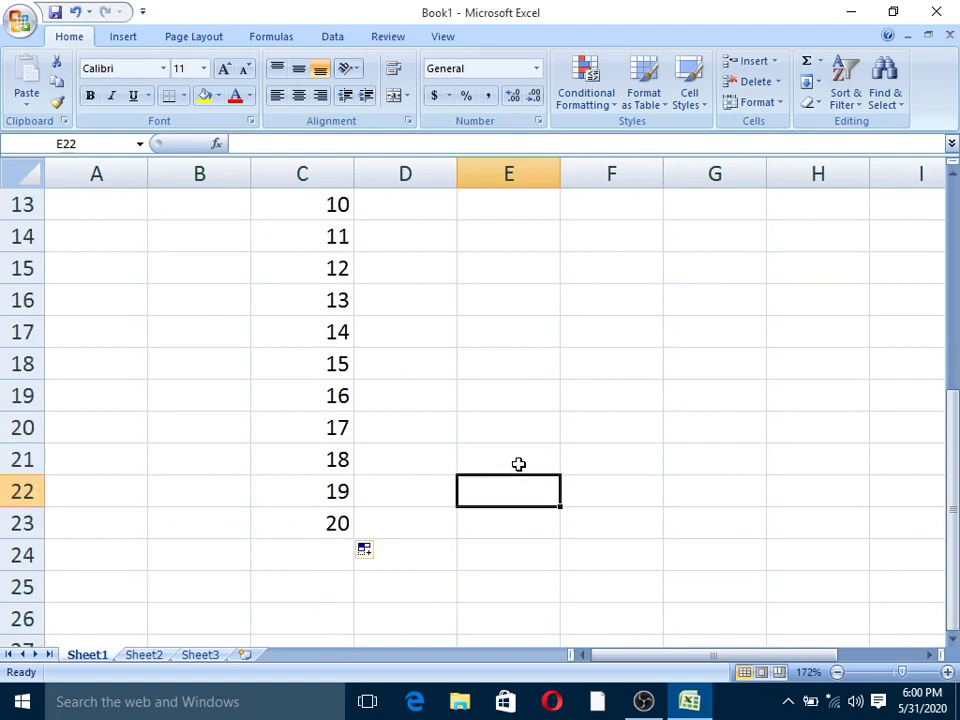
{"action": "scroll", "coordinate": [441, 462], "scroll_direction": "up", "scroll_amount": 4}
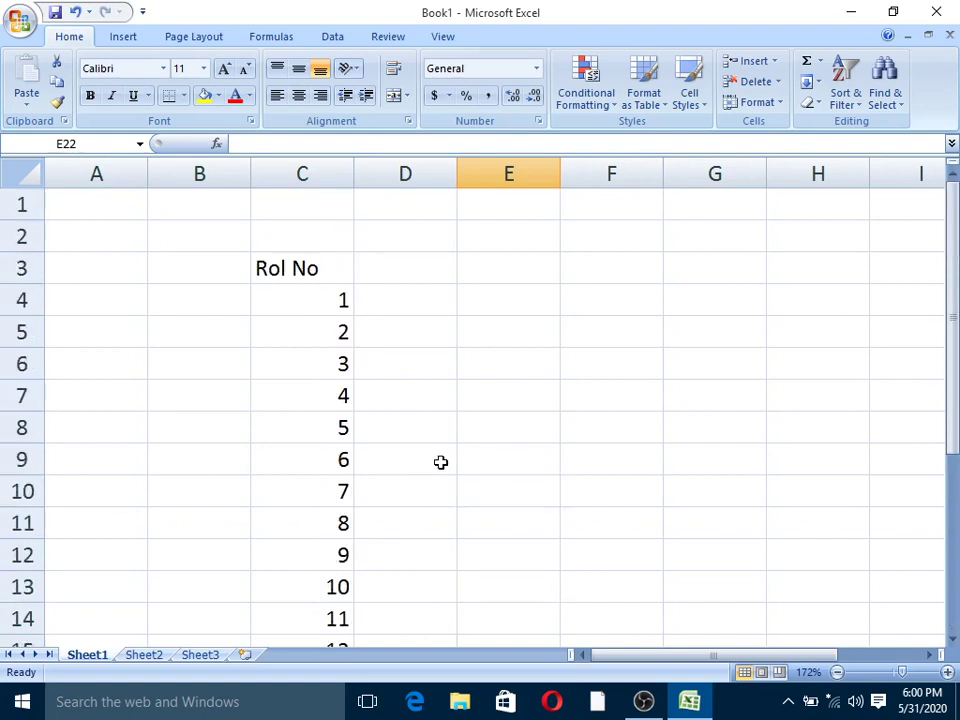
{"action": "left_click", "coordinate": [441, 272]}
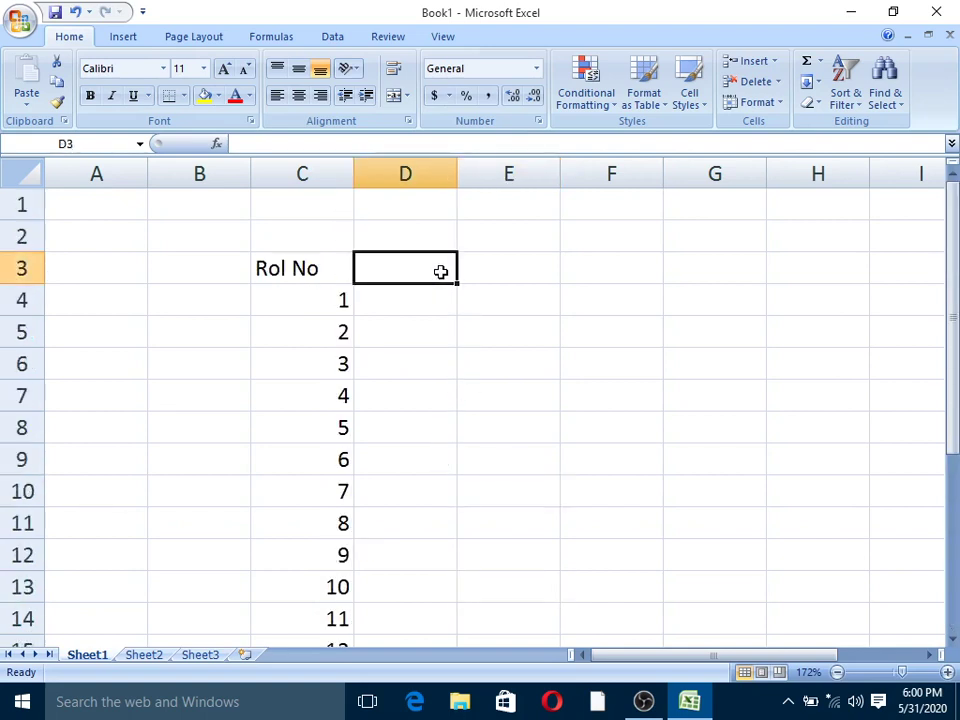
{"action": "type", "text": "Mont"}
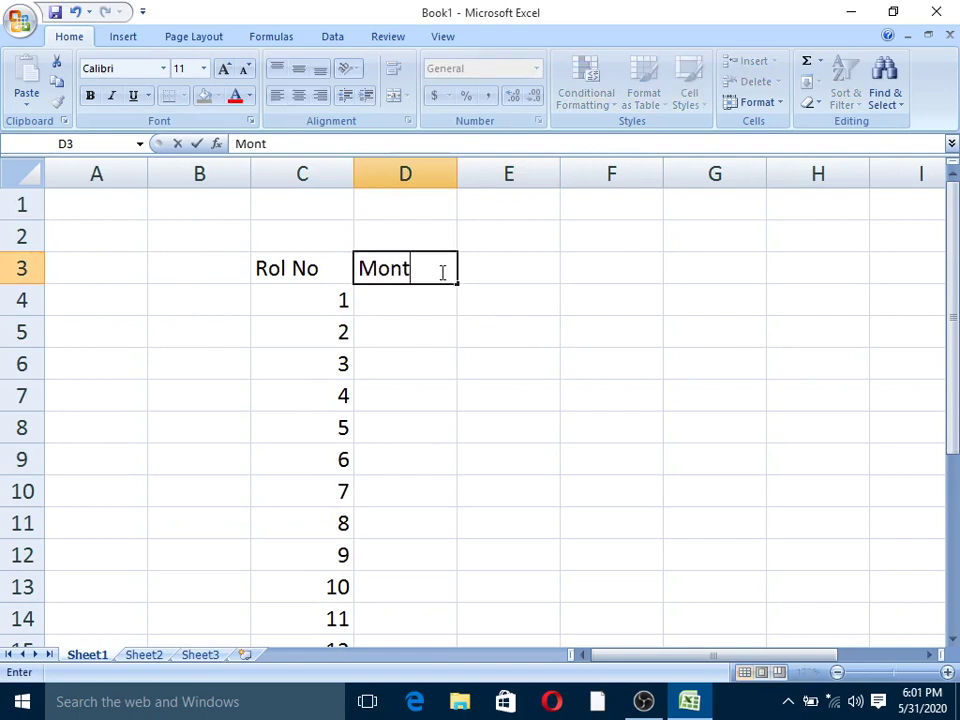
{"action": "type", "text": "h"}
Enter January in D4 and auto-fill the months through December down to D15.
{"action": "left_click", "coordinate": [442, 303]}
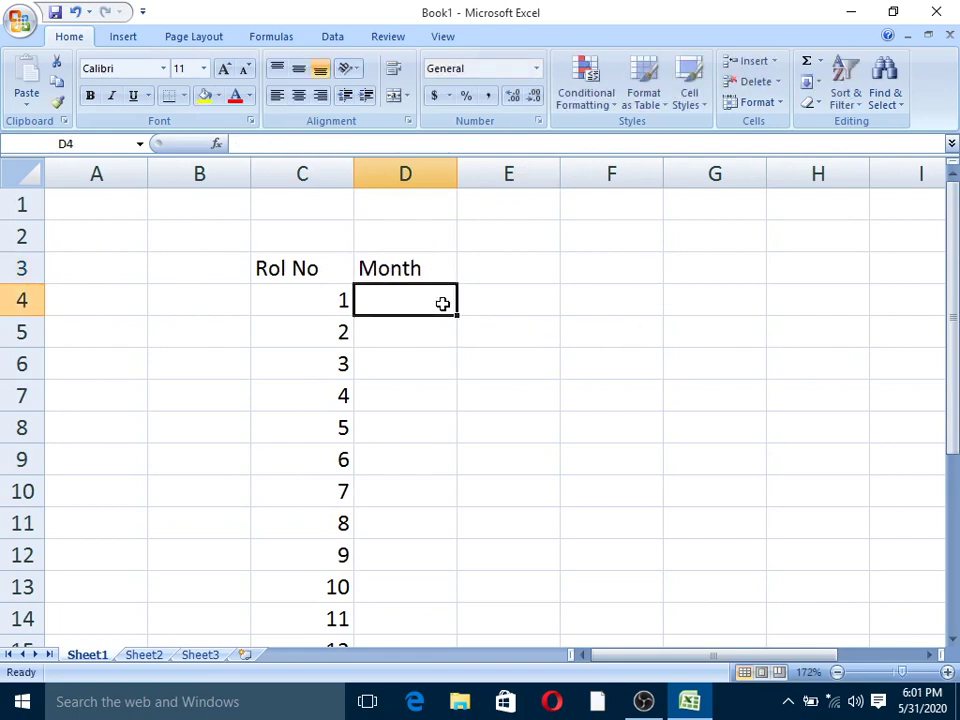
{"action": "type", "text": "Ja"}
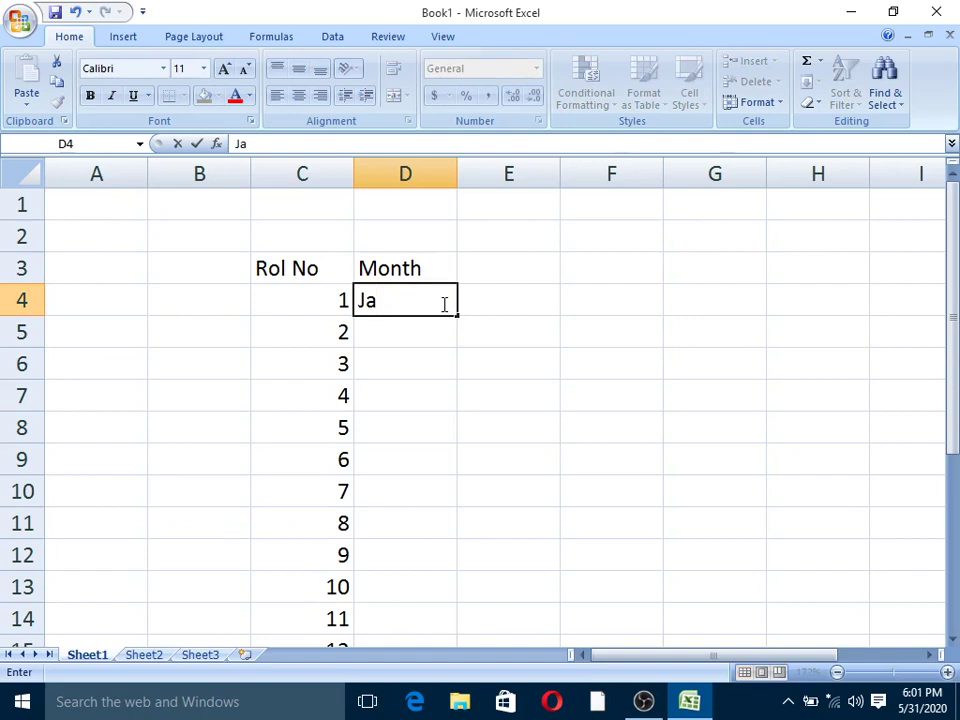
{"action": "type", "text": "nuar"}
{"action": "type", "text": "y"}
{"action": "left_click", "coordinate": [591, 349]}
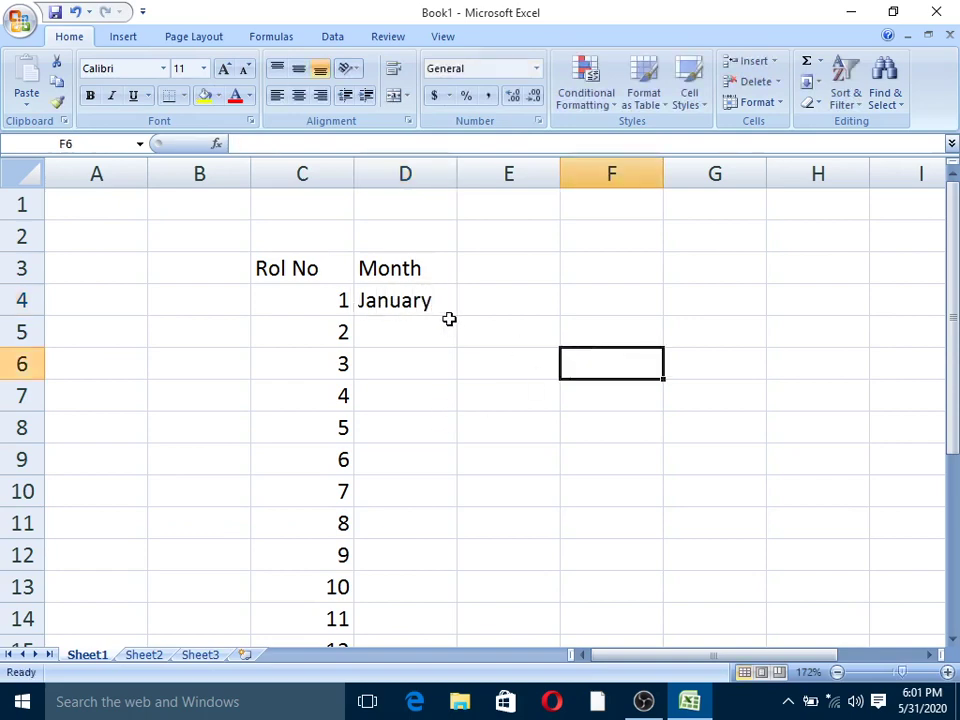
{"action": "left_click", "coordinate": [437, 309]}
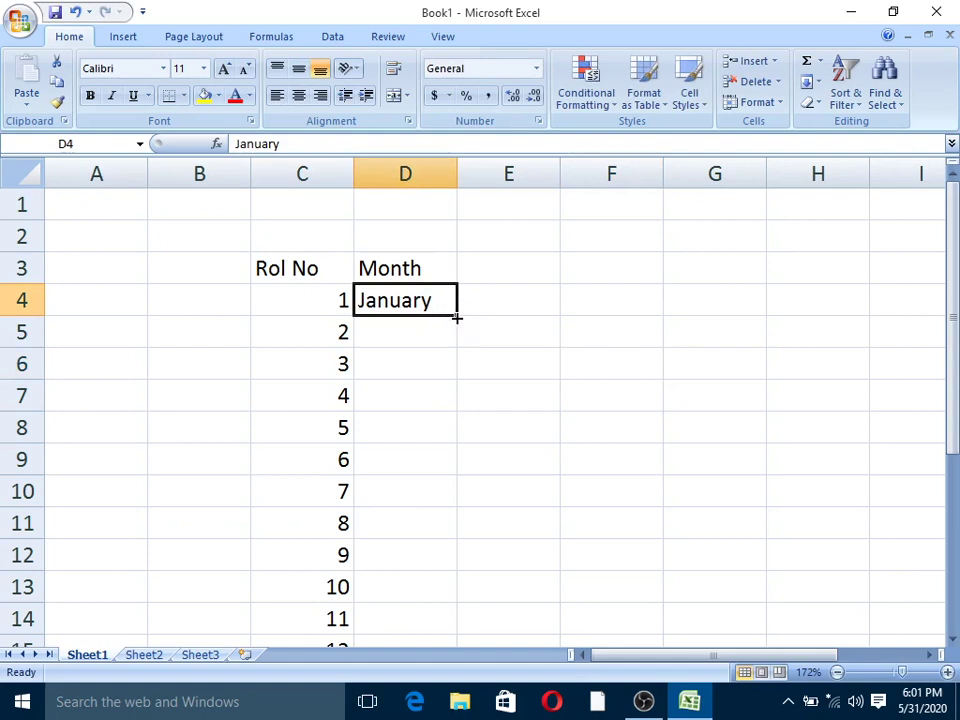
{"action": "mouse_move", "coordinate": [456, 318]}
{"action": "left_mouse_down"}
{"action": "mouse_move", "coordinate": [447, 651]}
{"action": "mouse_move", "coordinate": [441, 537]}
{"action": "mouse_move", "coordinate": [441, 559]}
{"action": "left_mouse_up"}
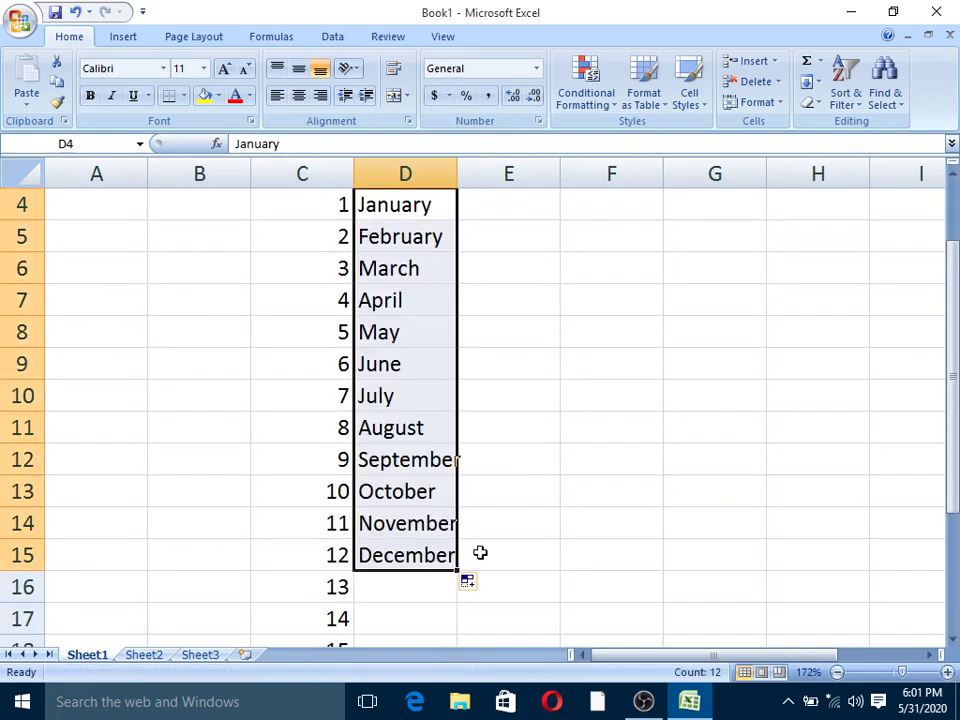
{"action": "left_click", "coordinate": [586, 529]}
AutoFit column D so that September fits entirely within the column.
{"action": "scroll", "coordinate": [443, 401], "scroll_direction": "up", "scroll_amount": 1}
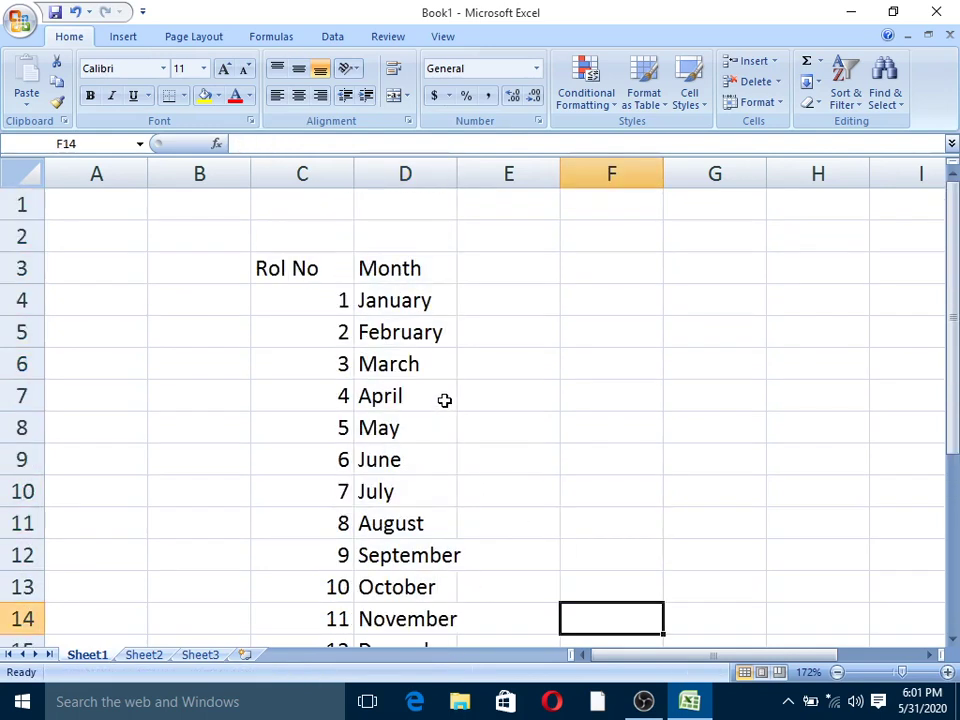
{"action": "scroll", "coordinate": [455, 479], "scroll_direction": "down", "scroll_amount": 1}
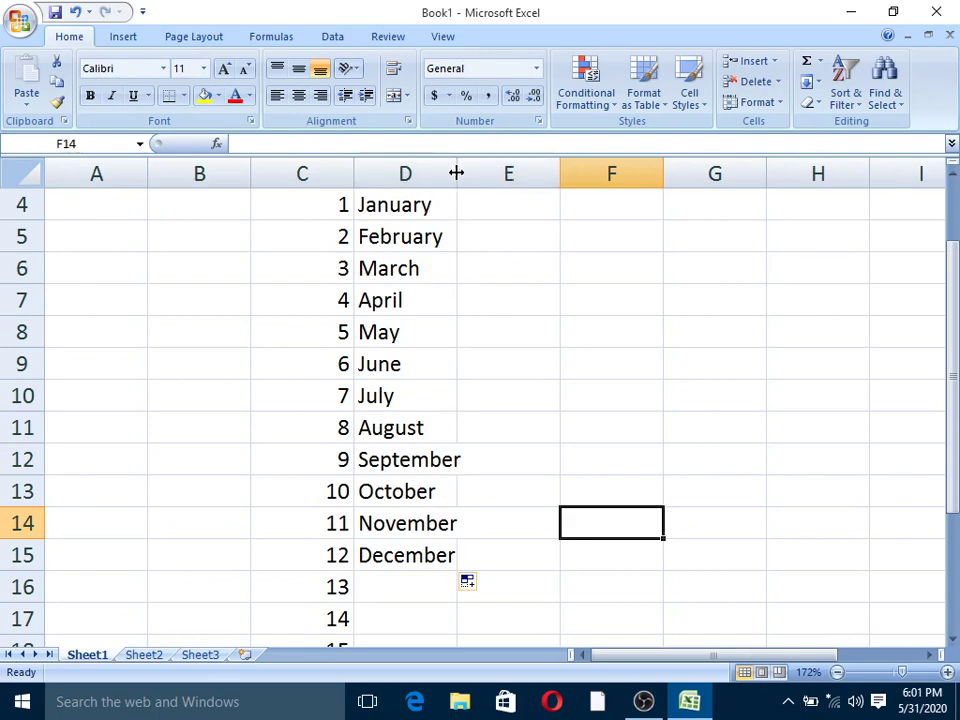
{"action": "double_click", "coordinate": [456, 173]}
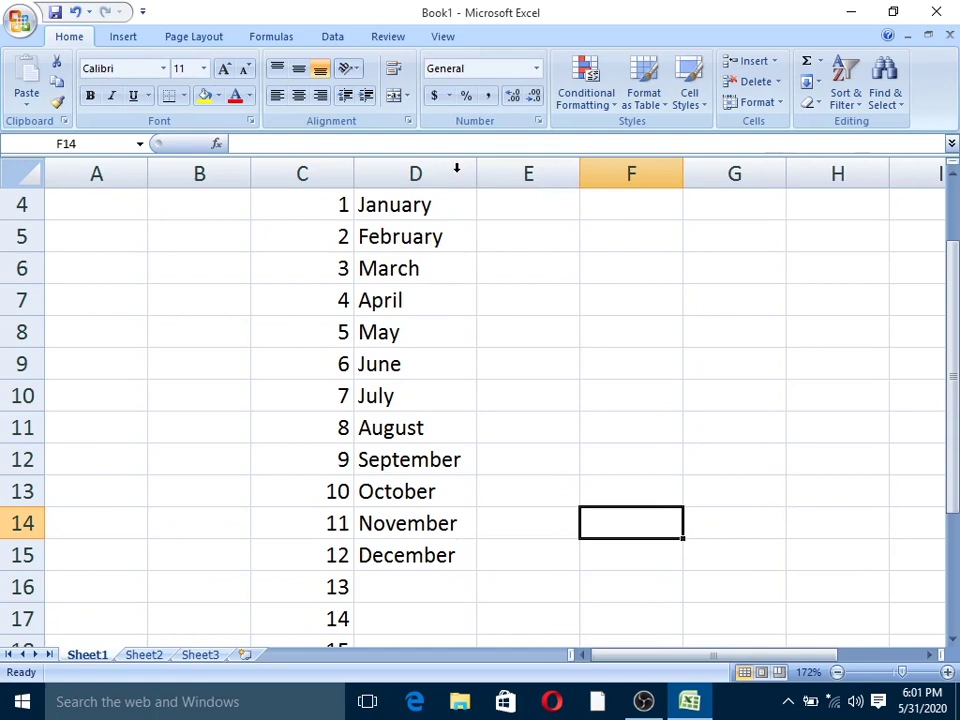
{"action": "left_click", "coordinate": [443, 459]}
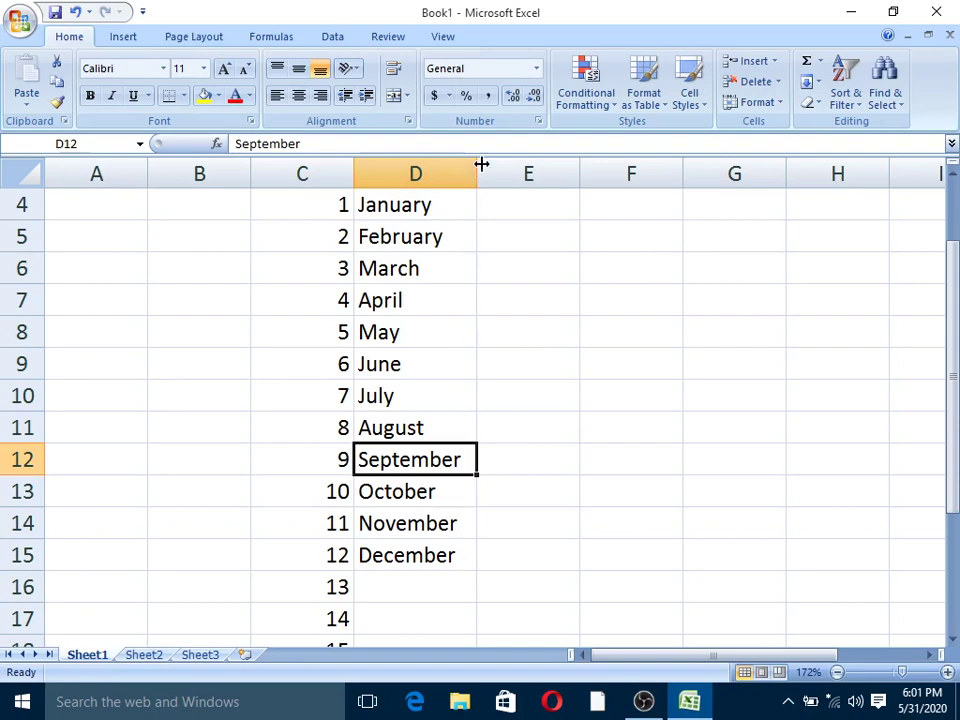
{"action": "left_click", "coordinate": [553, 448]}
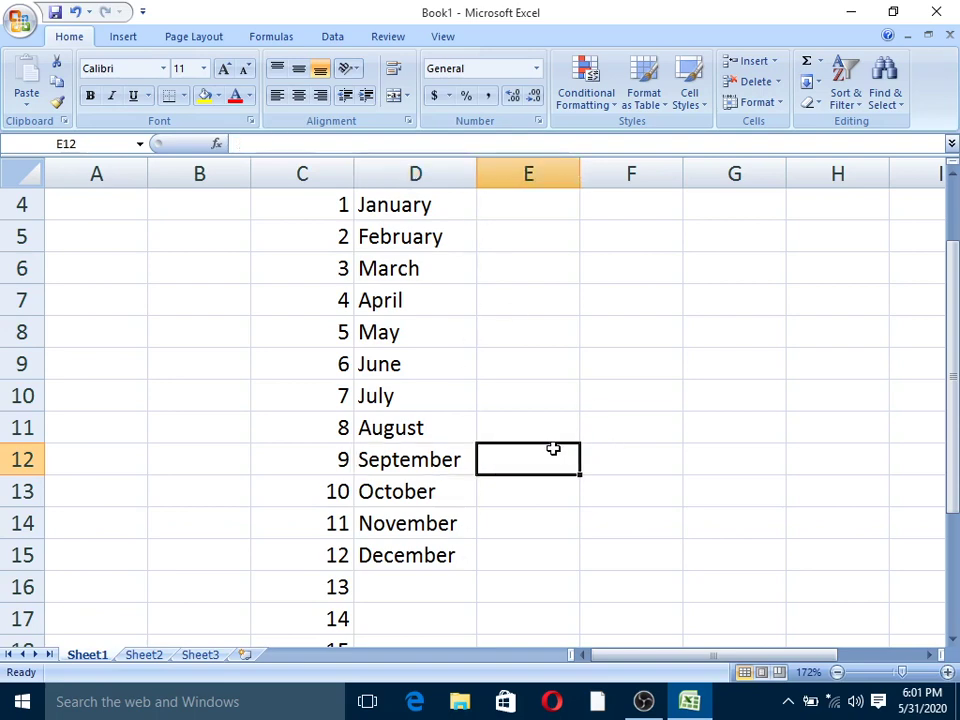
{"action": "scroll", "coordinate": [553, 448], "scroll_direction": "up", "scroll_amount": 1}
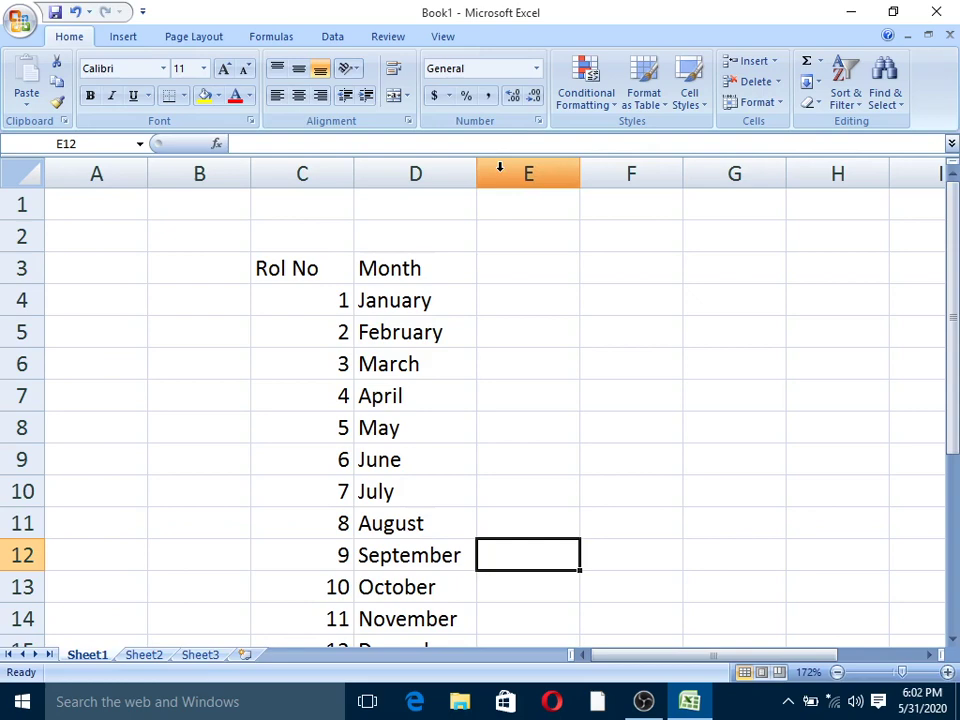
Insert a blank column at E, right of the Month column.
{"action": "left_click", "coordinate": [500, 167]}
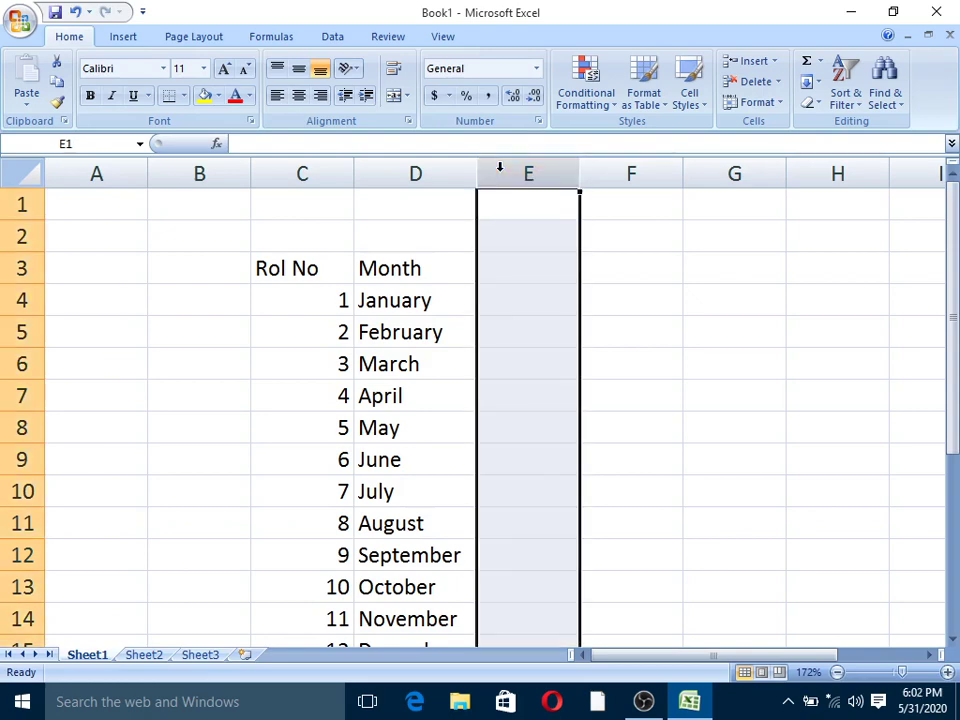
{"action": "right_click", "coordinate": [501, 172]}
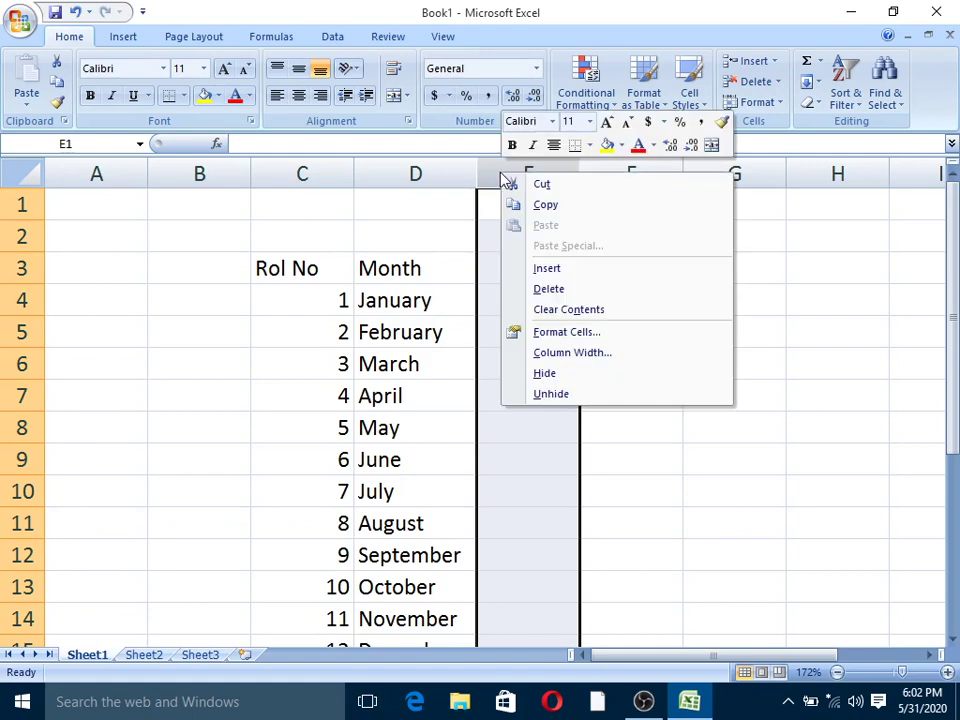
{"action": "left_click", "coordinate": [553, 269]}
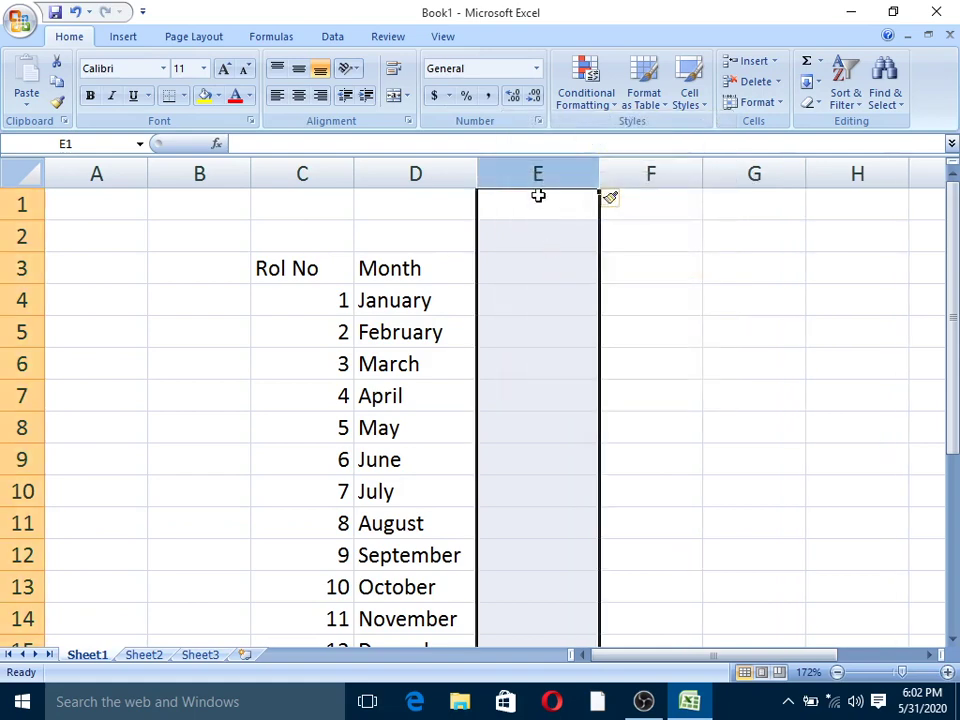
Insert a second column at E, then delete the extra blank column again.
{"action": "left_click", "coordinate": [461, 171]}
{"action": "left_click", "coordinate": [511, 168]}
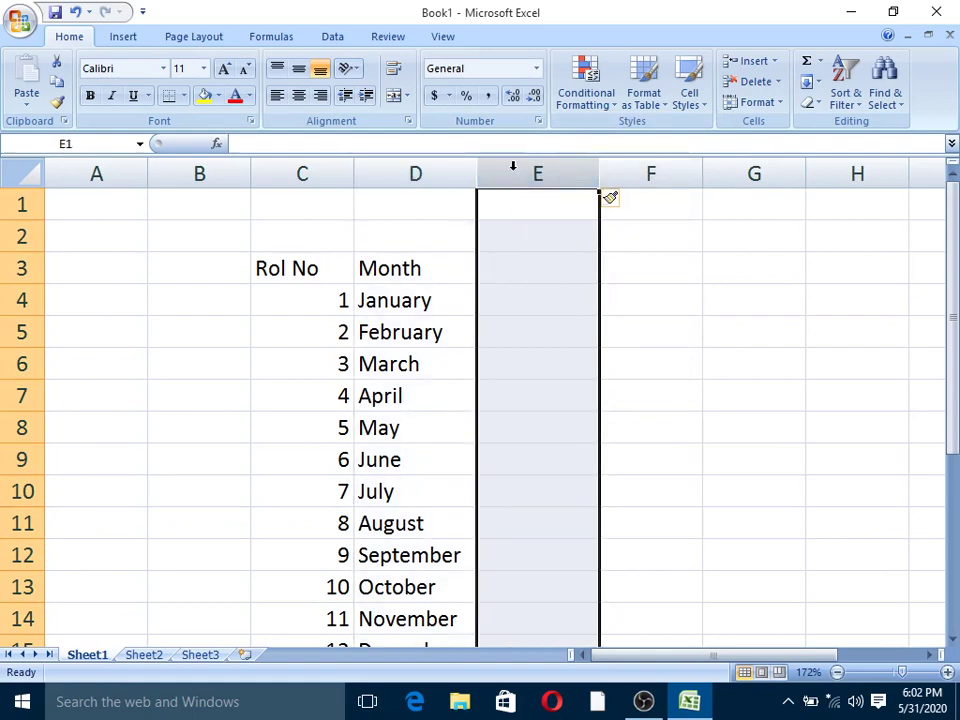
{"action": "left_click", "coordinate": [466, 172]}
{"action": "left_click", "coordinate": [502, 172]}
{"action": "right_click", "coordinate": [512, 178]}
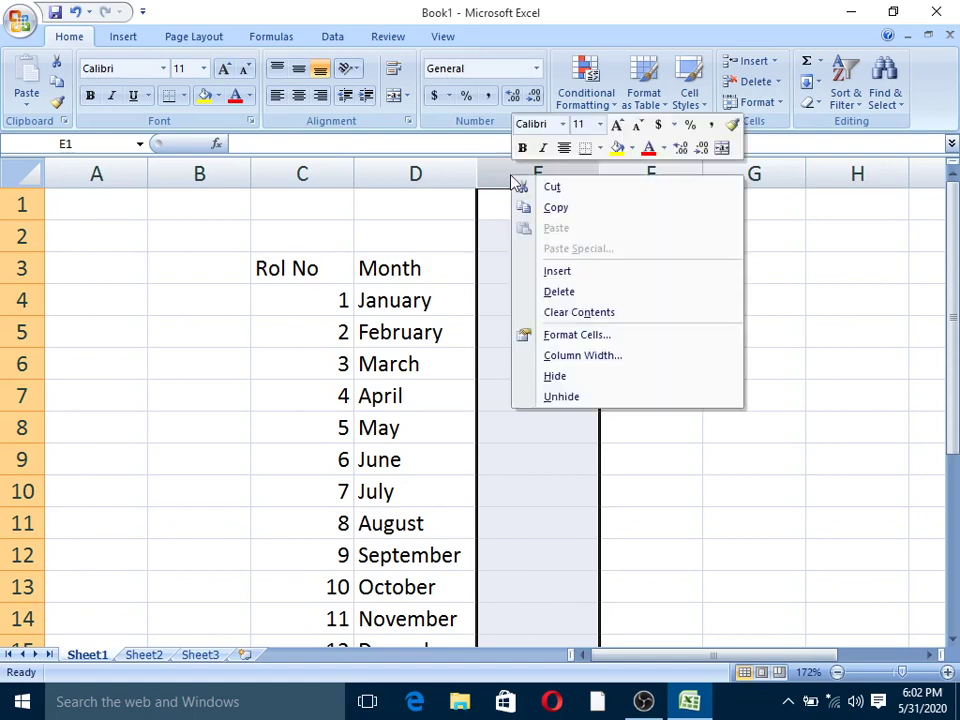
{"action": "left_click", "coordinate": [550, 273]}
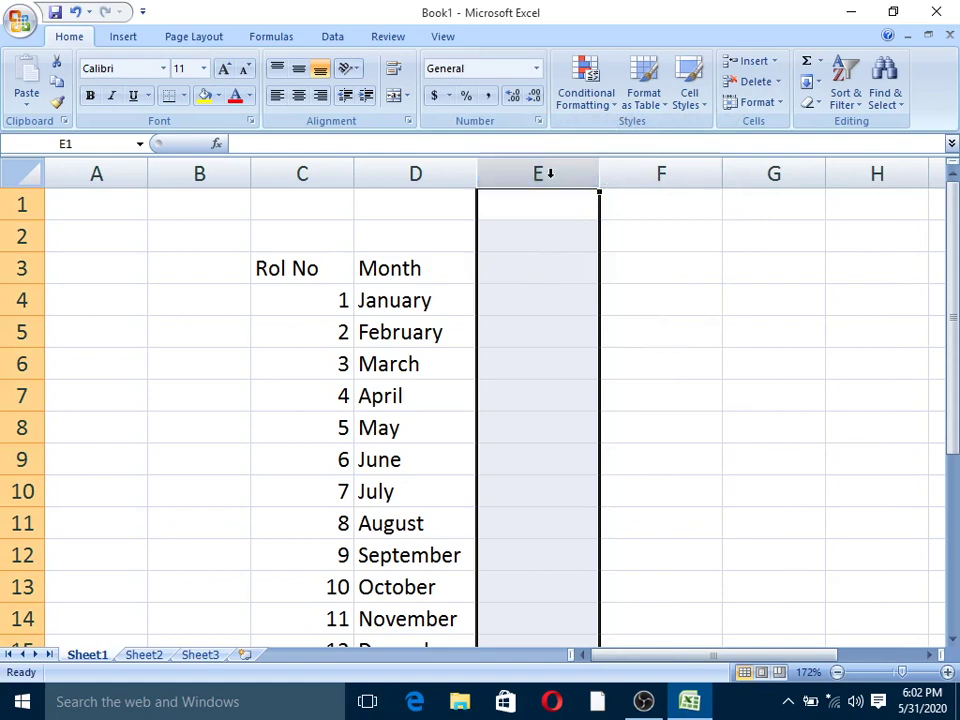
{"action": "right_click", "coordinate": [551, 178]}
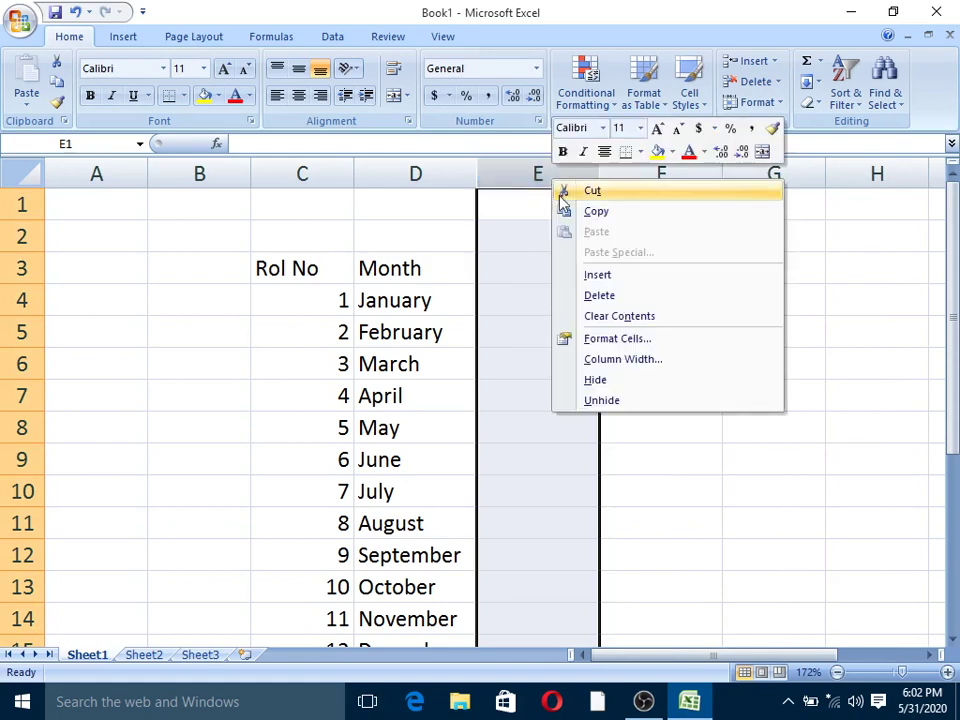
{"action": "left_click", "coordinate": [592, 297]}
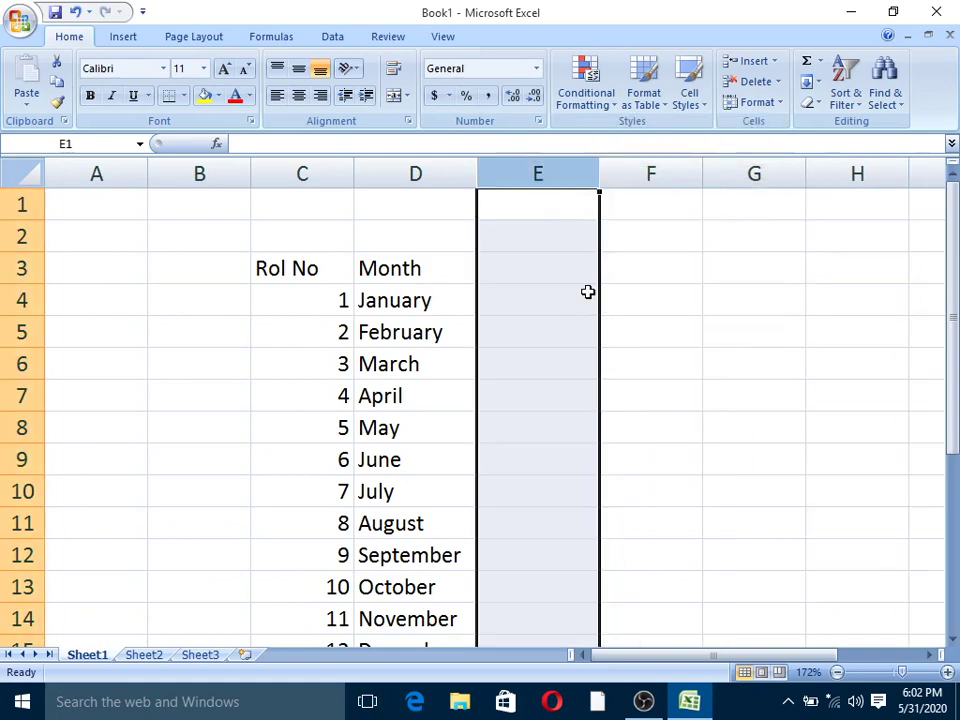
{"action": "left_click", "coordinate": [660, 335]}
{"action": "left_click", "coordinate": [540, 172]}
{"action": "left_click", "coordinate": [410, 172]}
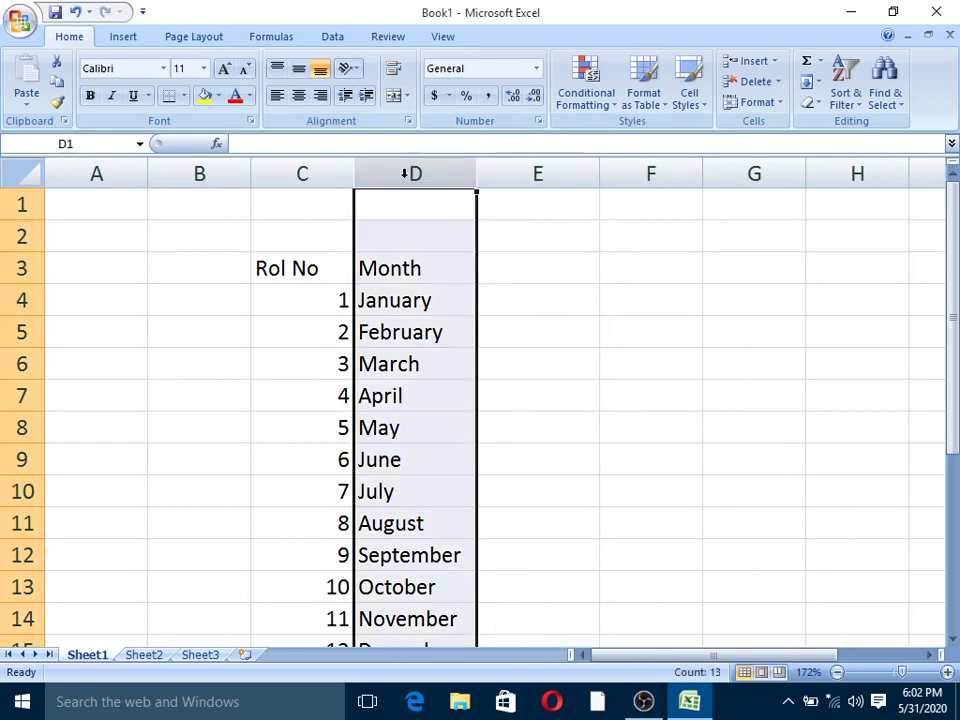
{"action": "left_click", "coordinate": [332, 172]}
{"action": "left_click", "coordinate": [398, 172]}
{"action": "right_click", "coordinate": [400, 175]}
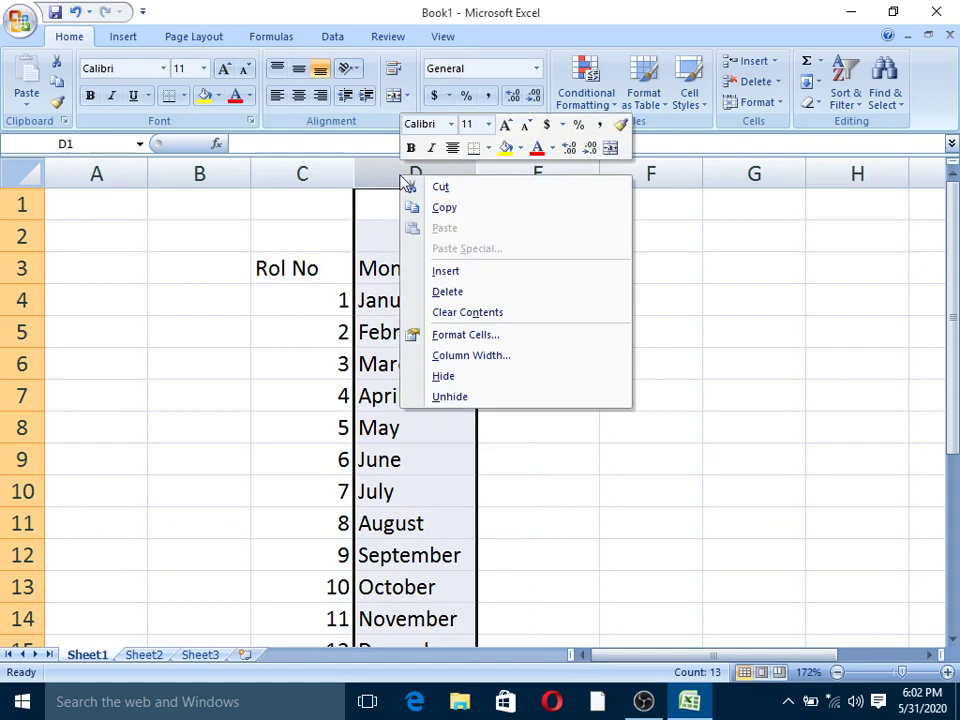
{"action": "key", "text": "Escape"}
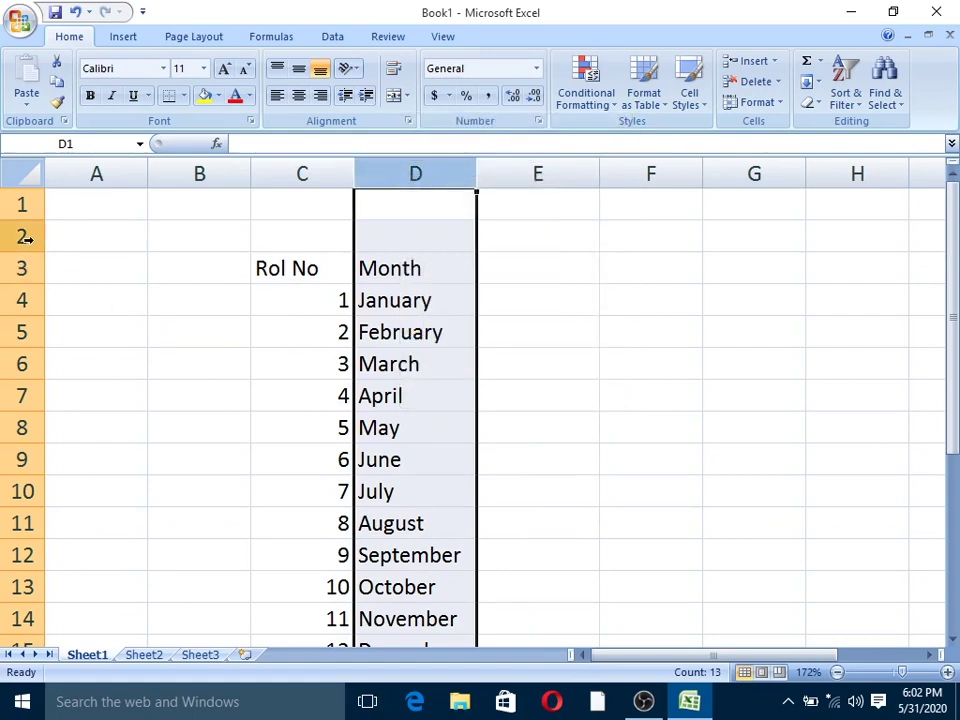
{"action": "left_click", "coordinate": [24, 237]}
{"action": "right_click", "coordinate": [26, 237]}
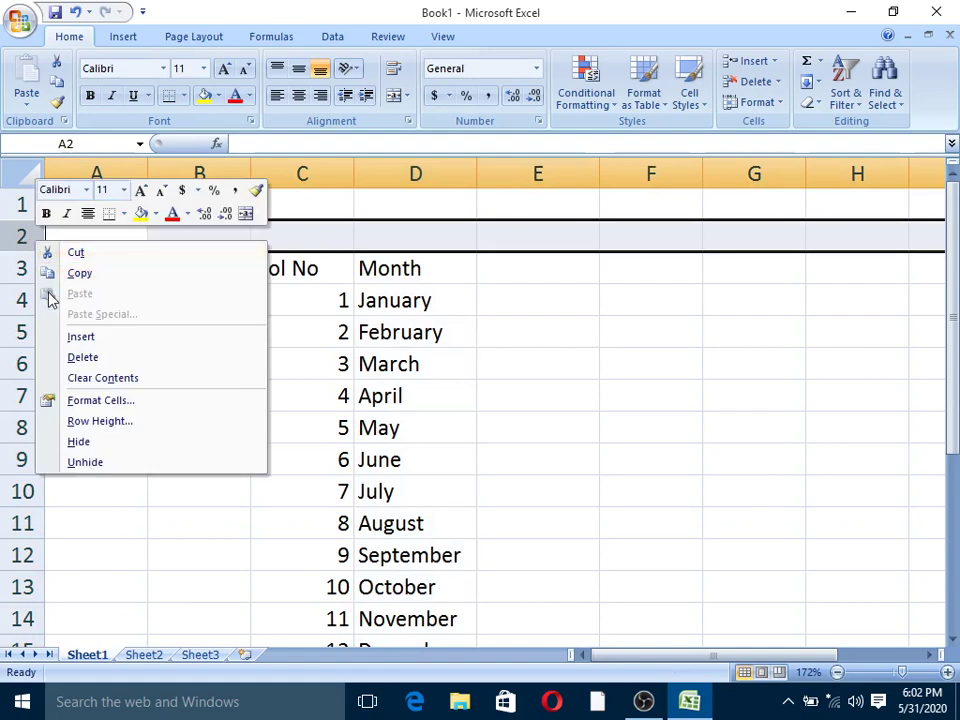
{"action": "left_click", "coordinate": [71, 340]}
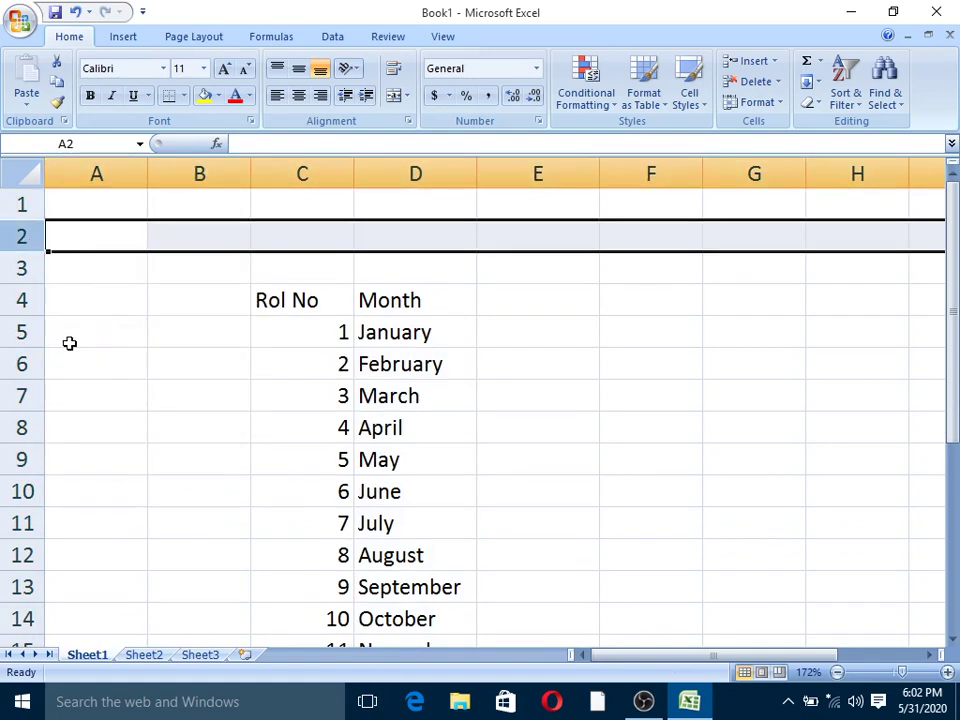
{"action": "left_click", "coordinate": [143, 323]}
{"action": "left_click", "coordinate": [22, 268]}
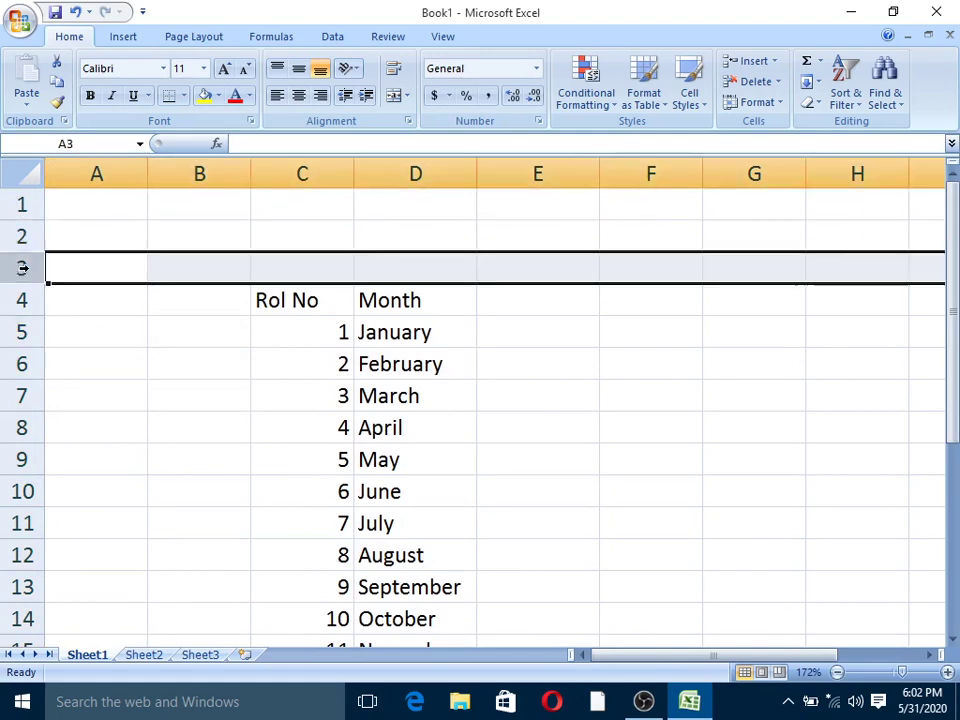
{"action": "right_click", "coordinate": [22, 268]}
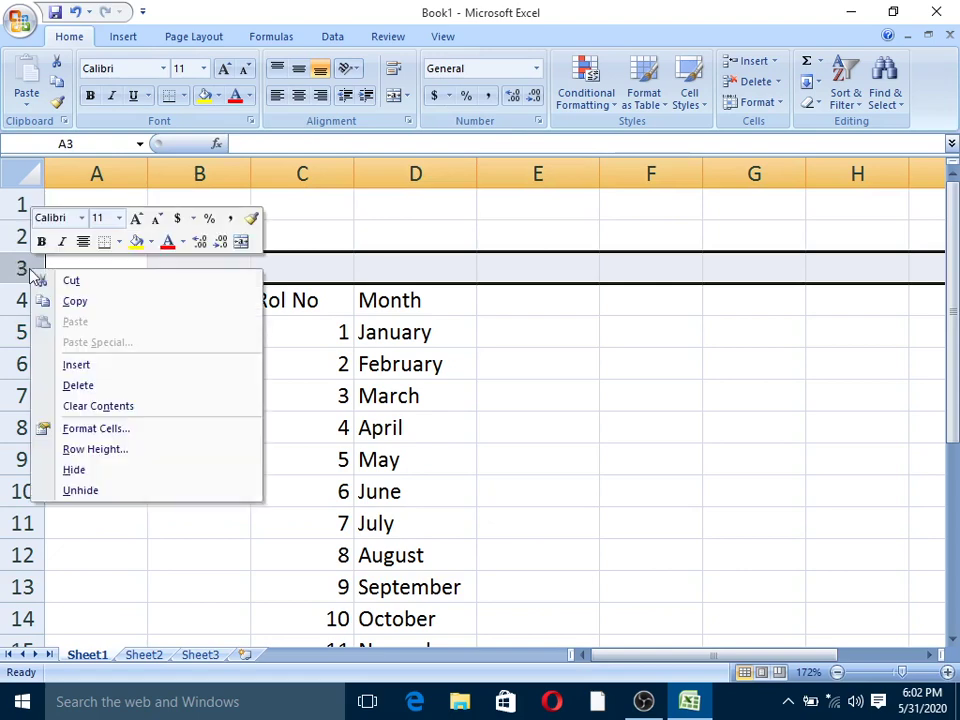
{"action": "left_click", "coordinate": [77, 388]}
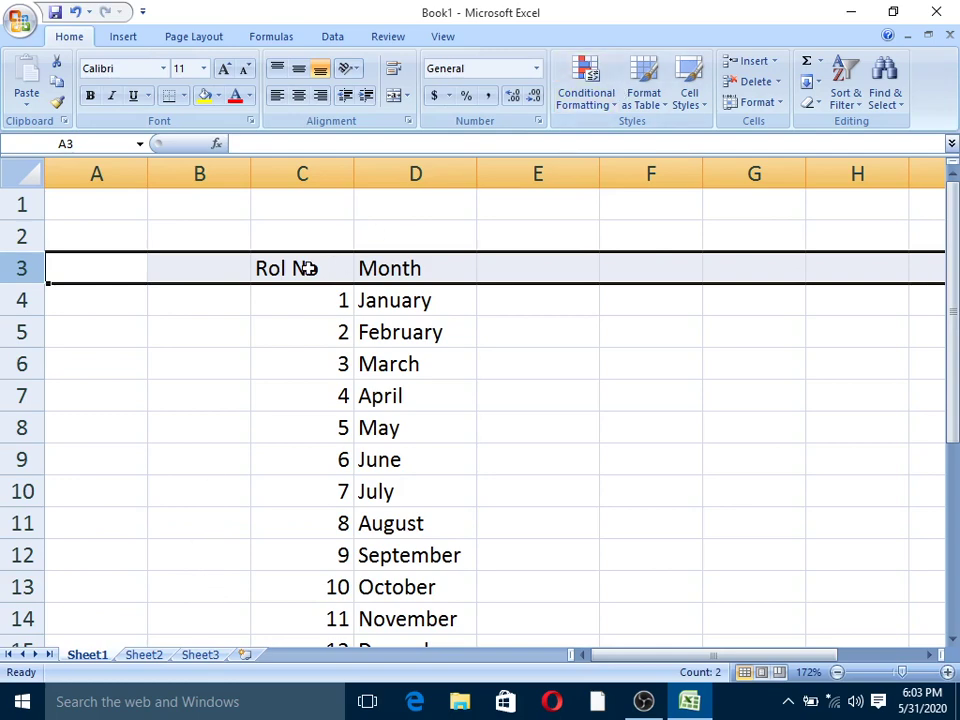
{"action": "left_click", "coordinate": [392, 171]}
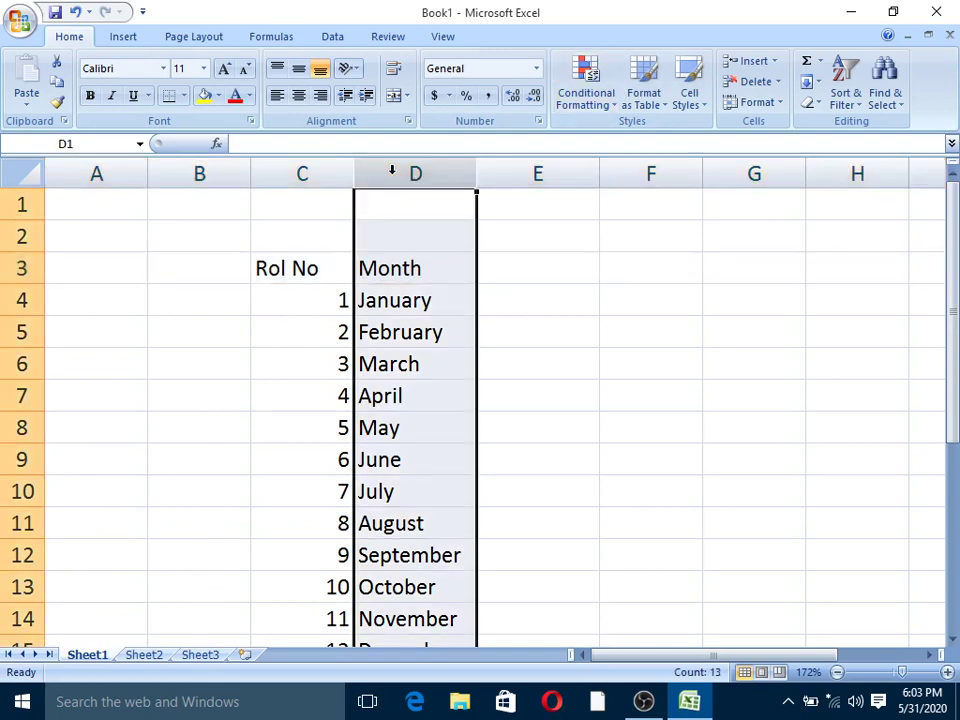
{"action": "right_click", "coordinate": [392, 171]}
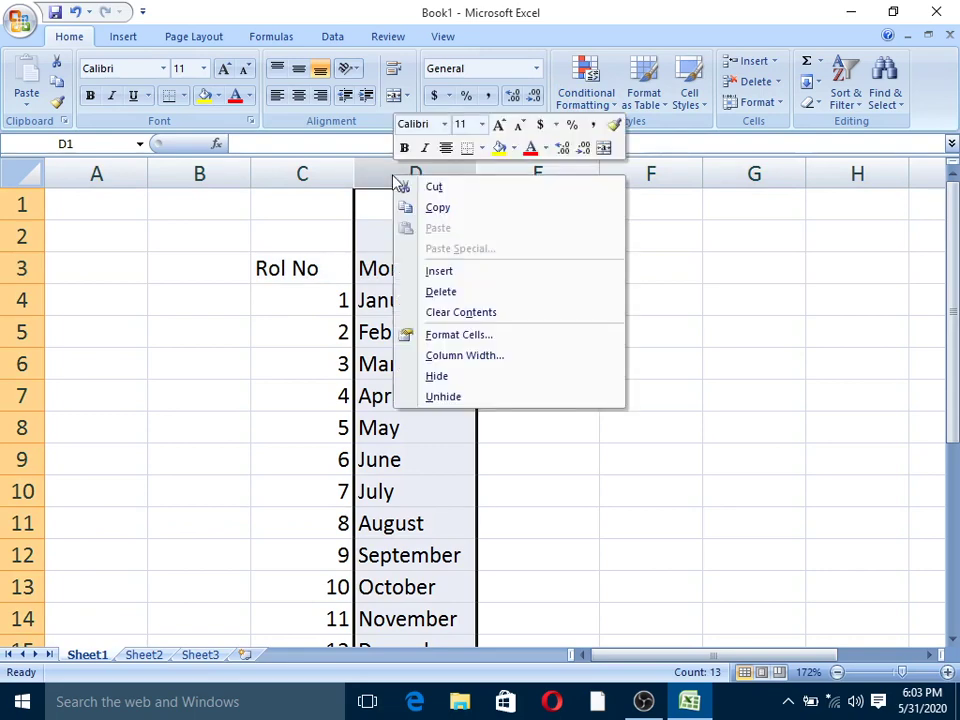
{"action": "left_click", "coordinate": [436, 377]}
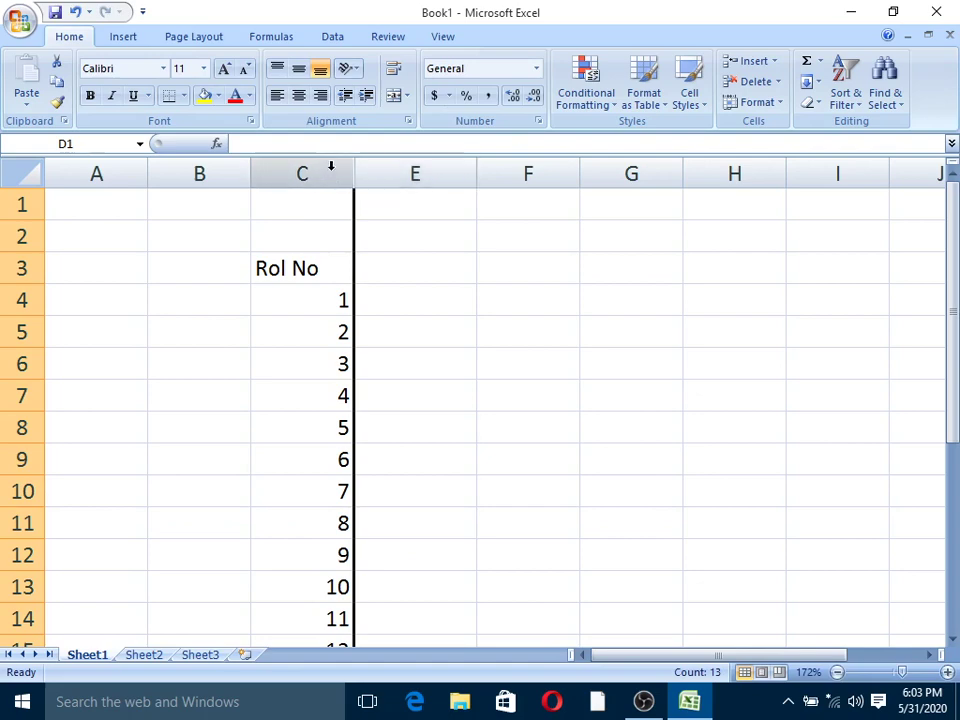
{"action": "left_click_drag", "start_coordinate": [331, 166], "coordinate": [366, 168]}
{"action": "right_click", "coordinate": [366, 166]}
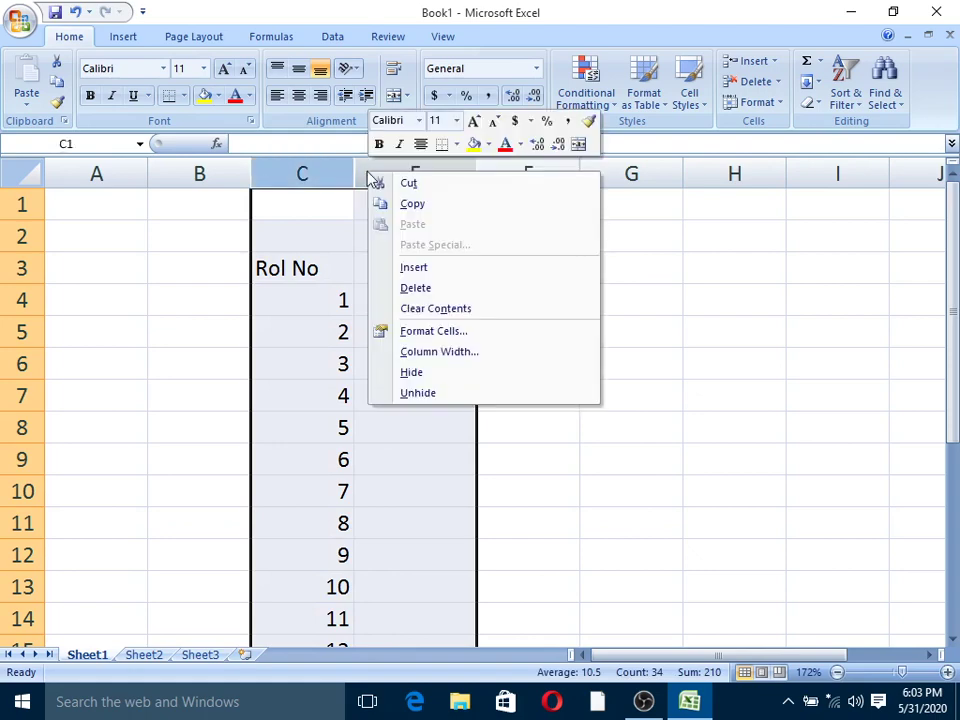
{"action": "left_click", "coordinate": [409, 393]}
Bold January in D4, italicize May in D8 and underline August in D11.
{"action": "left_click", "coordinate": [698, 430]}
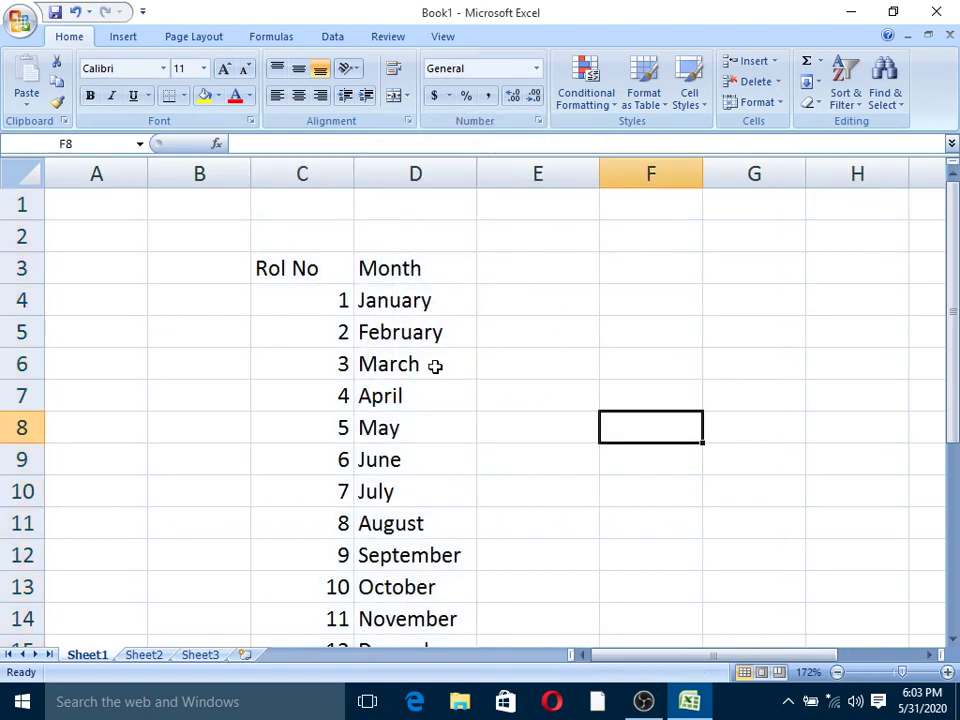
{"action": "scroll", "coordinate": [435, 356], "scroll_direction": "down", "scroll_amount": 1}
{"action": "scroll", "coordinate": [437, 347], "scroll_direction": "up", "scroll_amount": 1}
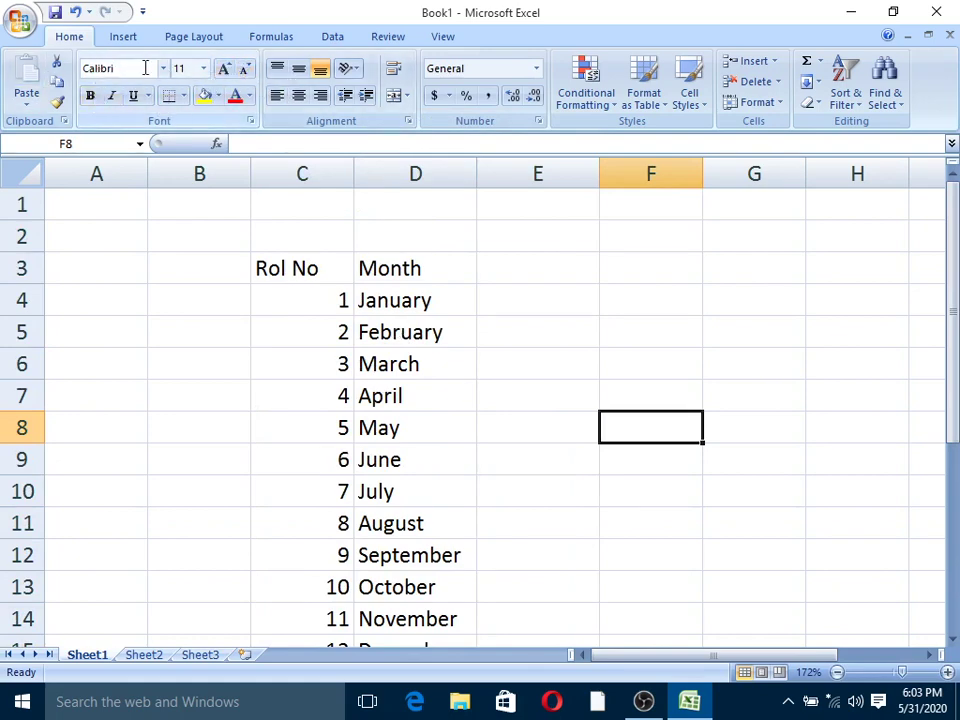
{"action": "left_click", "coordinate": [396, 304]}
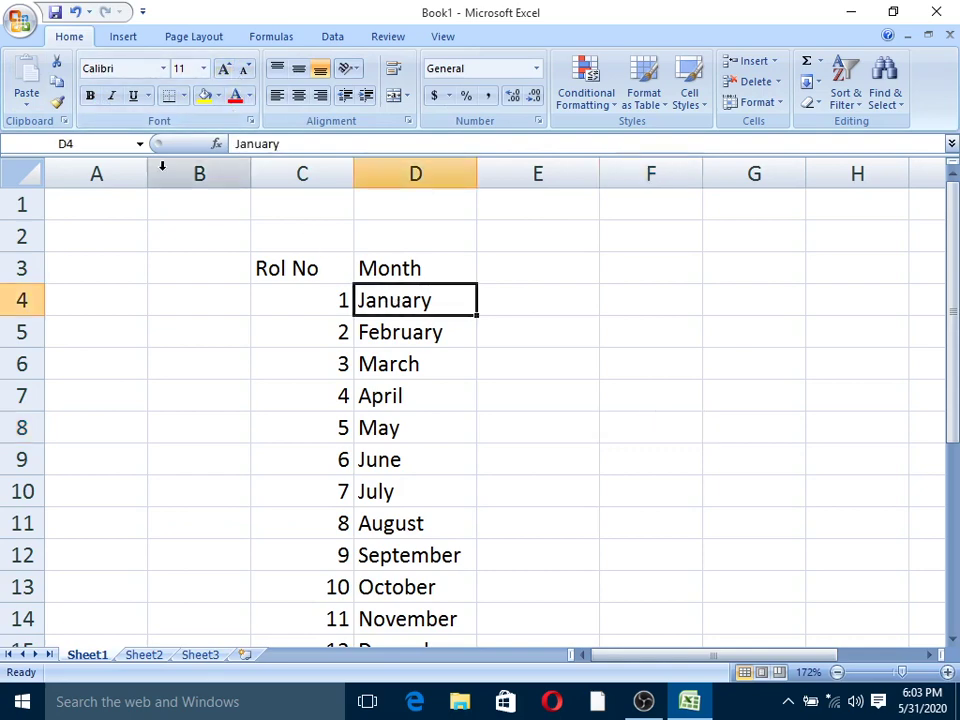
{"action": "left_click", "coordinate": [88, 104]}
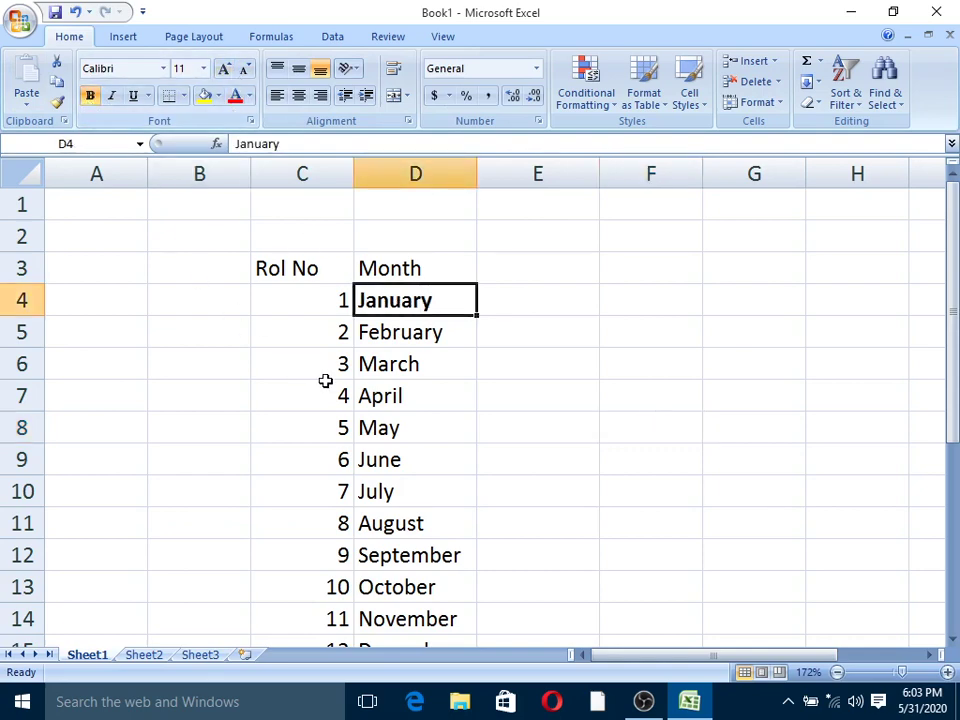
{"action": "left_click", "coordinate": [373, 430]}
{"action": "left_click", "coordinate": [112, 96]}
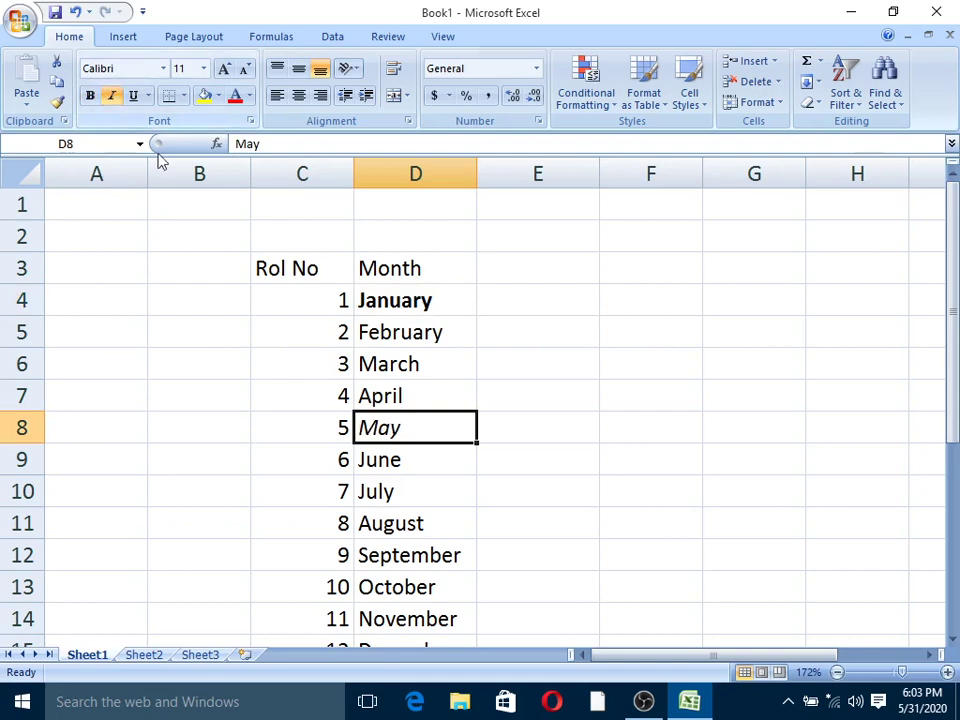
{"action": "left_click", "coordinate": [385, 522]}
{"action": "left_click", "coordinate": [133, 96]}
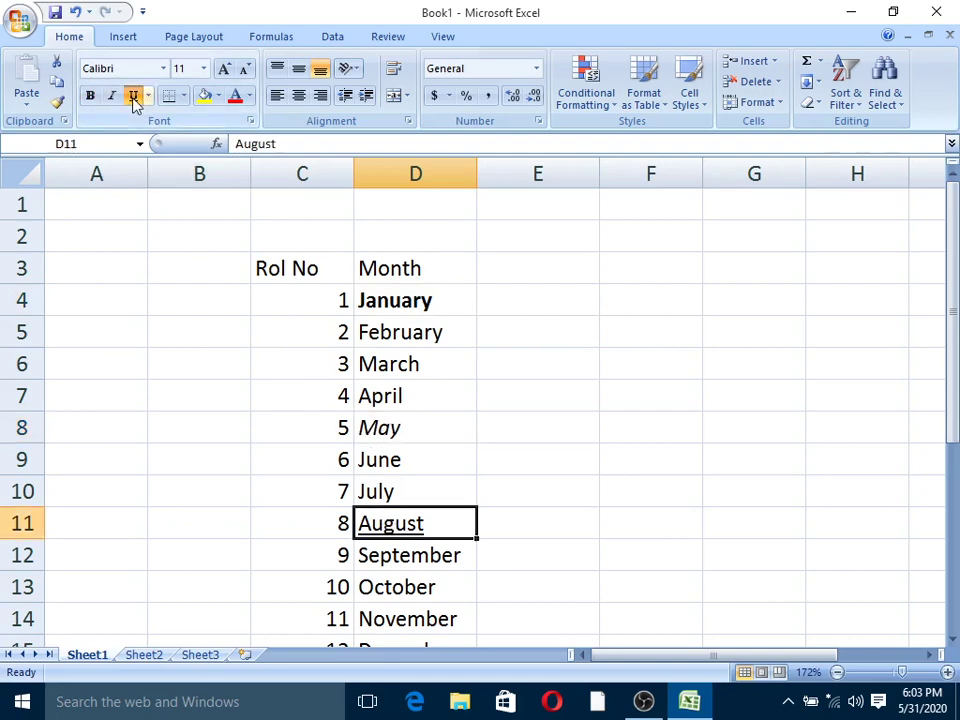
{"action": "left_click", "coordinate": [540, 443]}
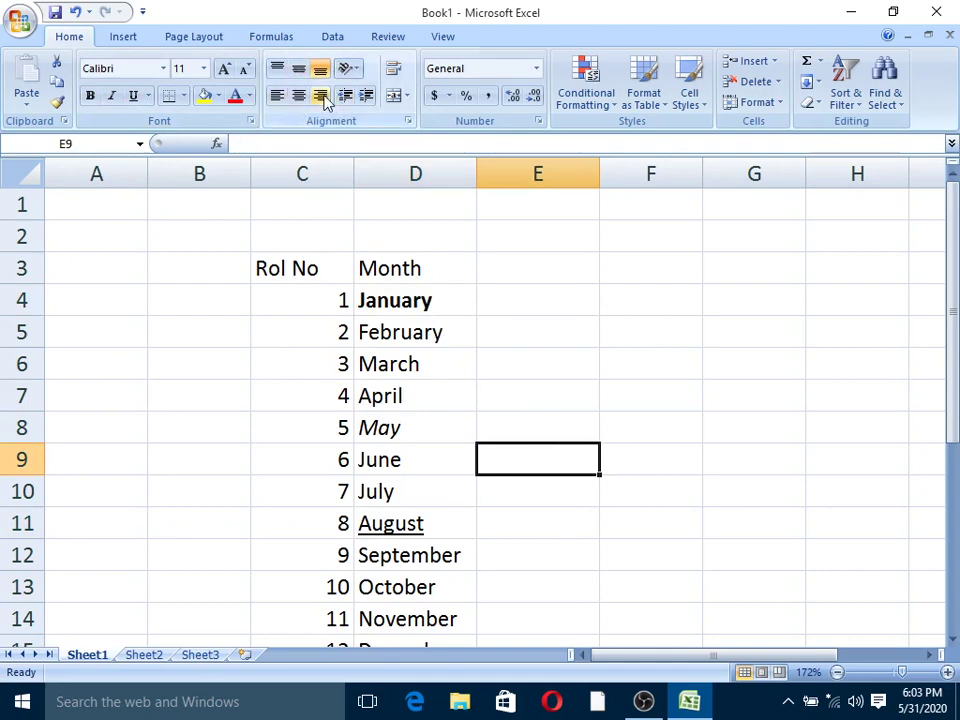
Cycle March in D6 through top, middle, bottom, centre and right alignment, finishing left-aligned.
{"action": "left_click", "coordinate": [409, 365]}
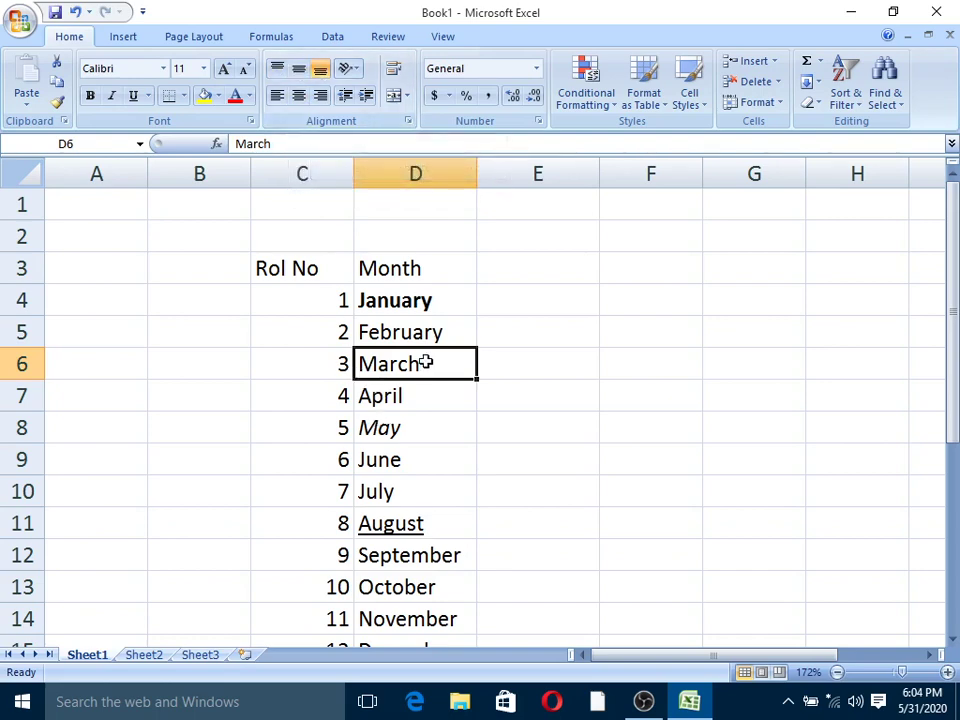
{"action": "left_click", "coordinate": [278, 73]}
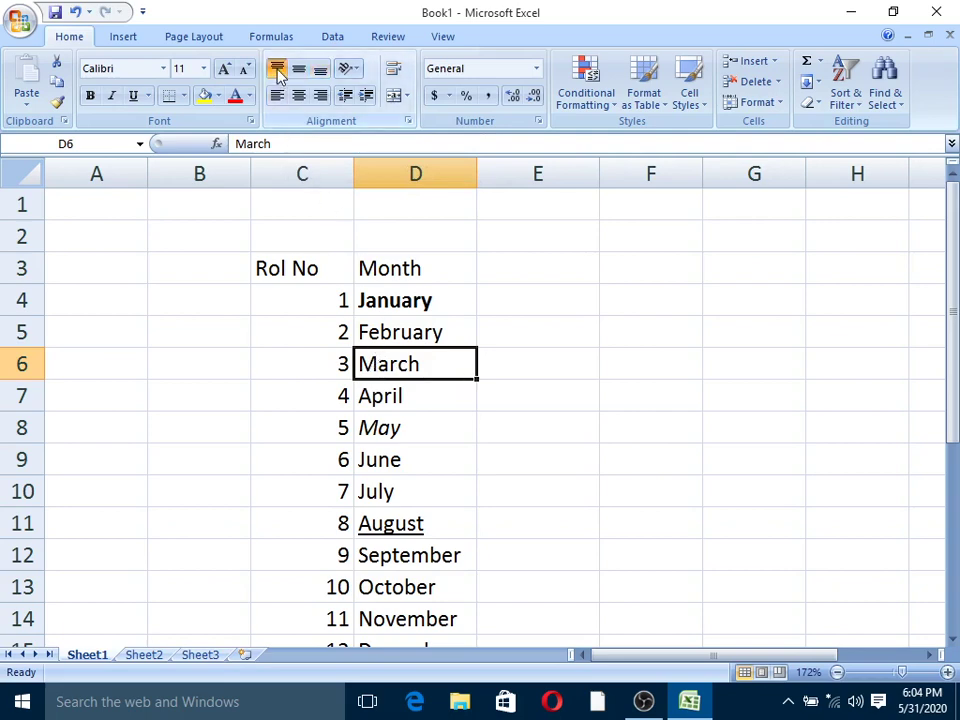
{"action": "left_click", "coordinate": [299, 73]}
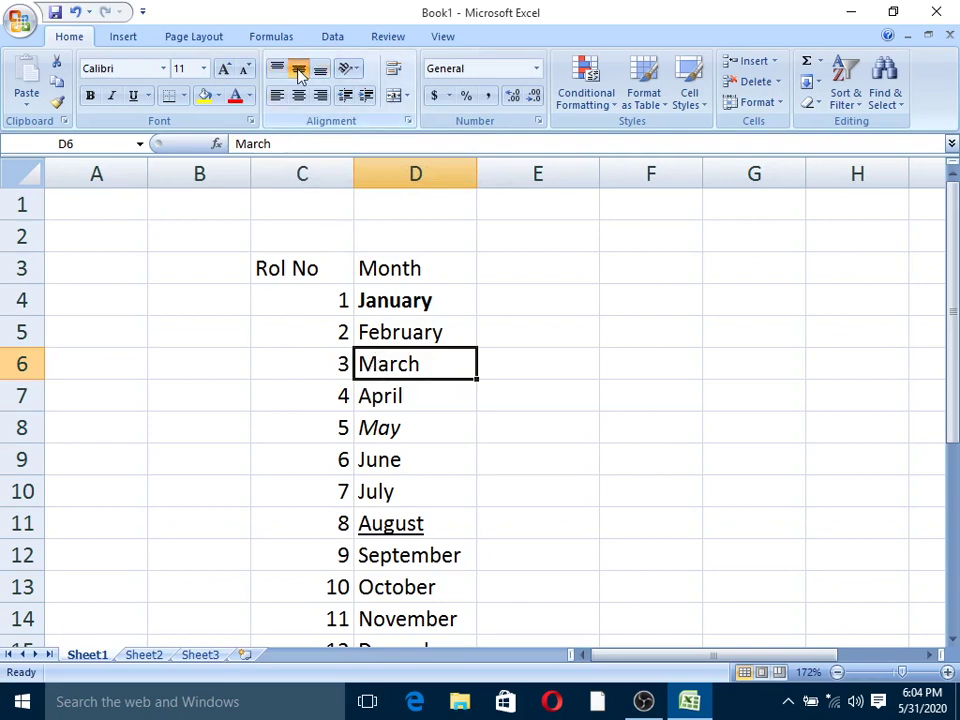
{"action": "left_click", "coordinate": [319, 70]}
{"action": "left_click", "coordinate": [300, 97]}
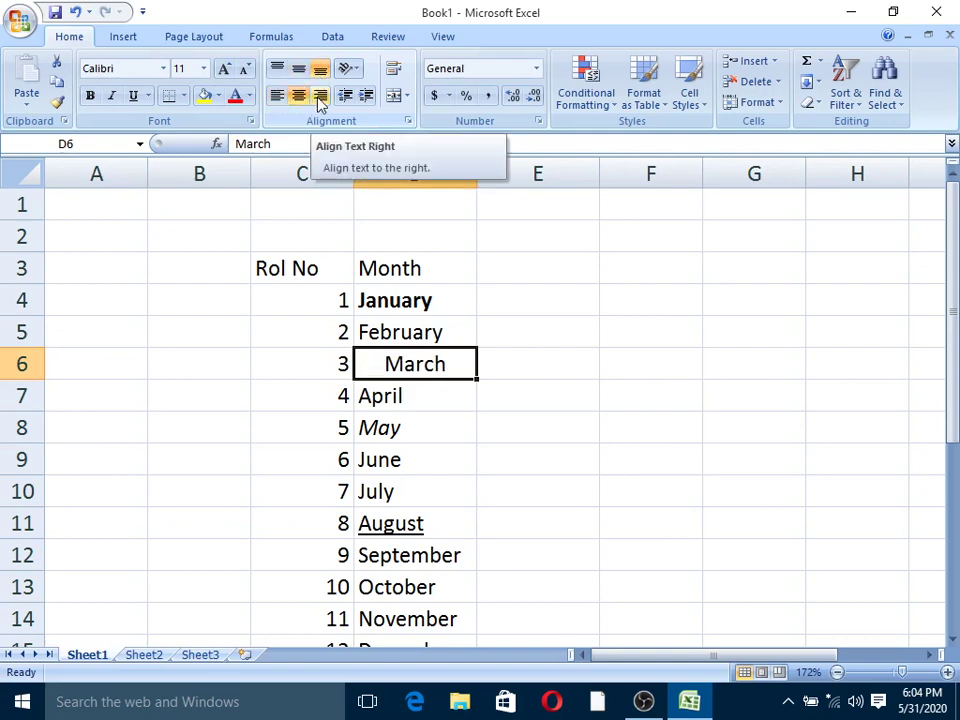
{"action": "left_click", "coordinate": [319, 99]}
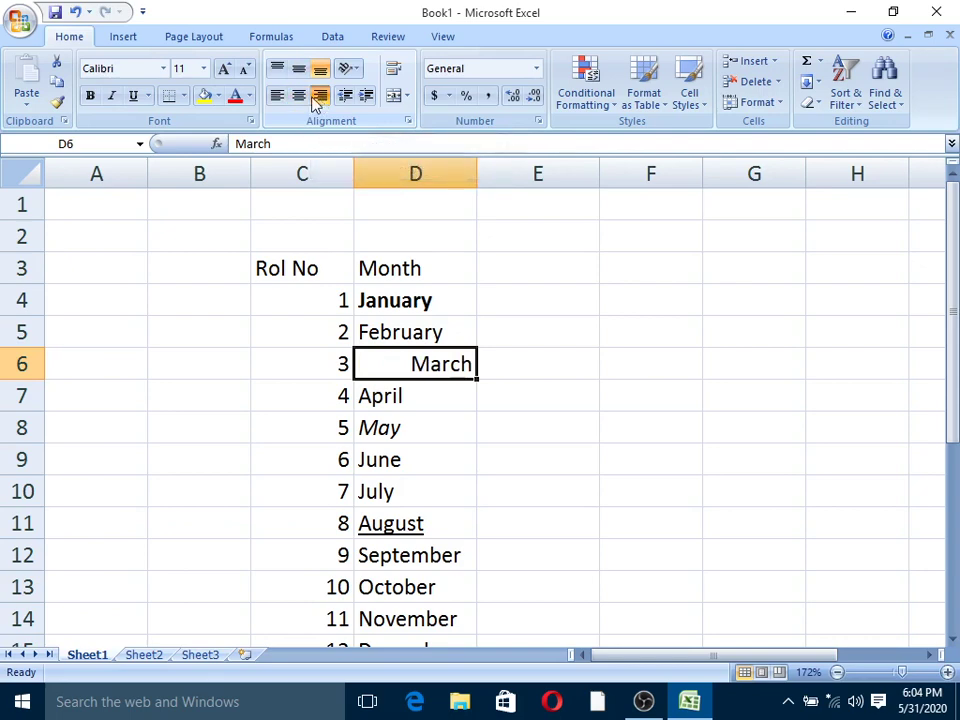
{"action": "left_click", "coordinate": [300, 98]}
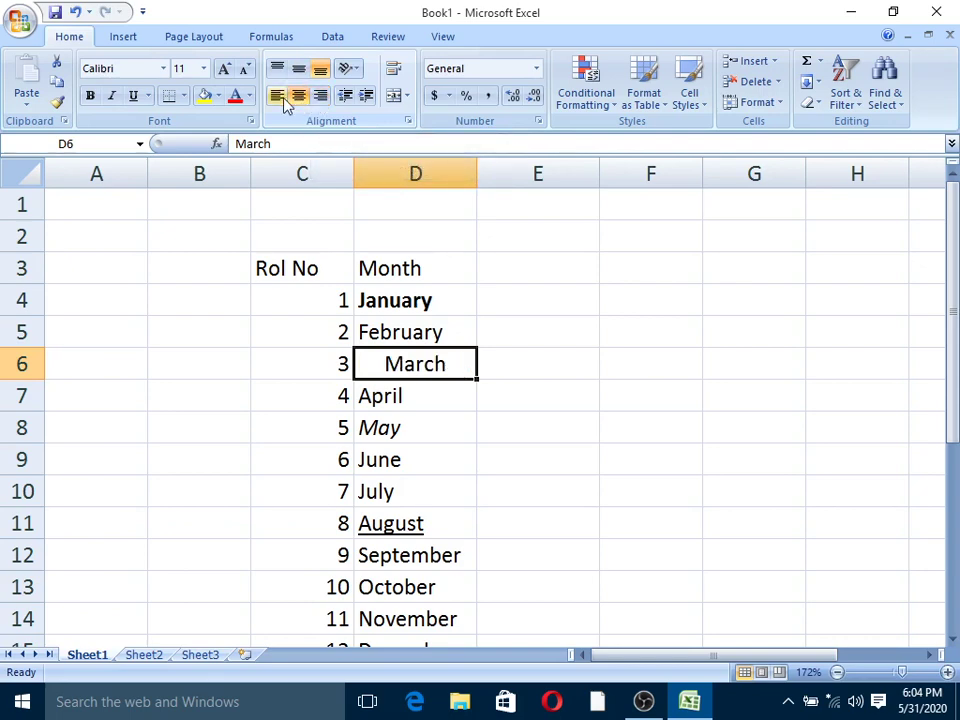
{"action": "left_click", "coordinate": [283, 99]}
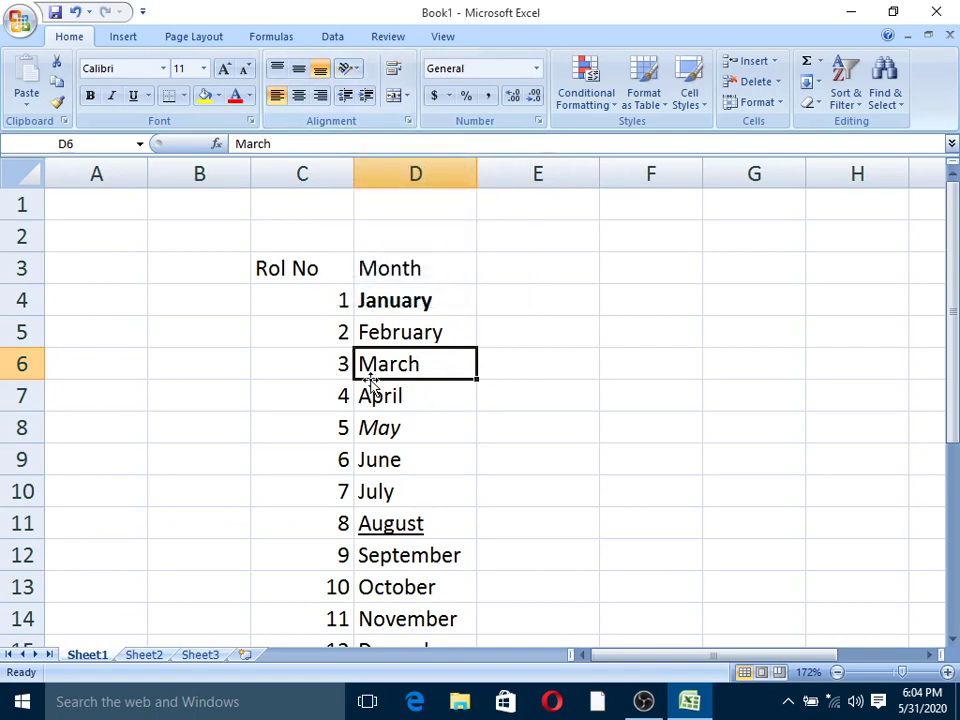
Angle March counterclockwise and May in D8 clockwise using Orientation.
{"action": "left_click", "coordinate": [352, 70]}
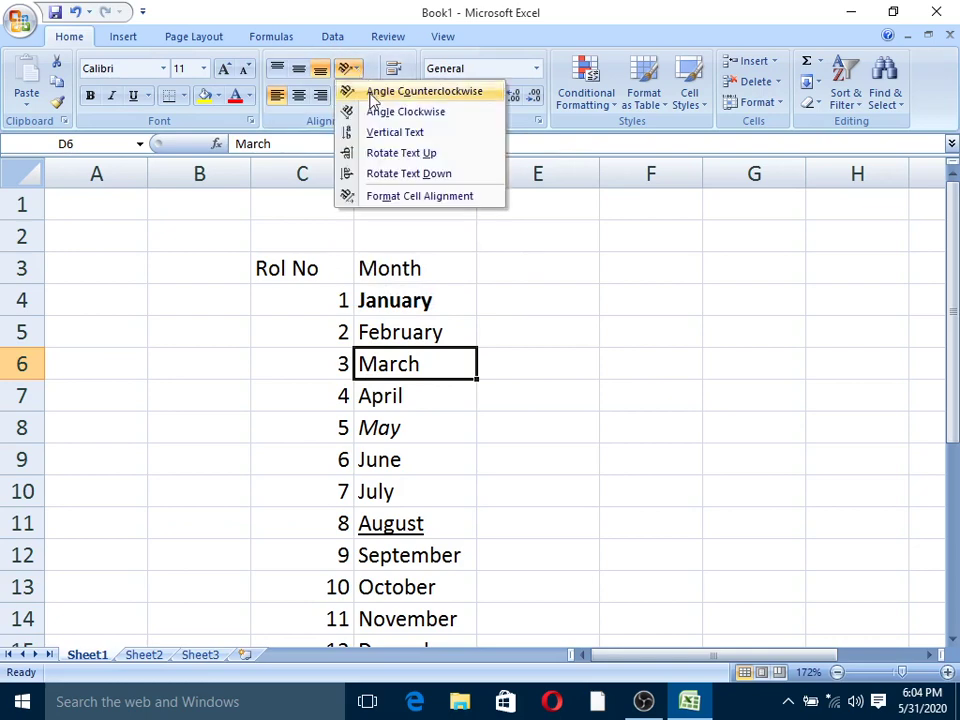
{"action": "left_click", "coordinate": [372, 98]}
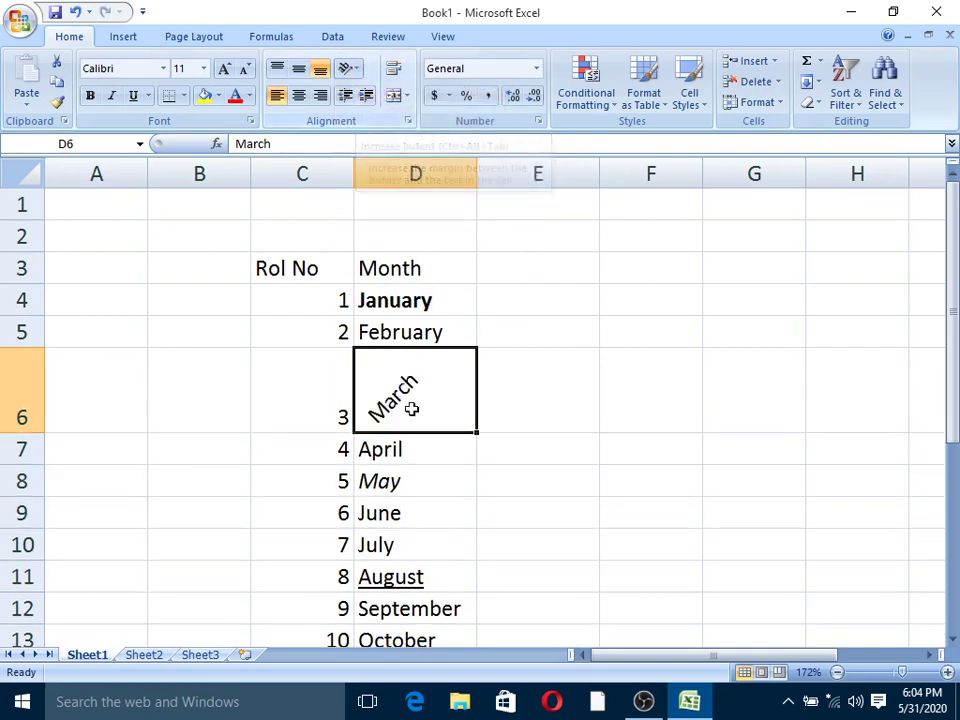
{"action": "left_click", "coordinate": [420, 484]}
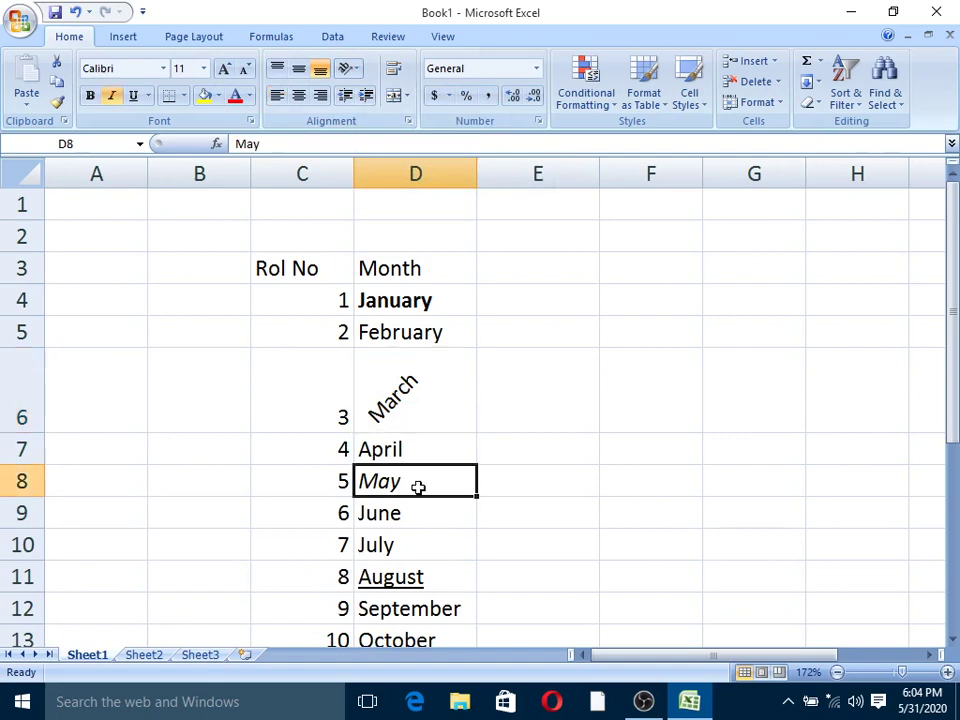
{"action": "left_click", "coordinate": [350, 68]}
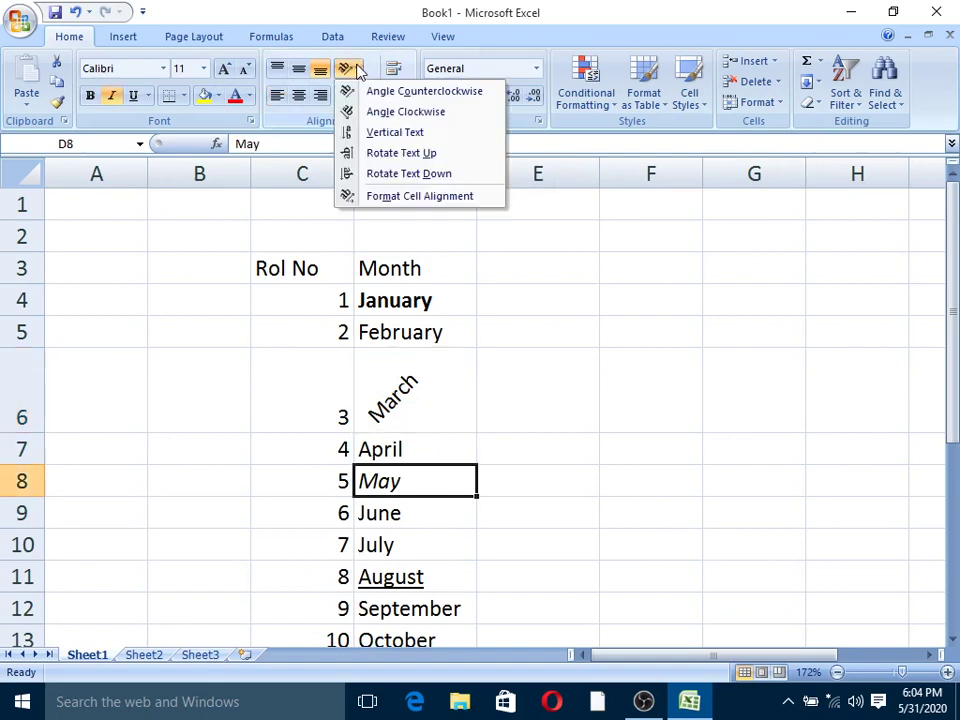
{"action": "left_click", "coordinate": [376, 113]}
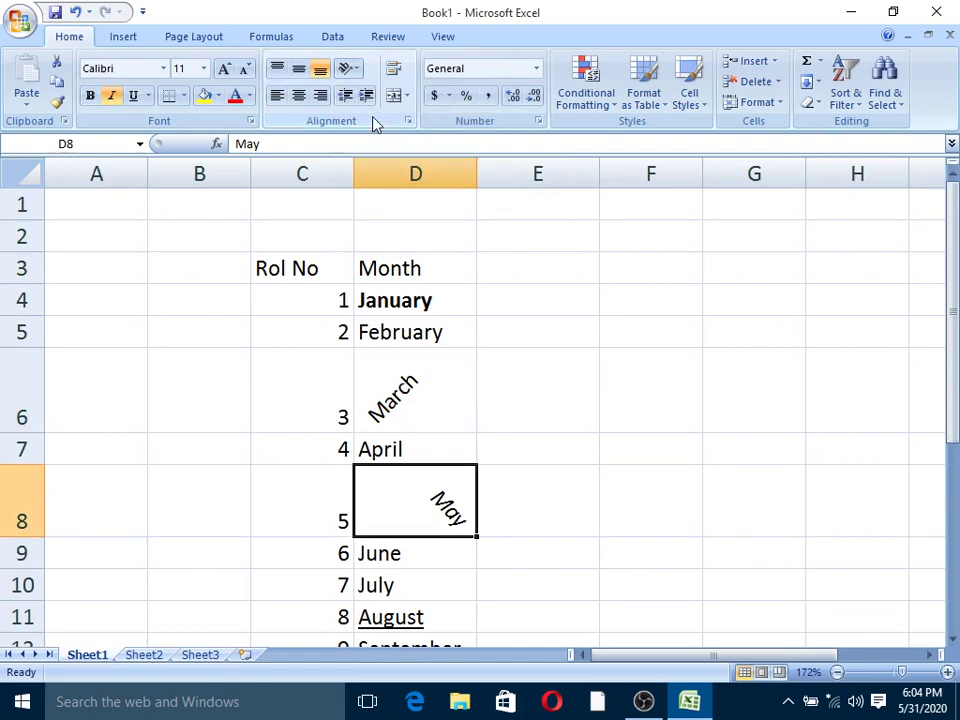
Stack October's letters vertically in D13 and rotate December in D15 to read upward.
{"action": "scroll", "coordinate": [410, 453], "scroll_direction": "down", "scroll_amount": 1}
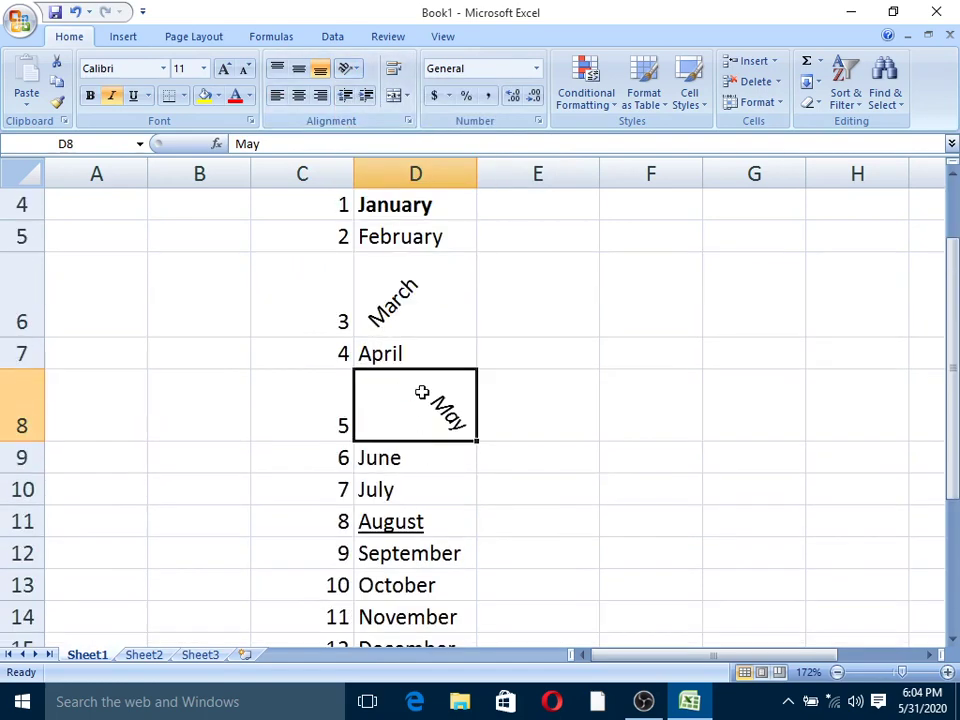
{"action": "left_click", "coordinate": [432, 576]}
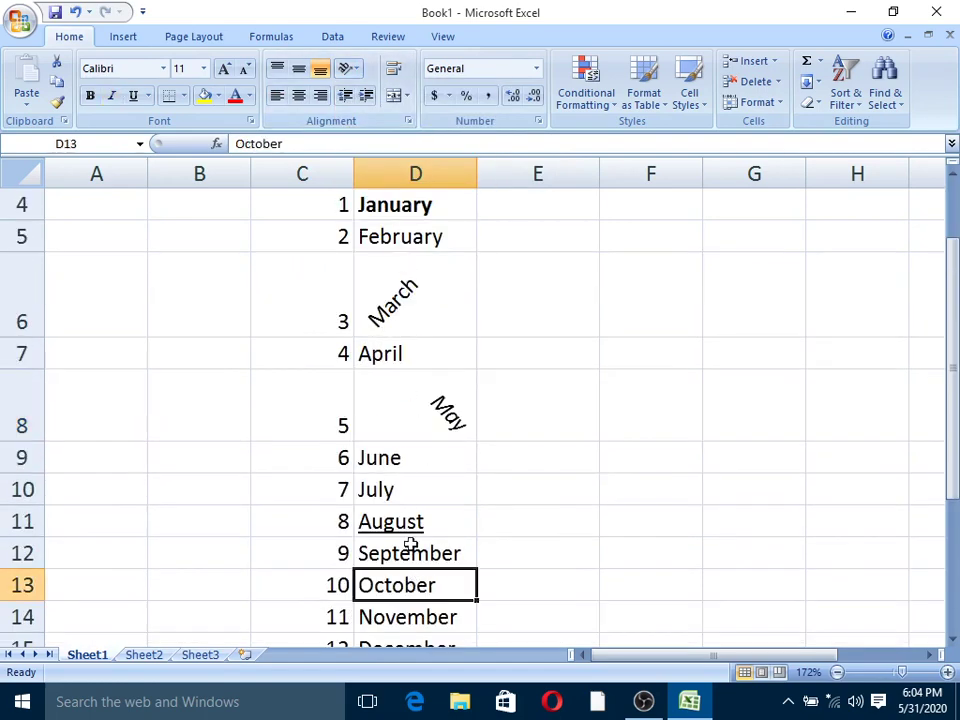
{"action": "left_click", "coordinate": [352, 69]}
{"action": "left_click", "coordinate": [379, 134]}
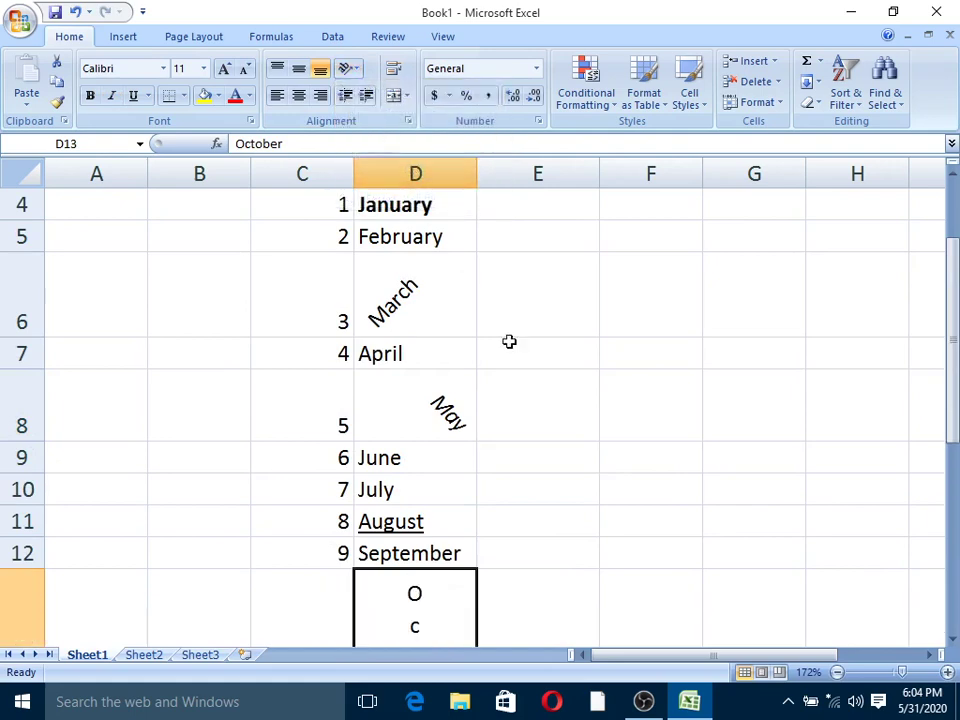
{"action": "scroll", "coordinate": [520, 360], "scroll_direction": "down", "scroll_amount": 2}
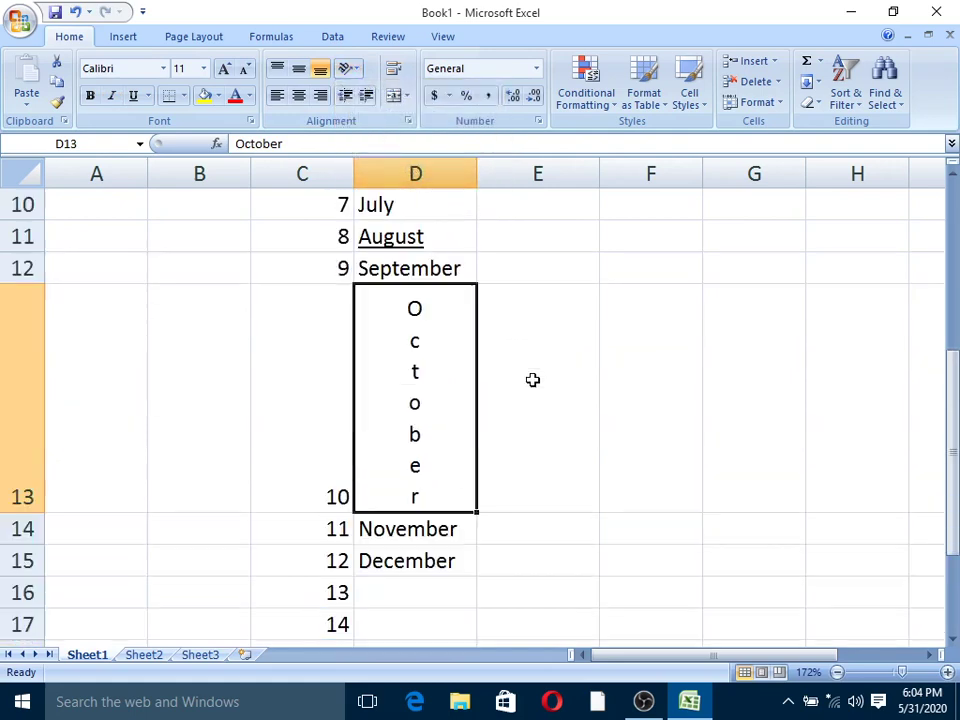
{"action": "left_click", "coordinate": [430, 561]}
{"action": "left_click", "coordinate": [356, 72]}
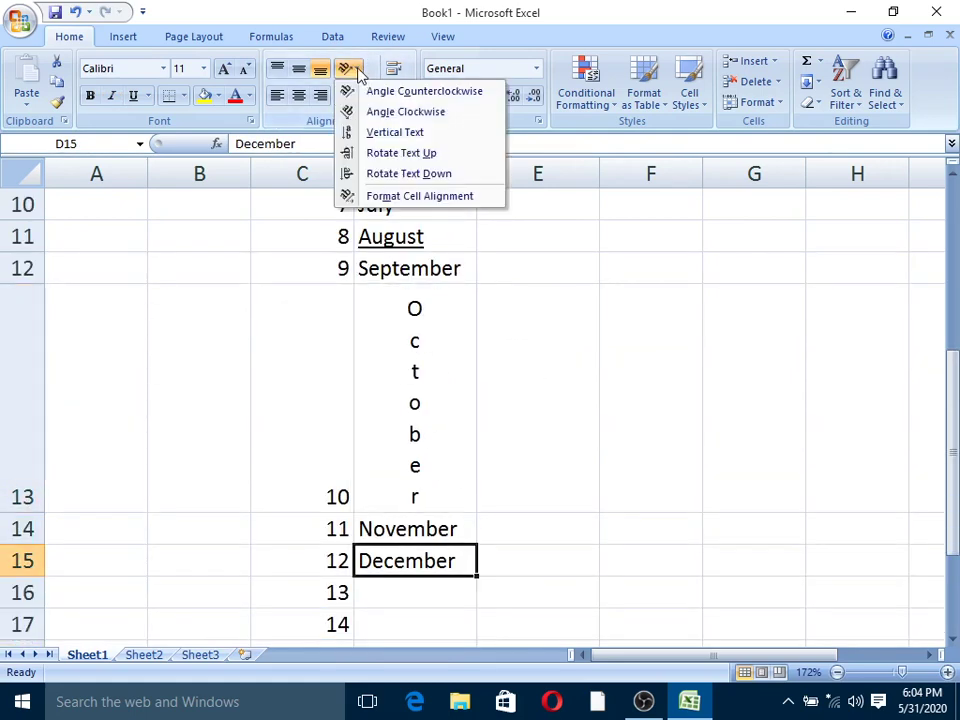
{"action": "left_click", "coordinate": [407, 158]}
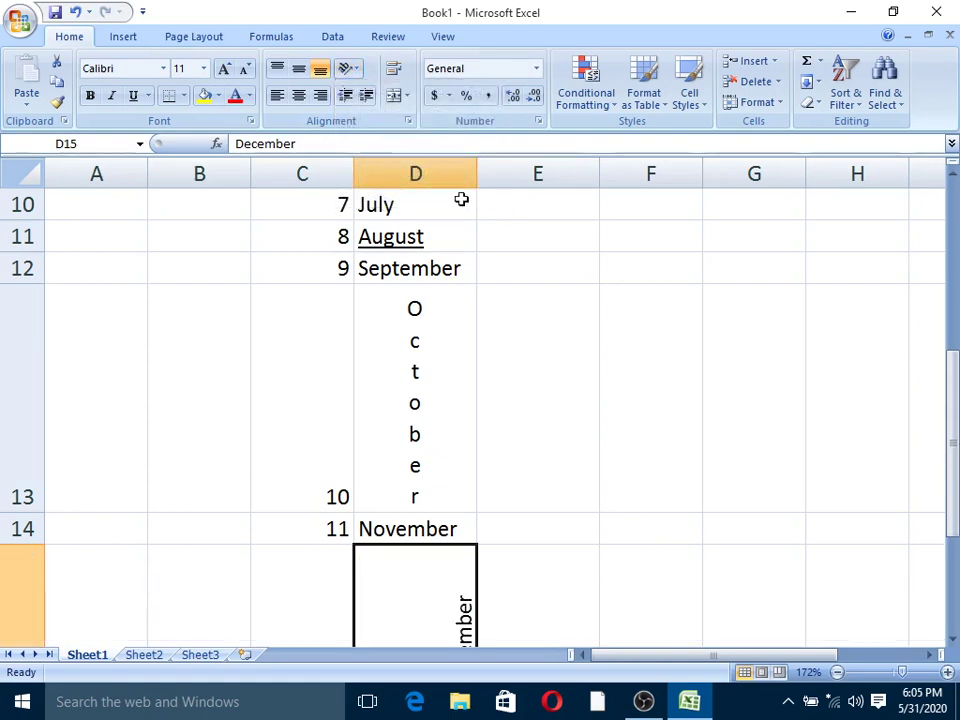
Rotate February in D5 to read downward, then select April in D7.
{"action": "scroll", "coordinate": [540, 330], "scroll_direction": "down", "scroll_amount": 2}
{"action": "scroll", "coordinate": [498, 350], "scroll_direction": "up", "scroll_amount": 1}
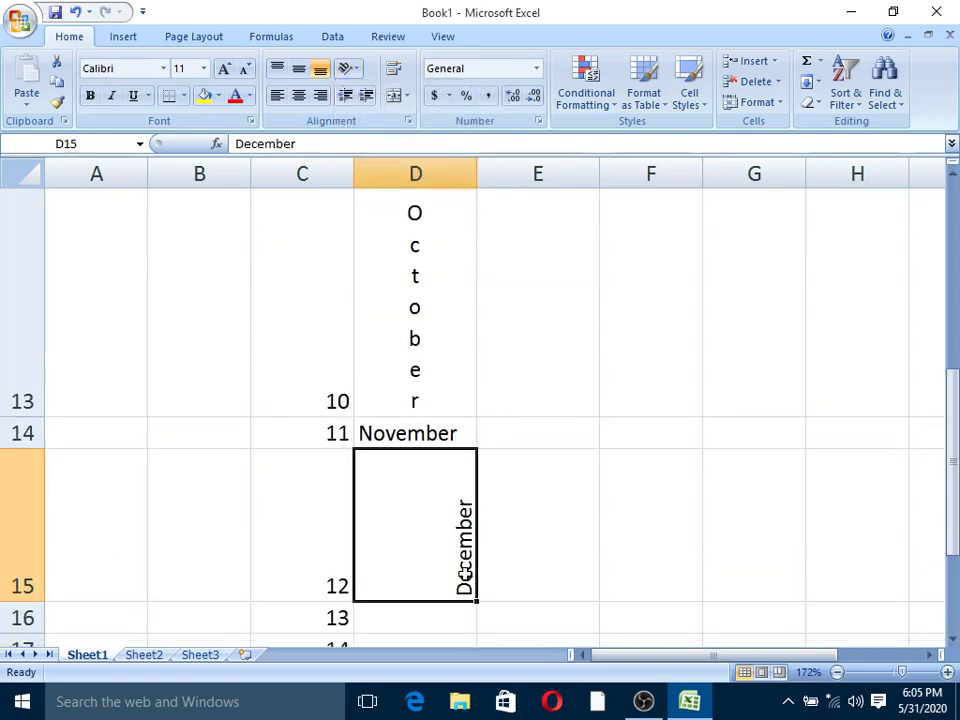
{"action": "scroll", "coordinate": [420, 412], "scroll_direction": "up", "scroll_amount": 2}
{"action": "scroll", "coordinate": [428, 418], "scroll_direction": "up", "scroll_amount": 1}
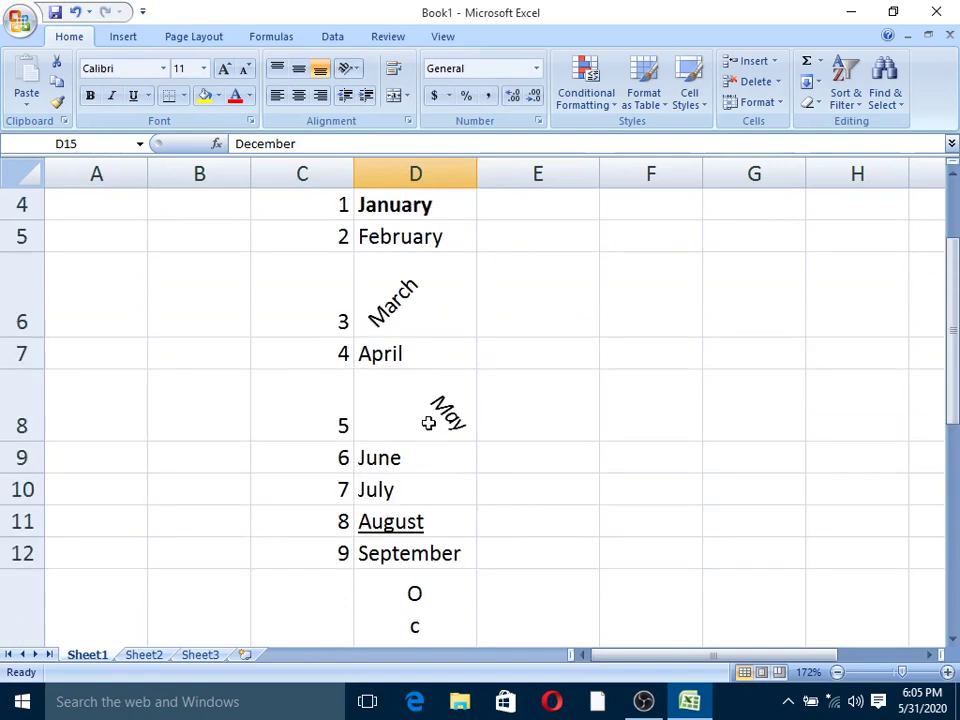
{"action": "left_click", "coordinate": [396, 245]}
{"action": "left_click", "coordinate": [349, 68]}
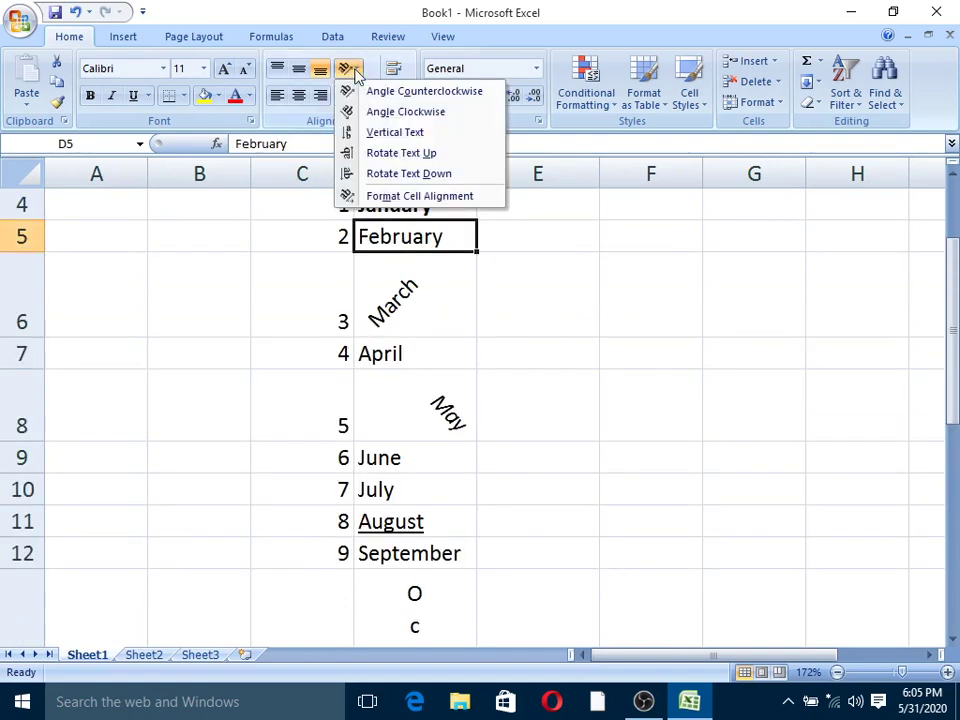
{"action": "left_click", "coordinate": [409, 174]}
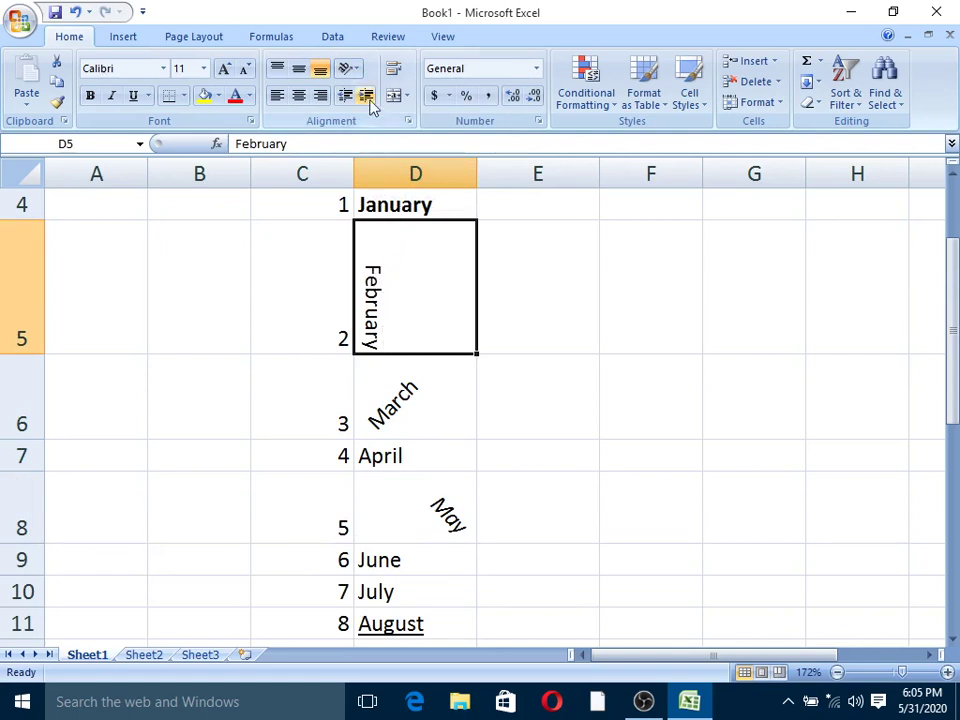
{"action": "left_click", "coordinate": [352, 68]}
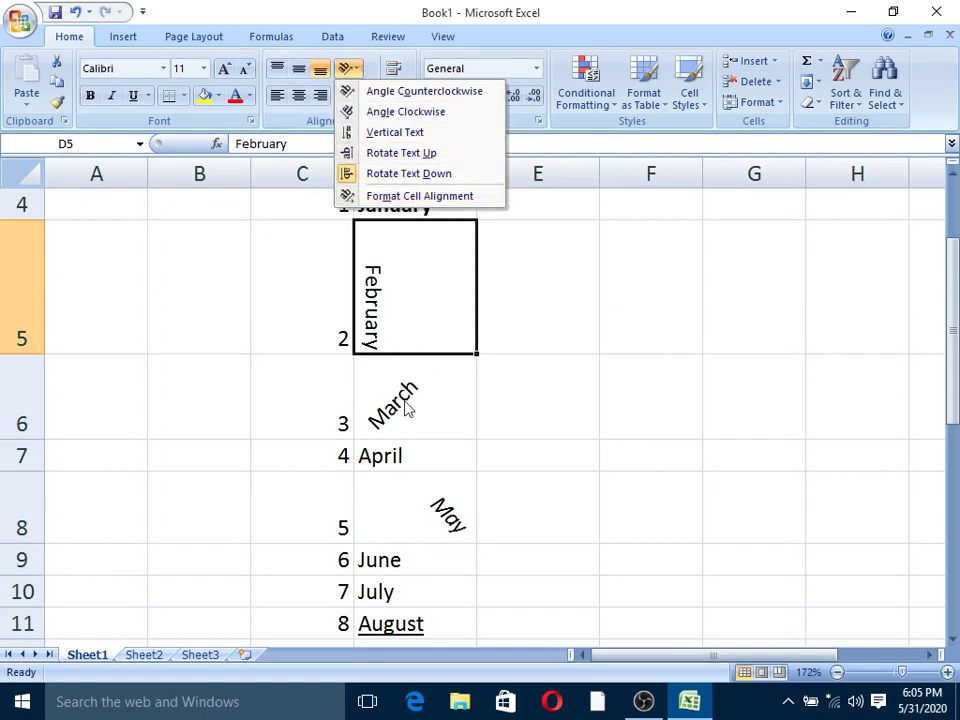
{"action": "left_click", "coordinate": [419, 452]}
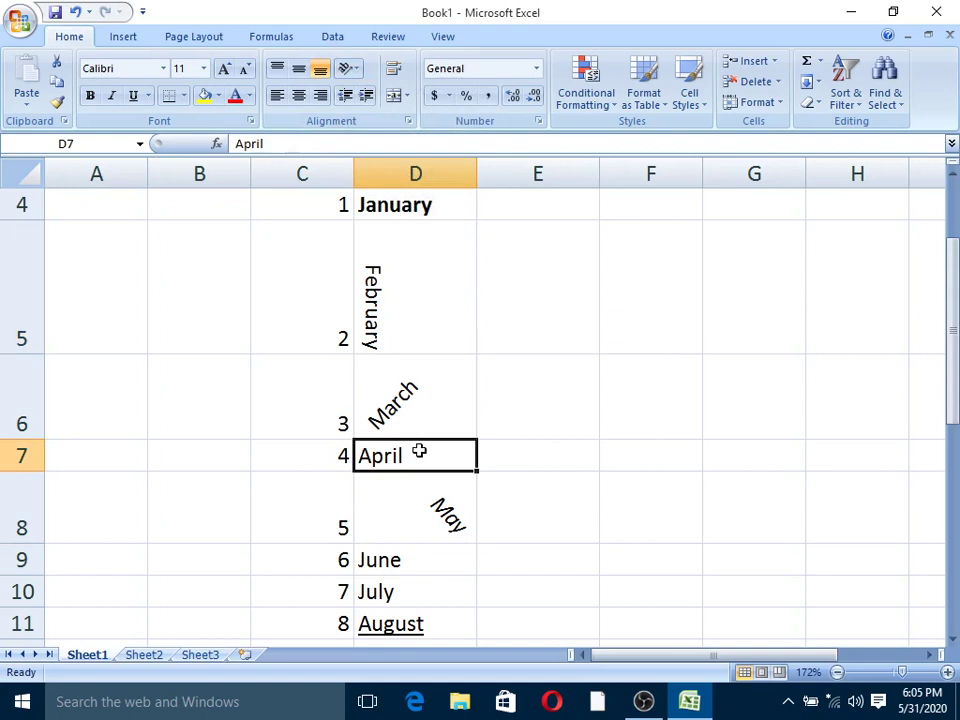
Tilt April in D7 upward to 27 degrees with the Format Cells orientation dial.
{"action": "left_click", "coordinate": [356, 70]}
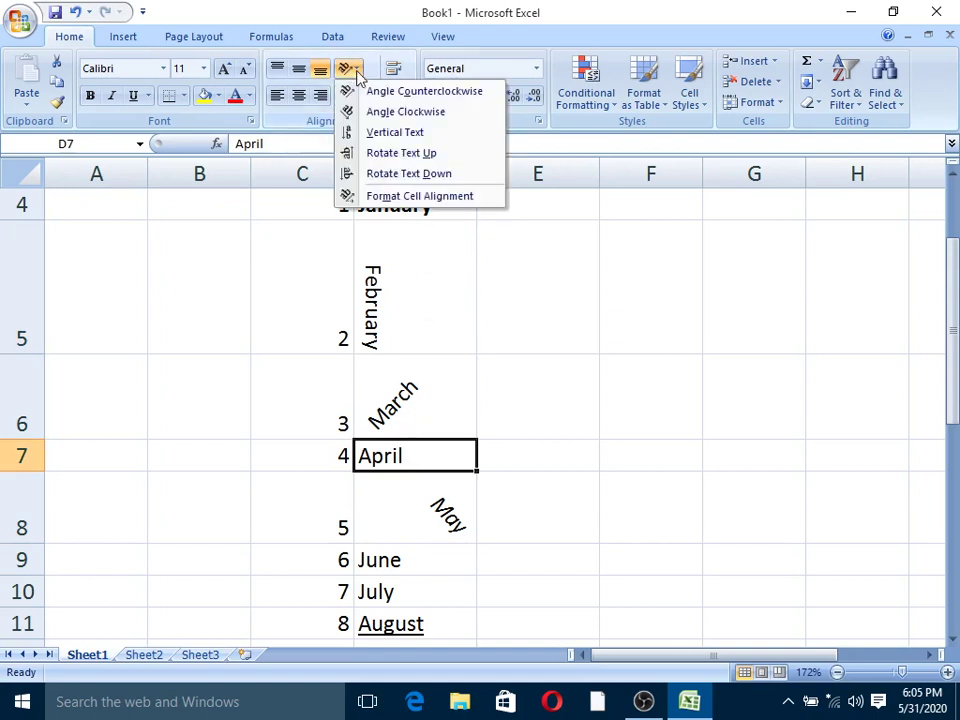
{"action": "left_click", "coordinate": [386, 198]}
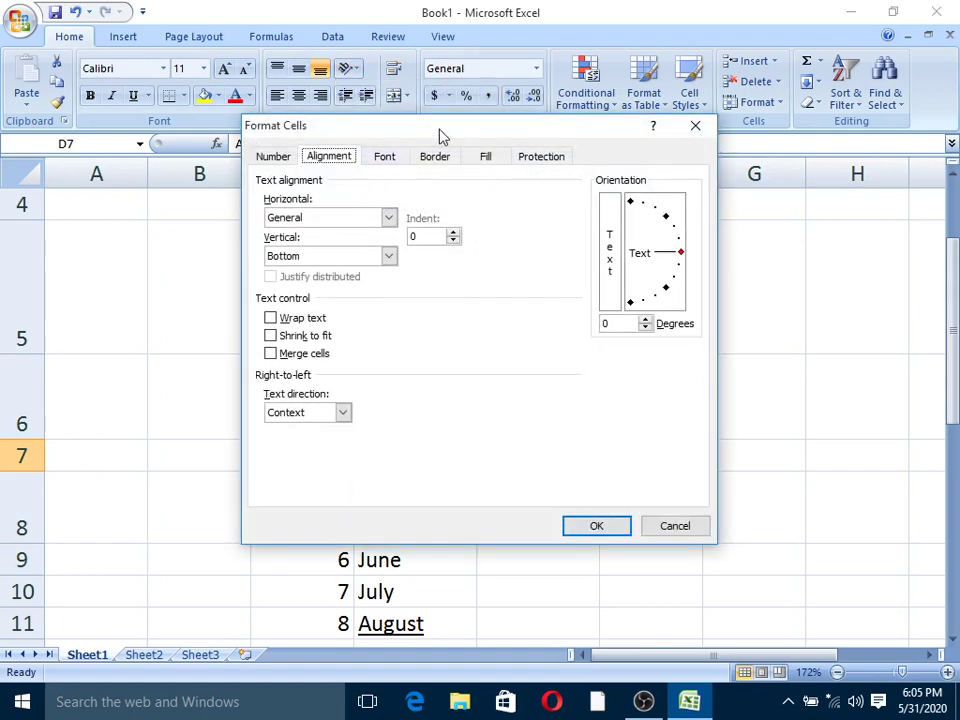
{"action": "mouse_move", "coordinate": [441, 132]}
{"action": "left_mouse_down"}
{"action": "mouse_move", "coordinate": [667, 97]}
{"action": "mouse_move", "coordinate": [665, 50]}
{"action": "left_mouse_up"}
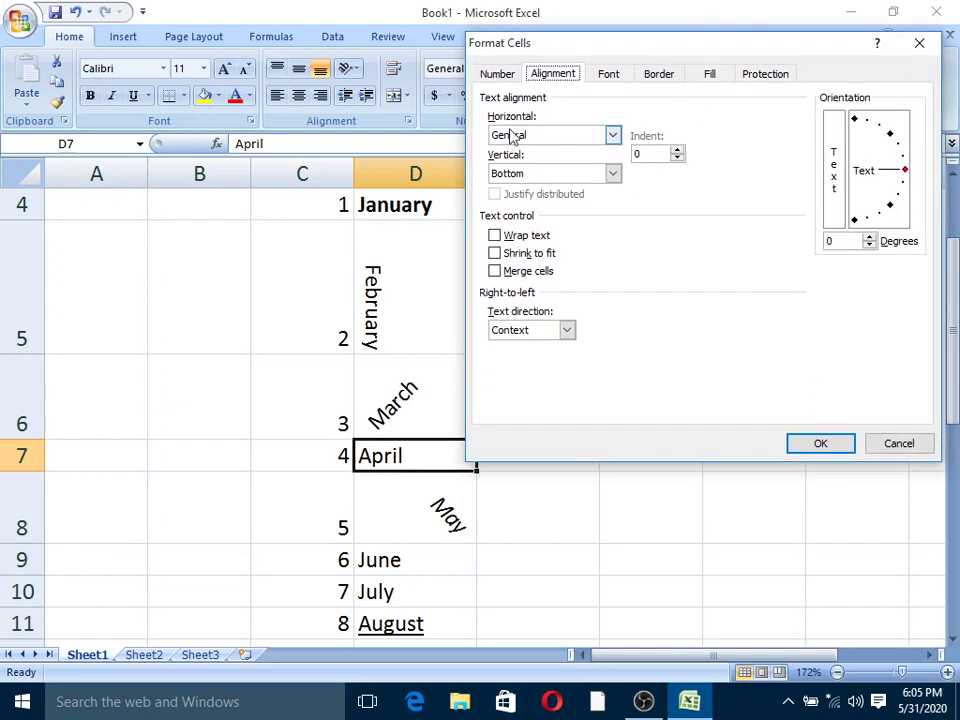
{"action": "left_click", "coordinate": [613, 136]}
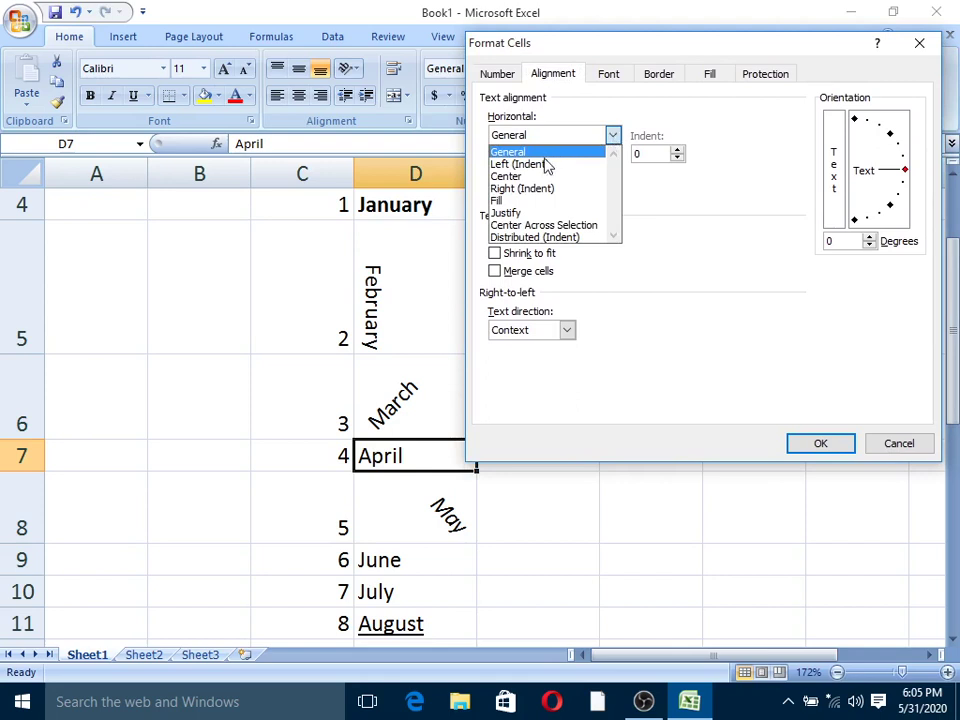
{"action": "left_click", "coordinate": [612, 139]}
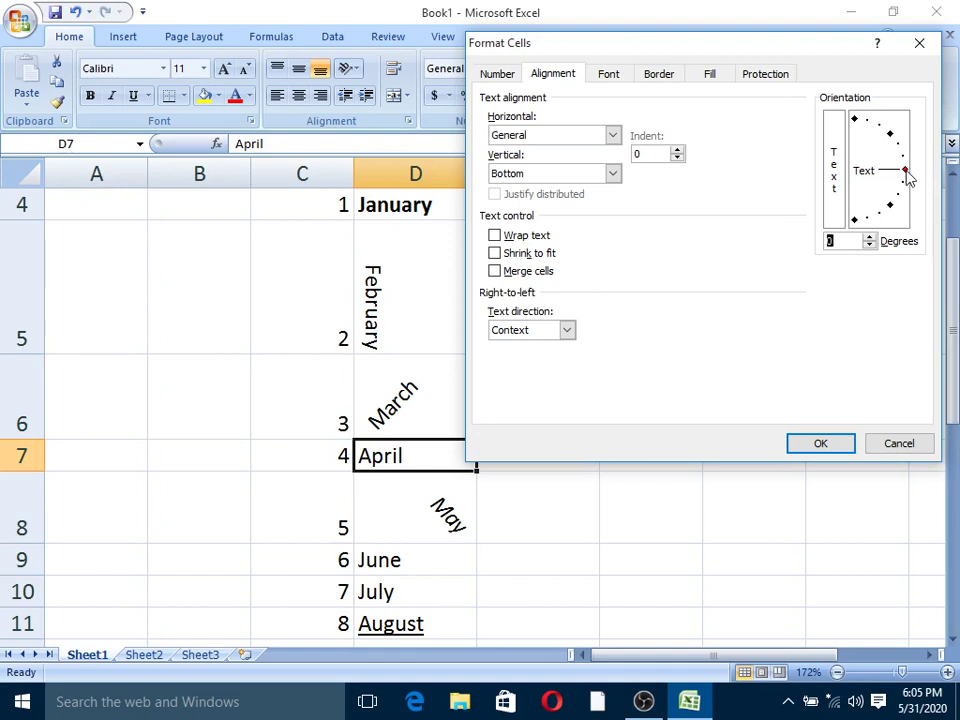
{"action": "left_click_drag", "start_coordinate": [905, 172], "coordinate": [907, 165]}
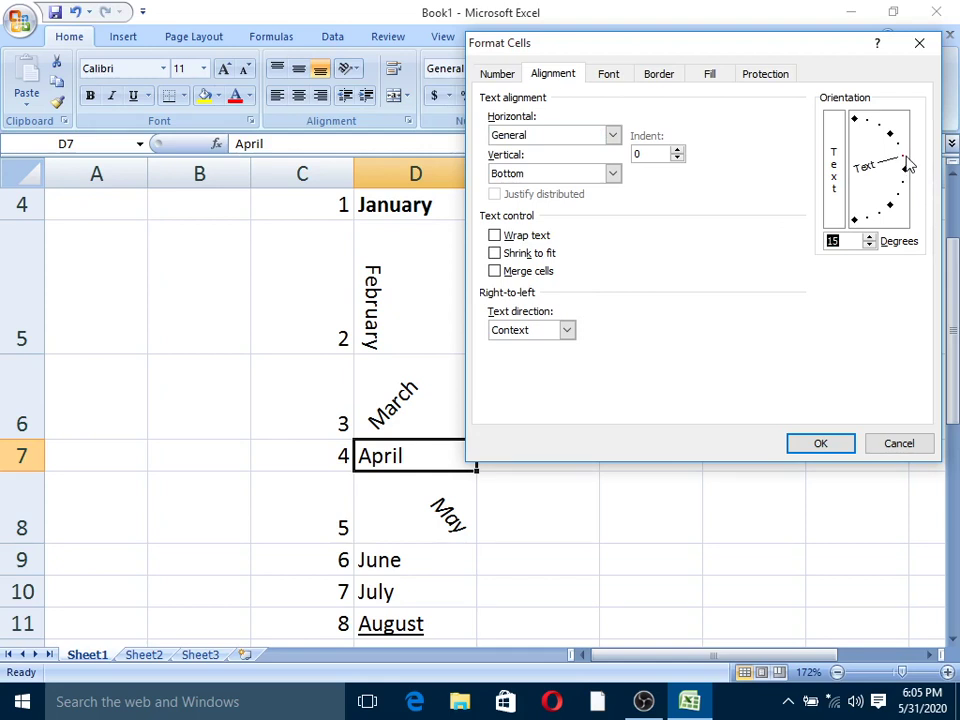
{"action": "left_click_drag", "start_coordinate": [900, 175], "coordinate": [905, 150]}
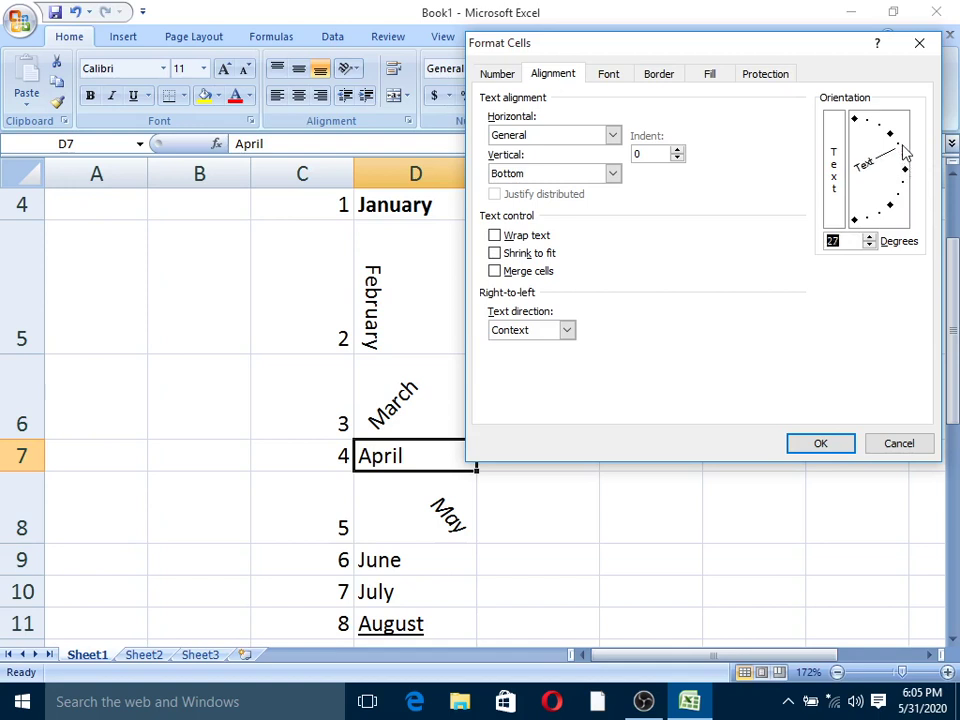
{"action": "left_click", "coordinate": [828, 444]}
{"action": "left_click", "coordinate": [650, 468]}
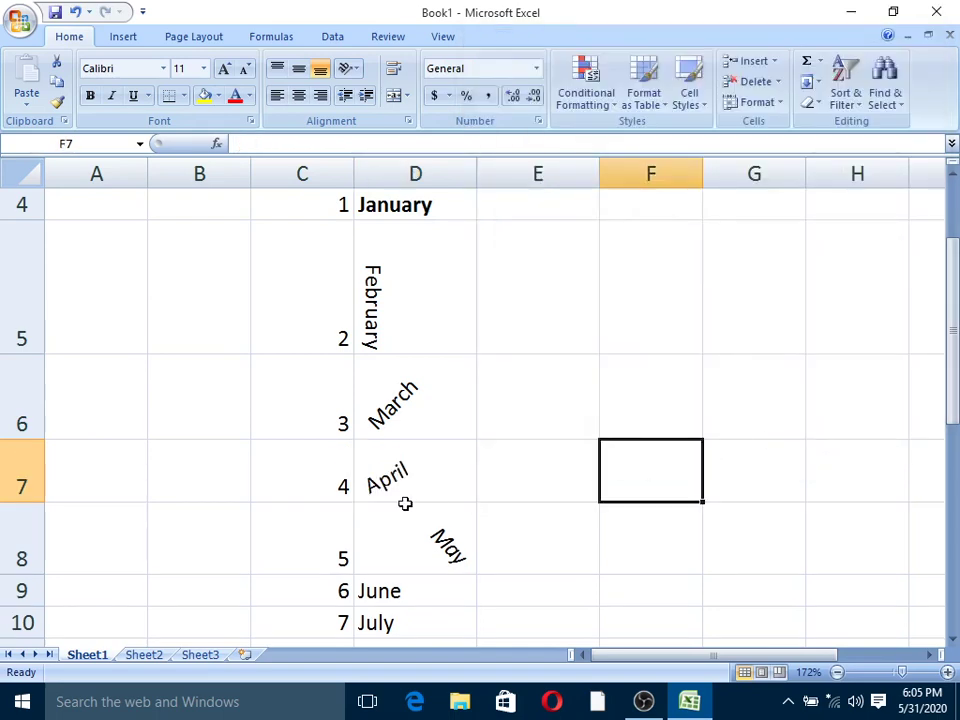
{"action": "left_click", "coordinate": [429, 493]}
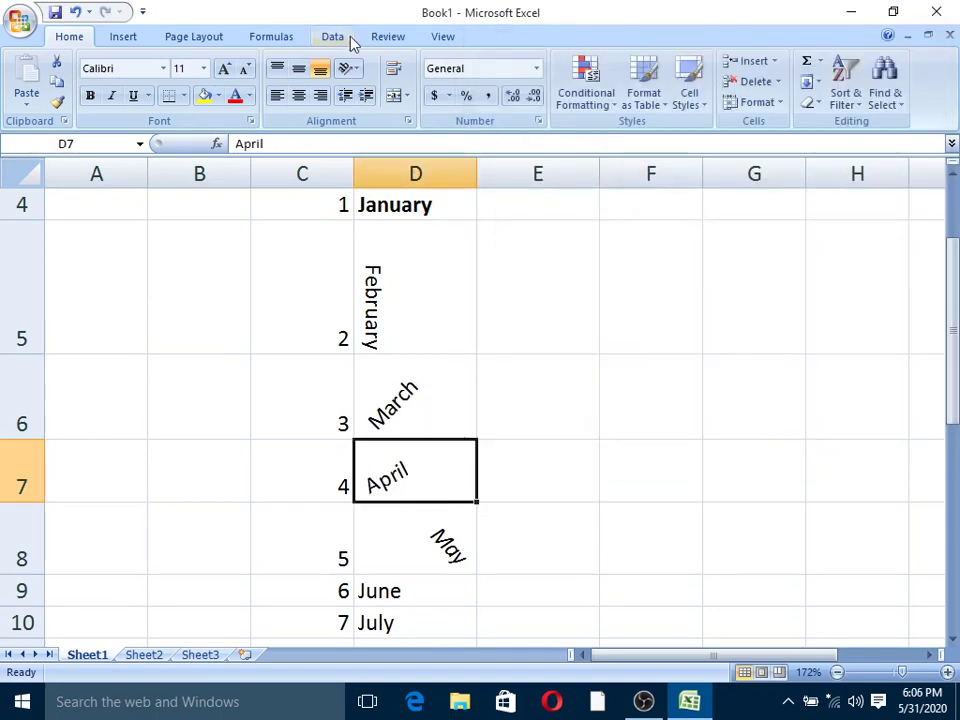
Give January in D4 one level of Increase Indent from the left edge.
{"action": "left_click", "coordinate": [350, 68]}
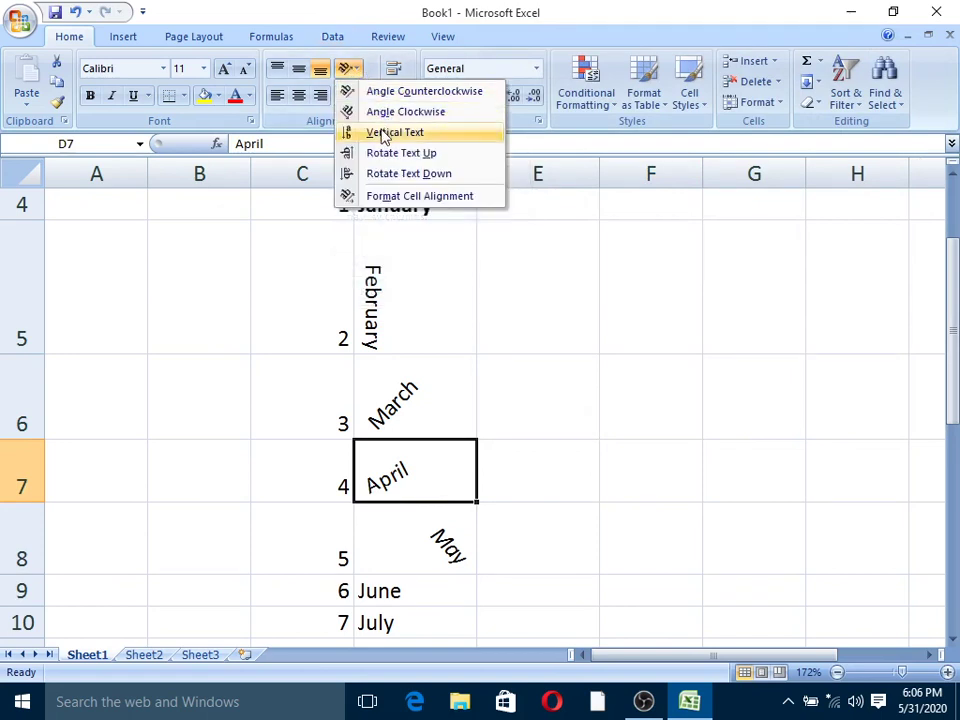
{"action": "left_click", "coordinate": [517, 352]}
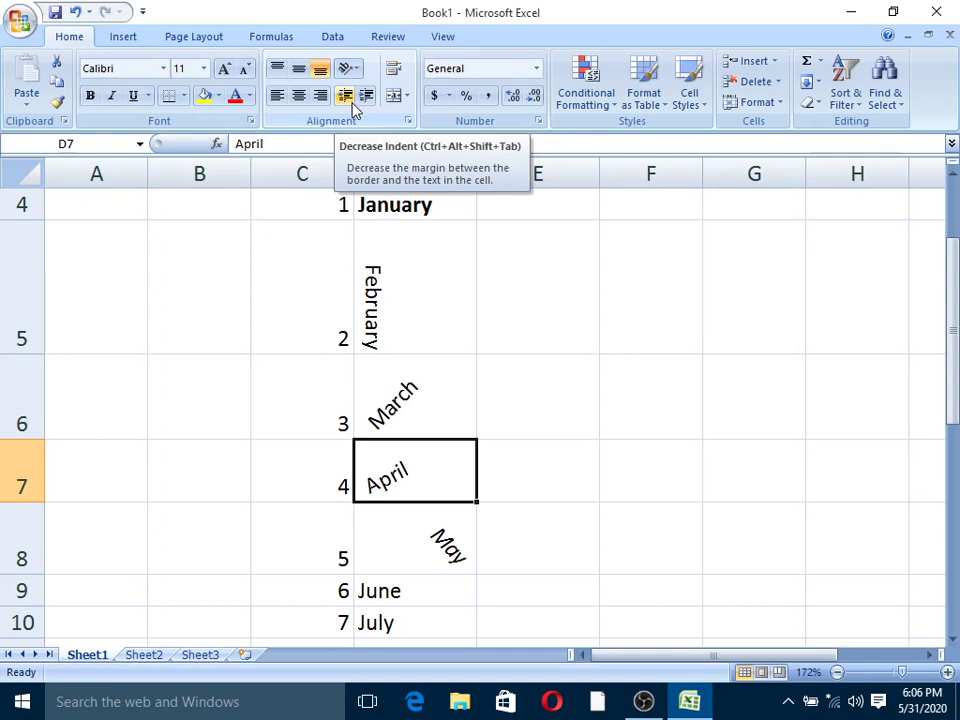
{"action": "left_click", "coordinate": [409, 203]}
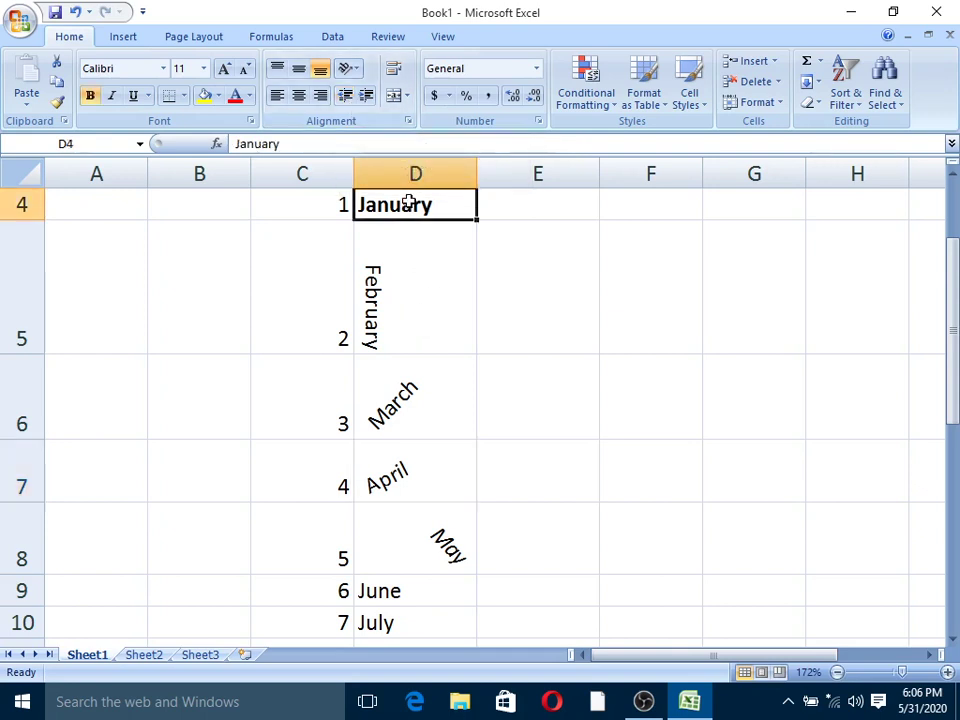
{"action": "left_click", "coordinate": [367, 96]}
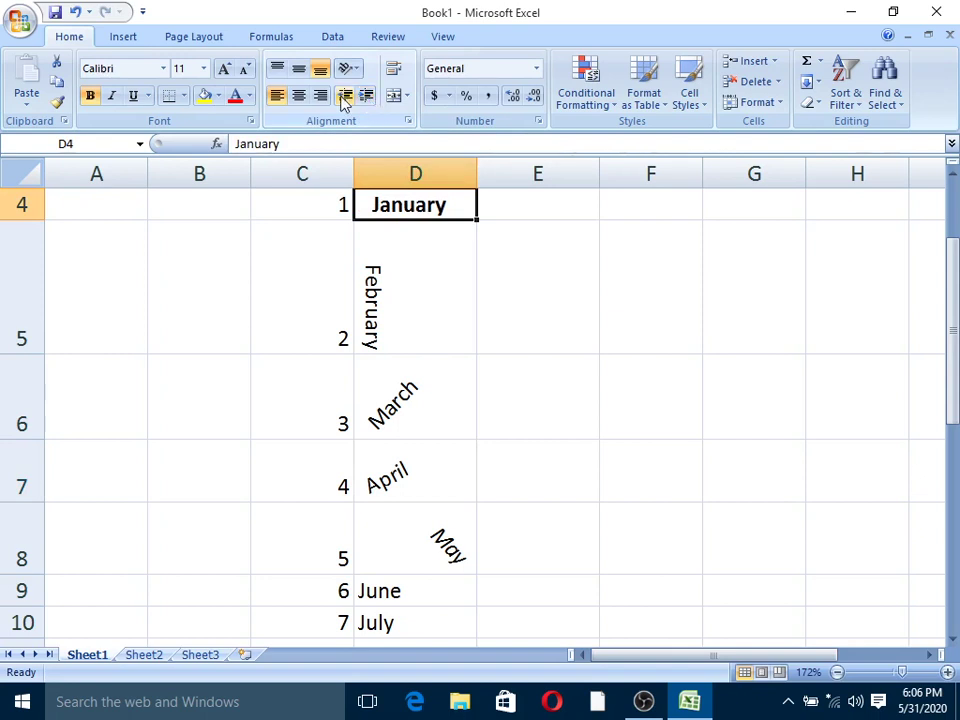
{"action": "left_click", "coordinate": [344, 96]}
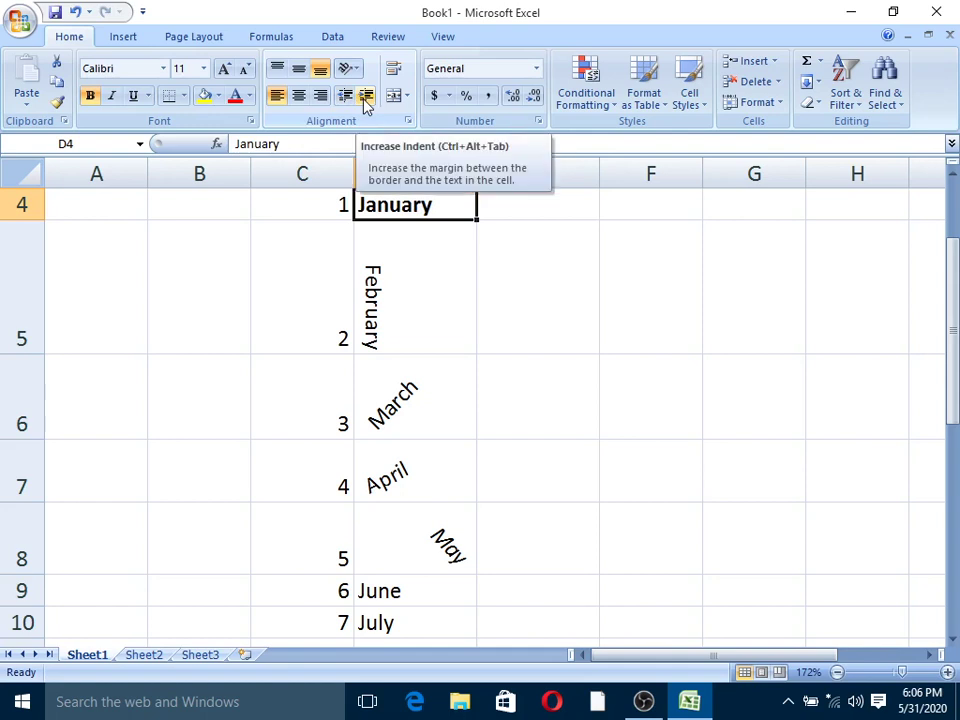
{"action": "left_click", "coordinate": [365, 100]}
{"action": "left_click", "coordinate": [345, 100]}
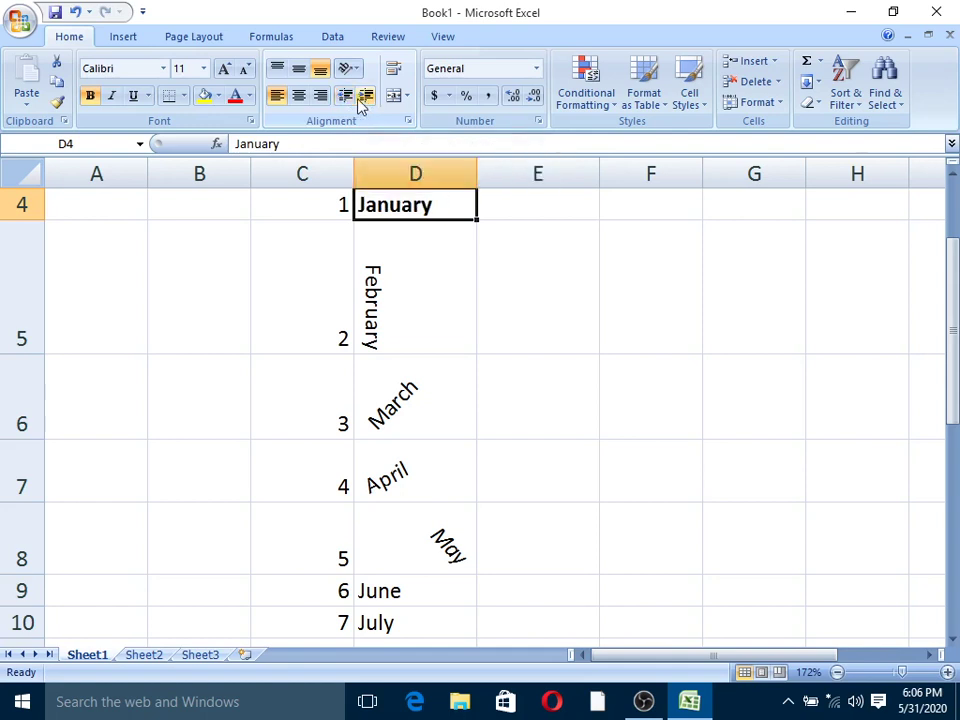
{"action": "left_click", "coordinate": [366, 97]}
{"action": "left_click", "coordinate": [355, 103]}
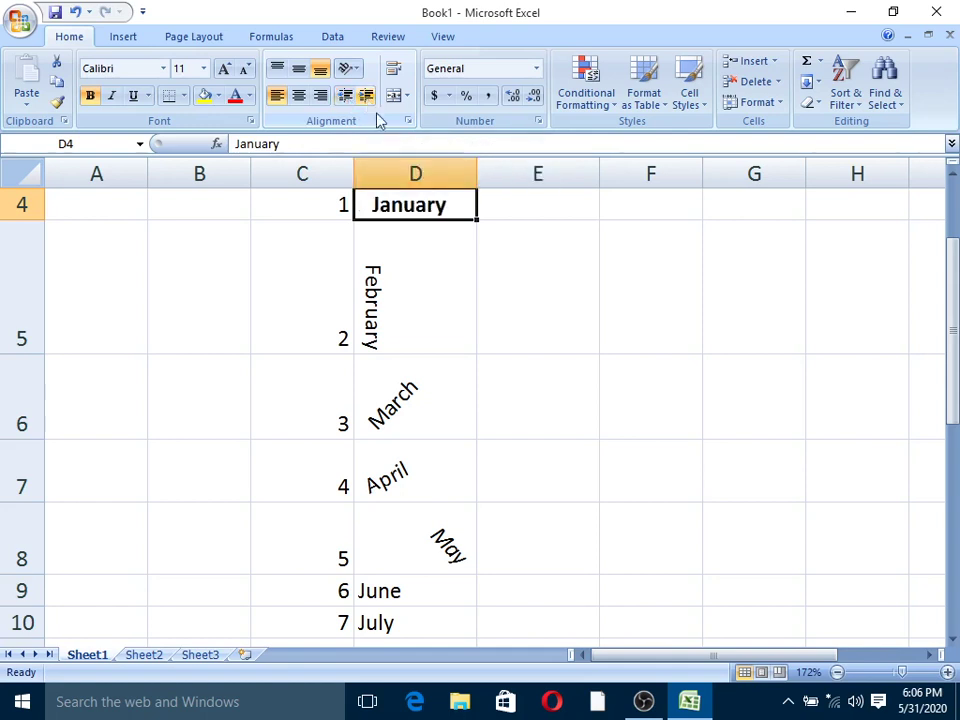
Select February in D5 and scroll to review the formatted month list.
{"action": "left_click", "coordinate": [407, 270]}
{"action": "scroll", "coordinate": [417, 287], "scroll_direction": "down", "scroll_amount": 1}
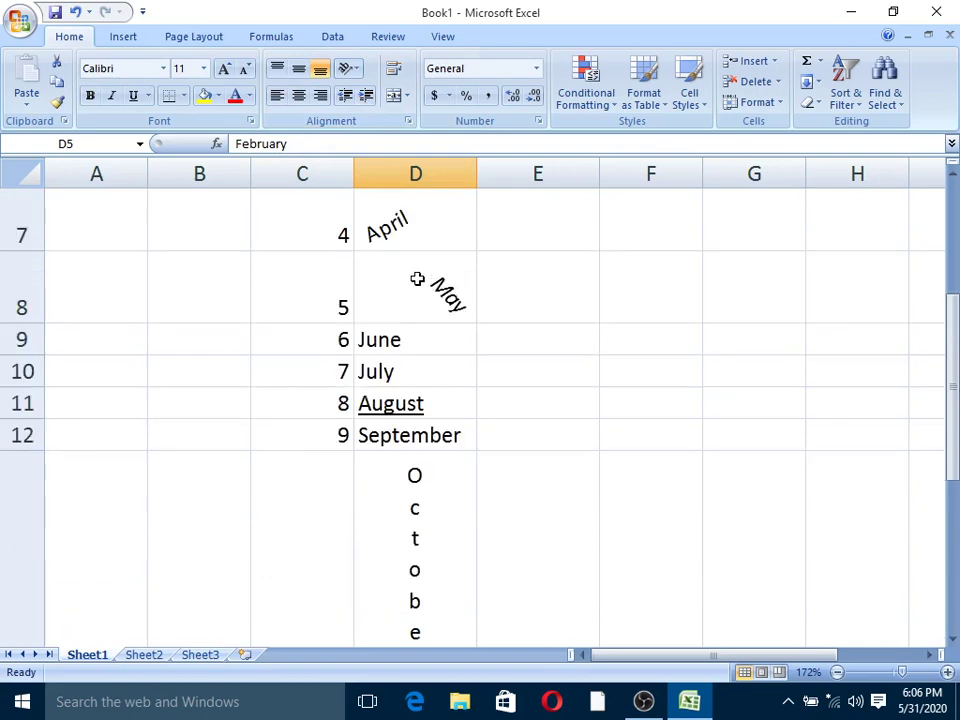
{"action": "scroll", "coordinate": [417, 278], "scroll_direction": "up", "scroll_amount": 1}
{"action": "scroll", "coordinate": [418, 274], "scroll_direction": "up", "scroll_amount": 1}
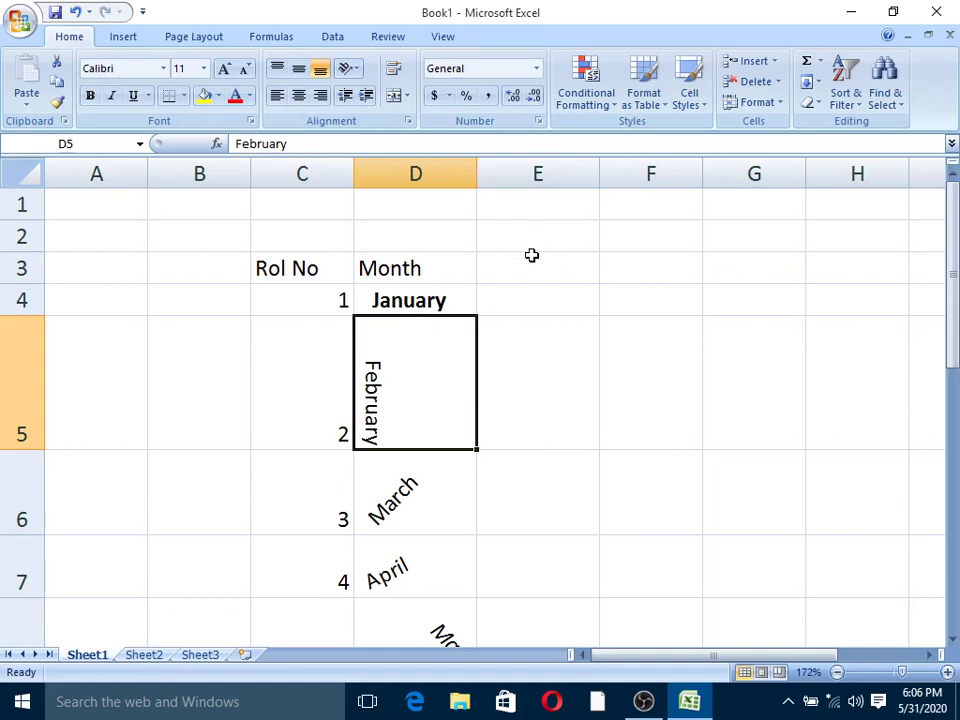
{"action": "scroll", "coordinate": [531, 268], "scroll_direction": "down", "scroll_amount": 3}
{"action": "scroll", "coordinate": [531, 272], "scroll_direction": "down", "scroll_amount": 2}
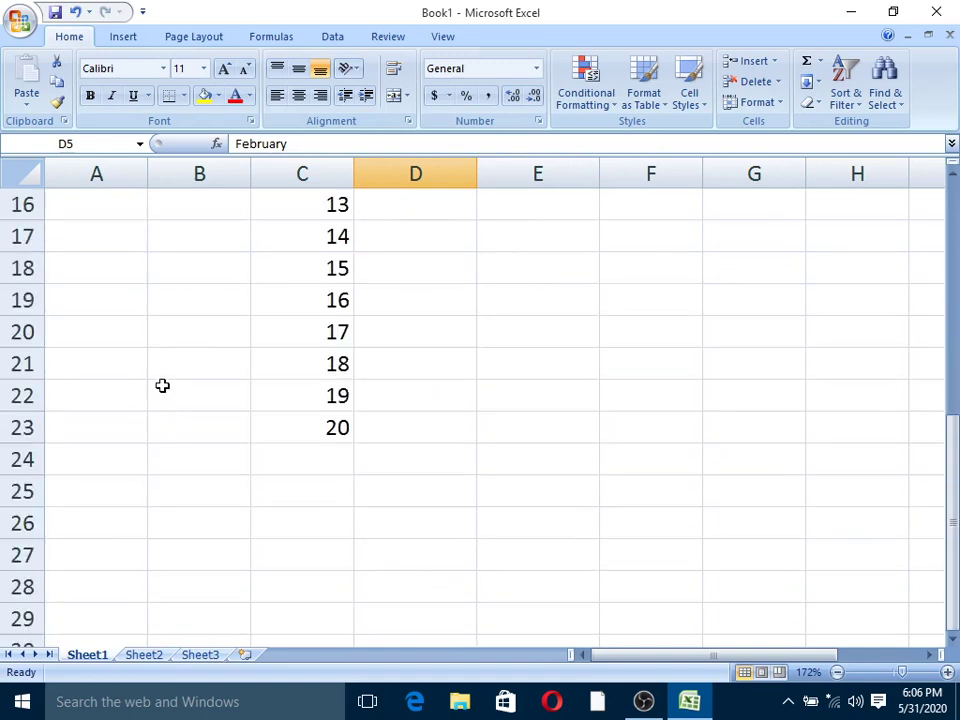
Enter 'Microsoft Excel' in B25 and apply Wrap Text so it spans two lines.
{"action": "left_click", "coordinate": [227, 496]}
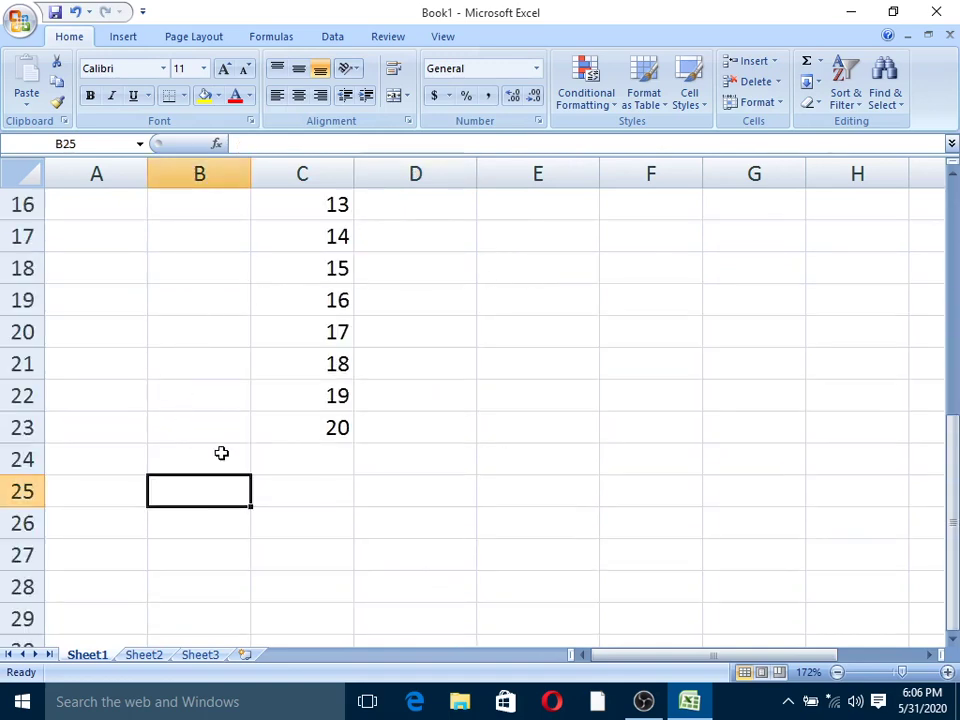
{"action": "type", "text": "Micro"}
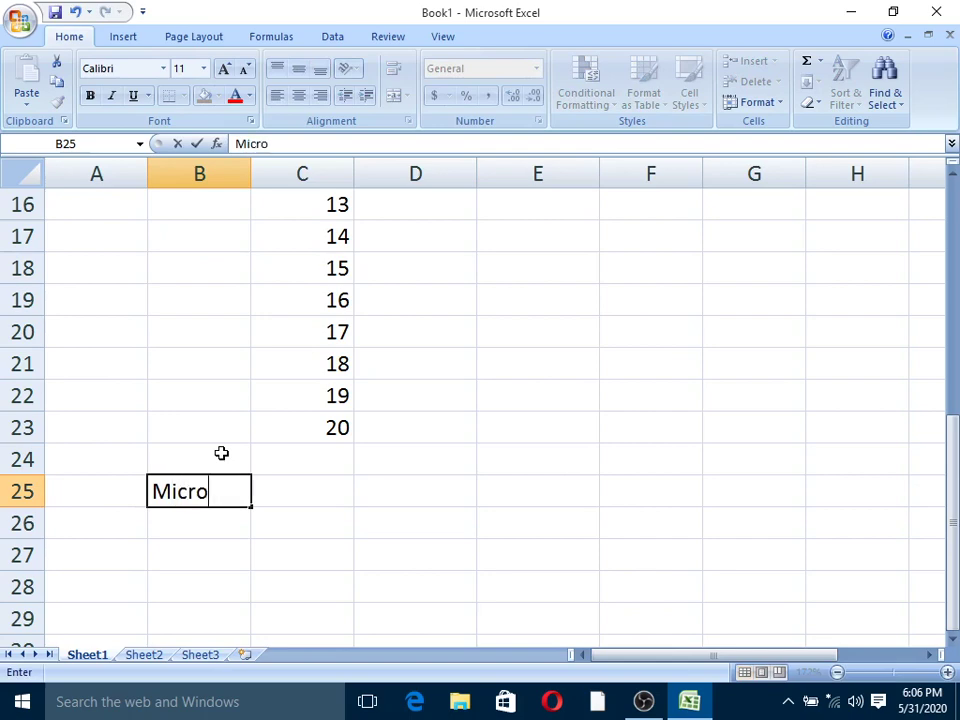
{"action": "type", "text": "soft"}
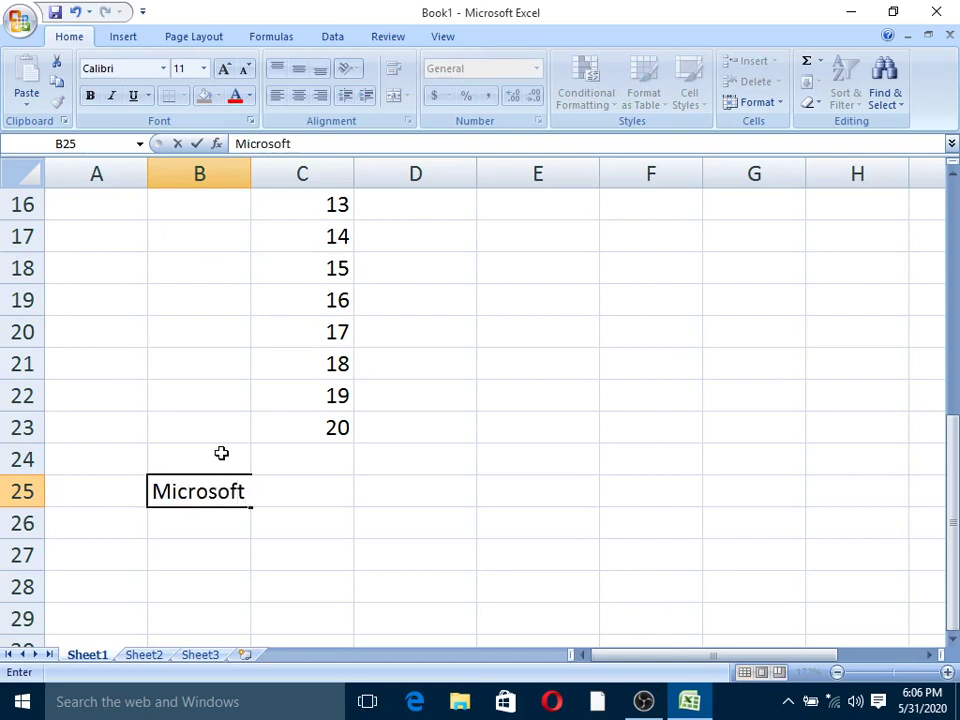
{"action": "type", "text": " Excel"}
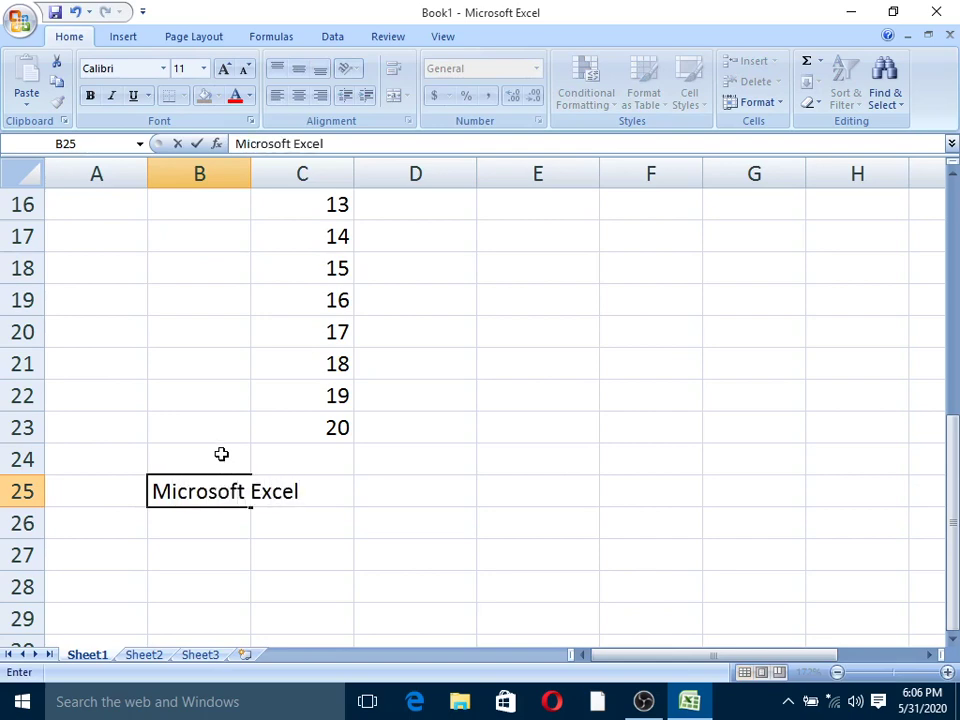
{"action": "left_click", "coordinate": [281, 549]}
{"action": "left_click", "coordinate": [229, 494]}
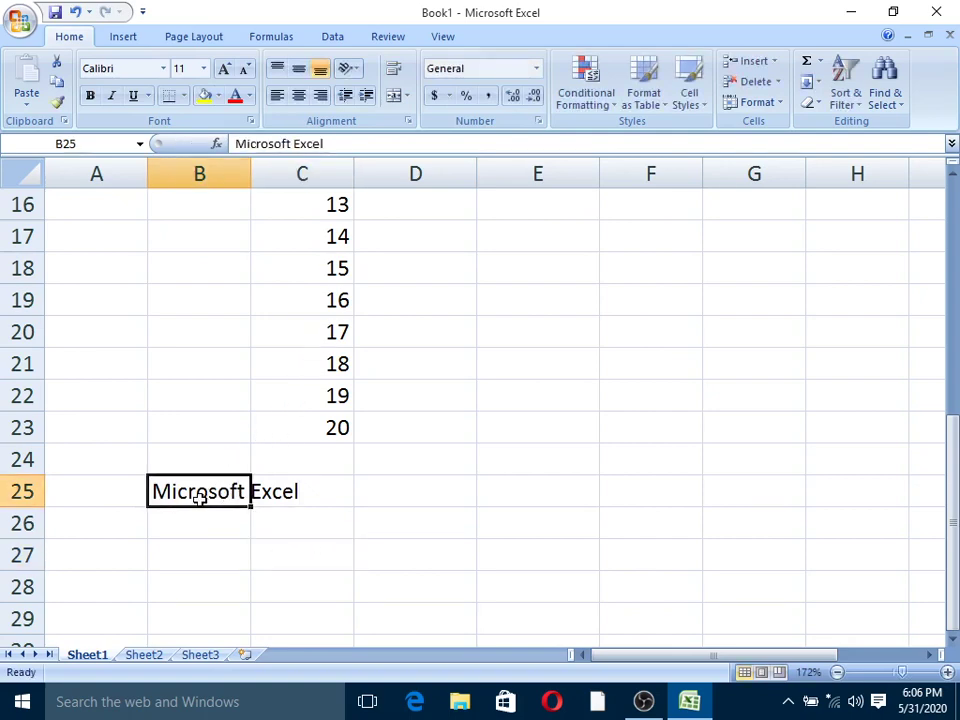
{"action": "left_click", "coordinate": [397, 76]}
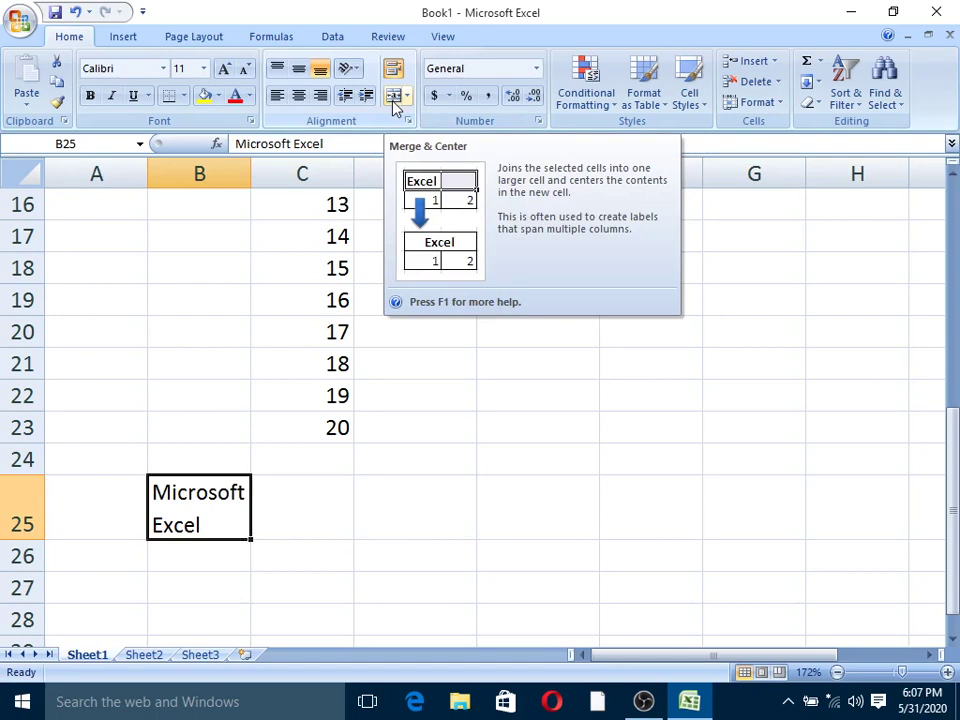
{"action": "scroll", "coordinate": [361, 480], "scroll_direction": "down", "scroll_amount": 1}
{"action": "scroll", "coordinate": [361, 480], "scroll_direction": "down", "scroll_amount": 1}
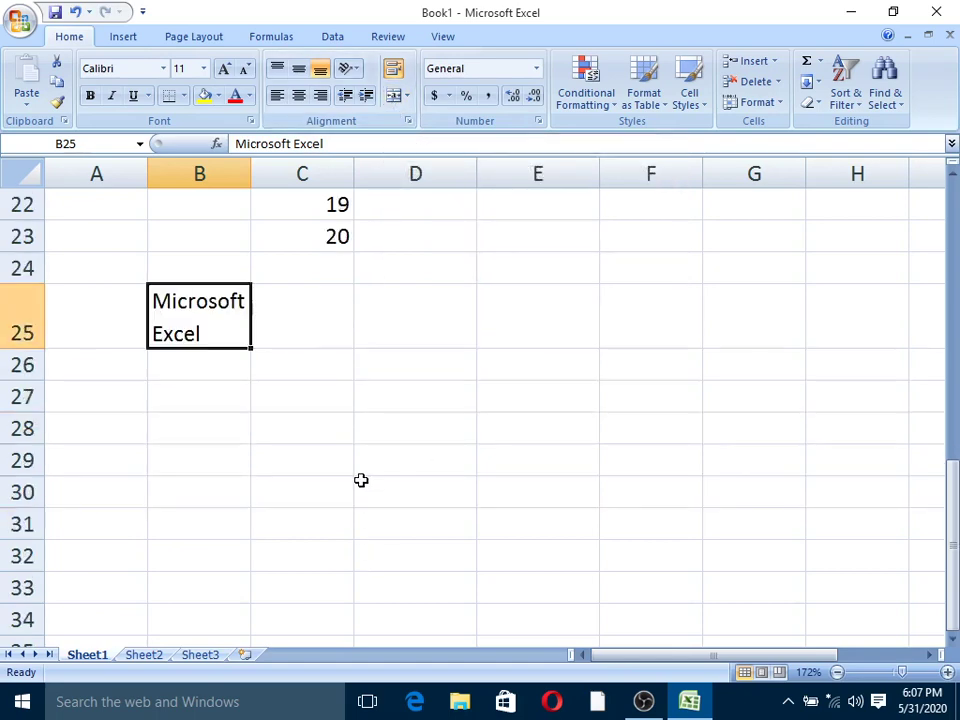
{"action": "scroll", "coordinate": [361, 480], "scroll_direction": "up", "scroll_amount": 4}
{"action": "scroll", "coordinate": [361, 480], "scroll_direction": "up", "scroll_amount": 3}
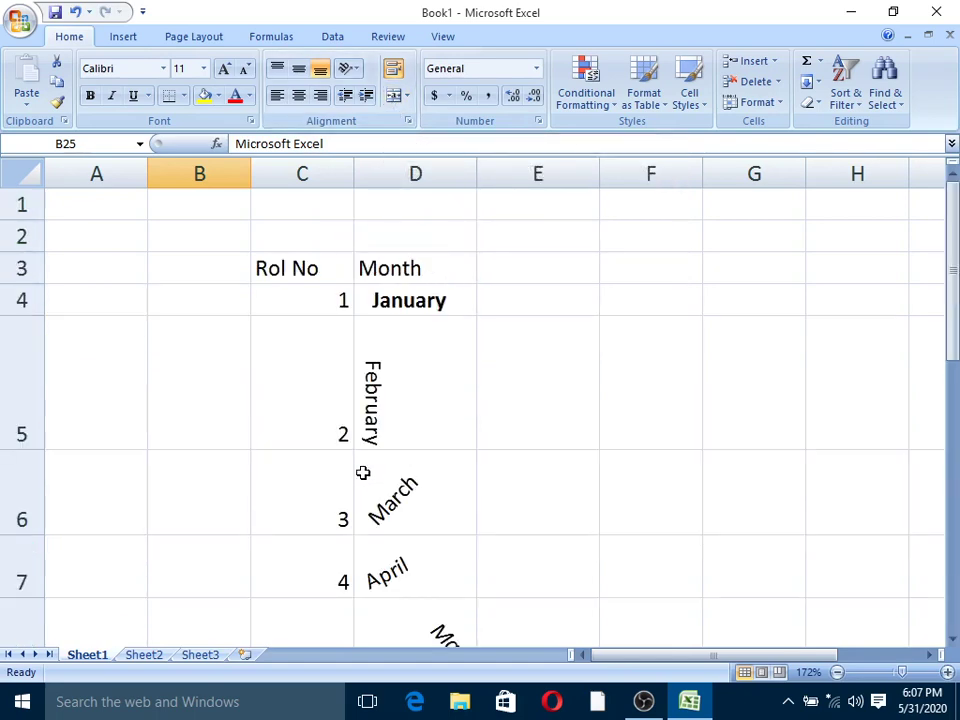
Enter the title 'NIELIT CCC MICROSOFT EXCEL PRACTICAL' into cell A1.
{"action": "left_click", "coordinate": [85, 205]}
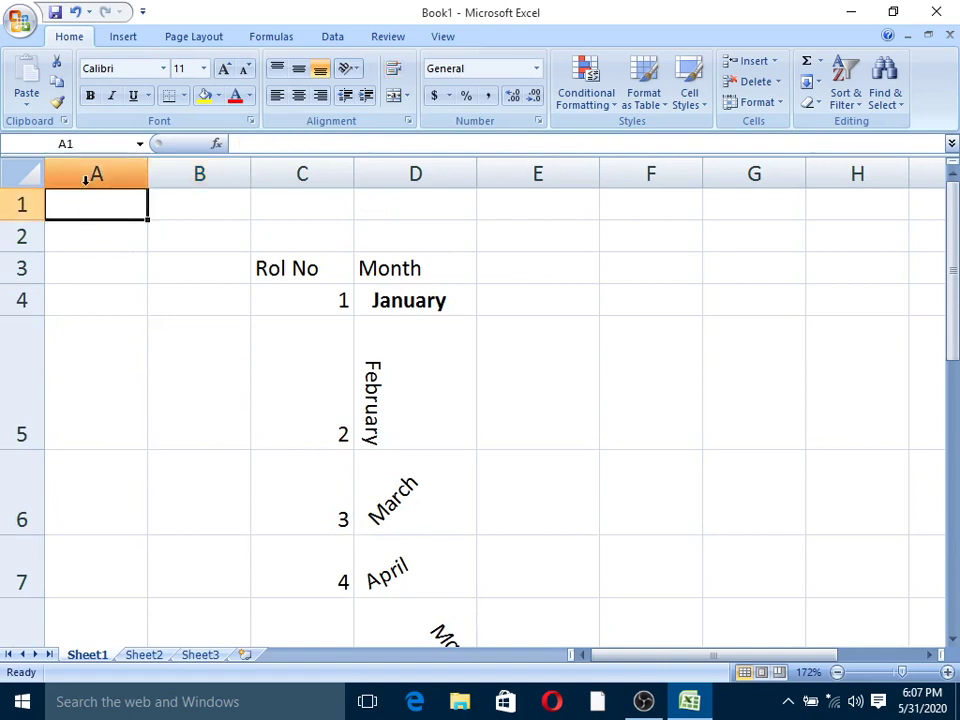
{"action": "type", "text": "N"}
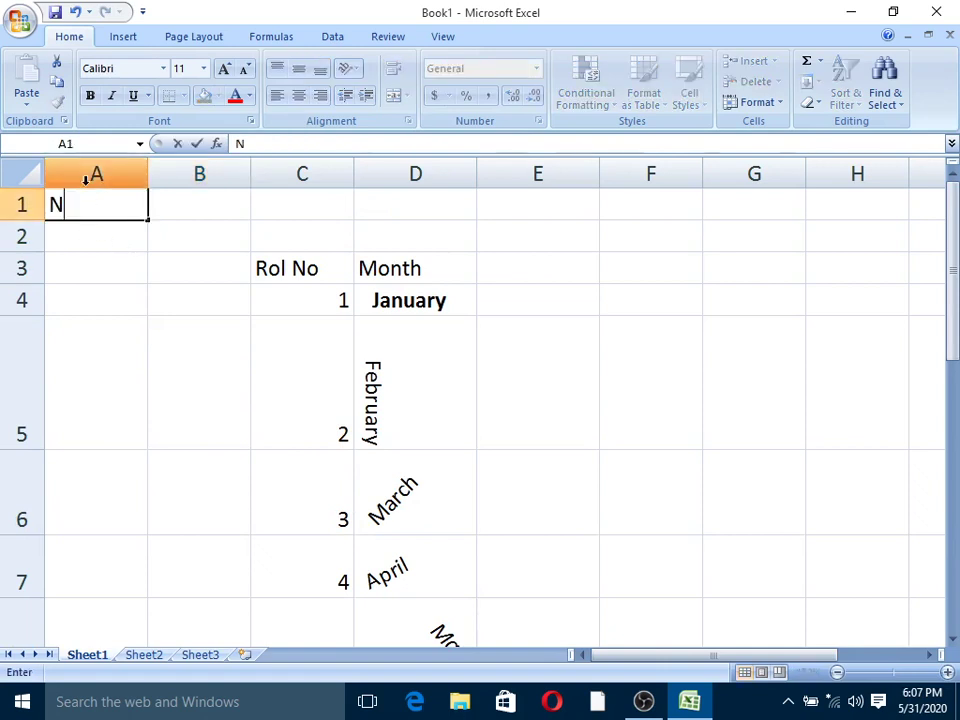
{"action": "type", "text": "i"}
{"action": "type", "text": "I"}
{"action": "type", "text": "ELIT"}
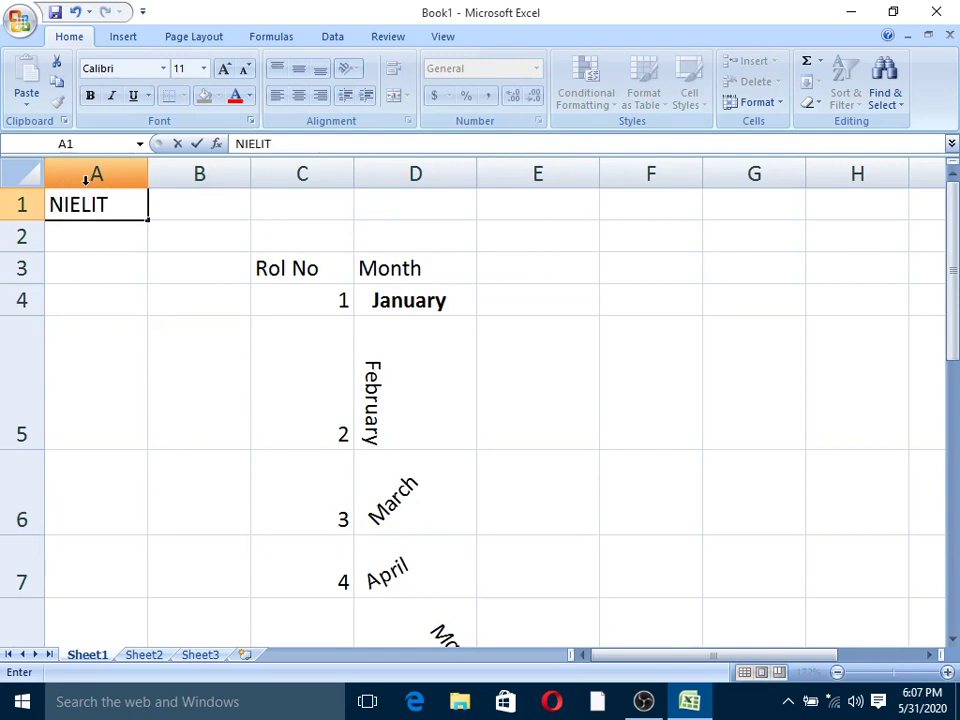
{"action": "type", "text": " CCCMIC"}
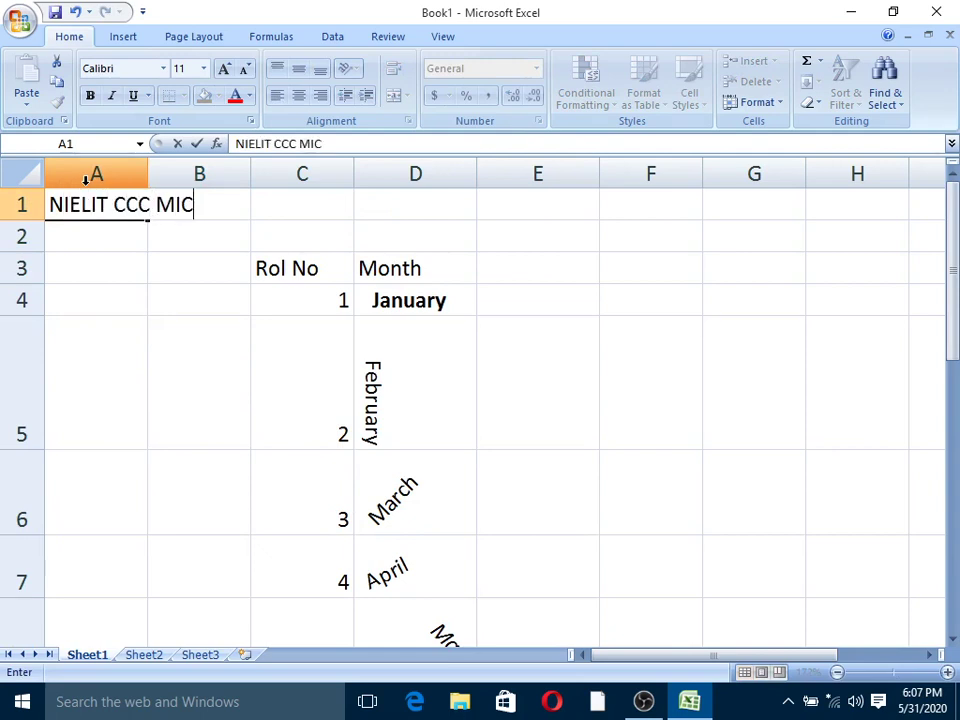
{"action": "type", "text": "ROSOFT E"}
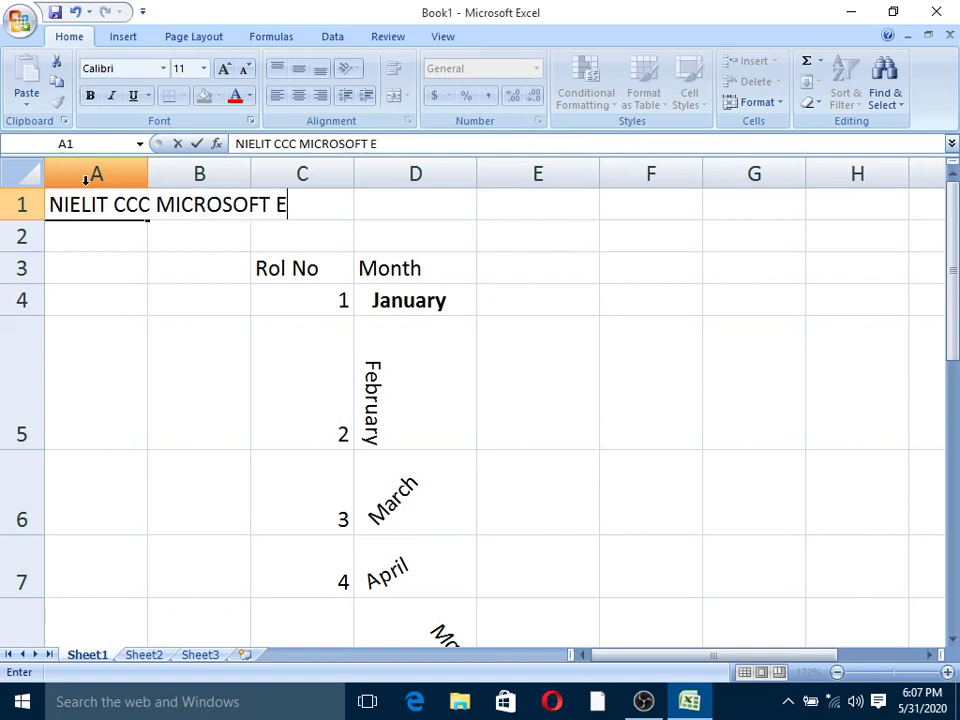
{"action": "type", "text": "XCEL"}
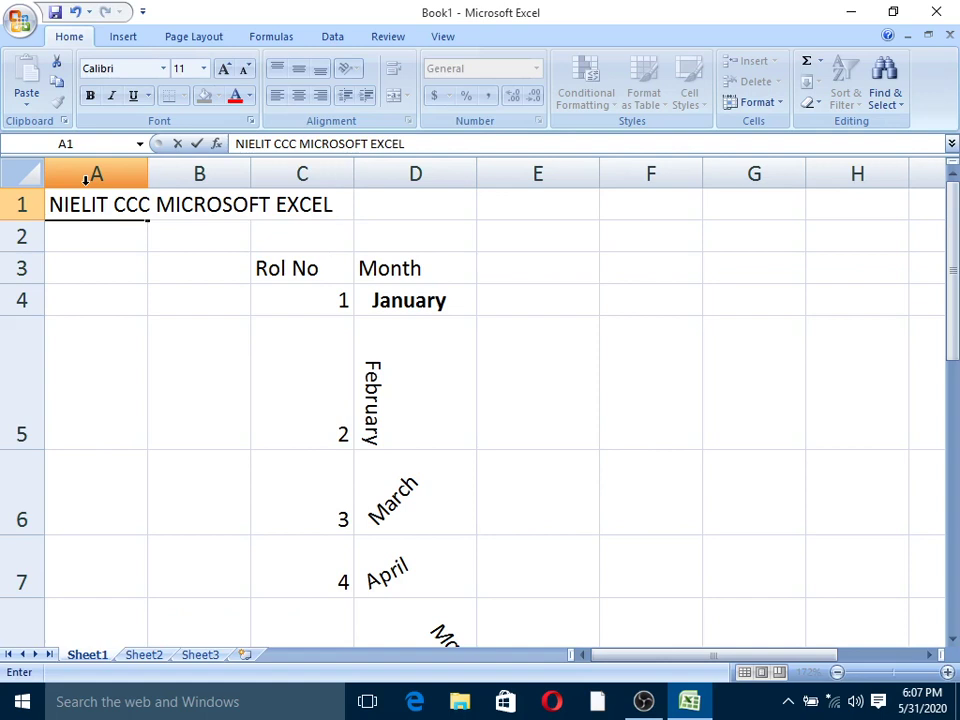
{"action": "type", "text": " PRA"}
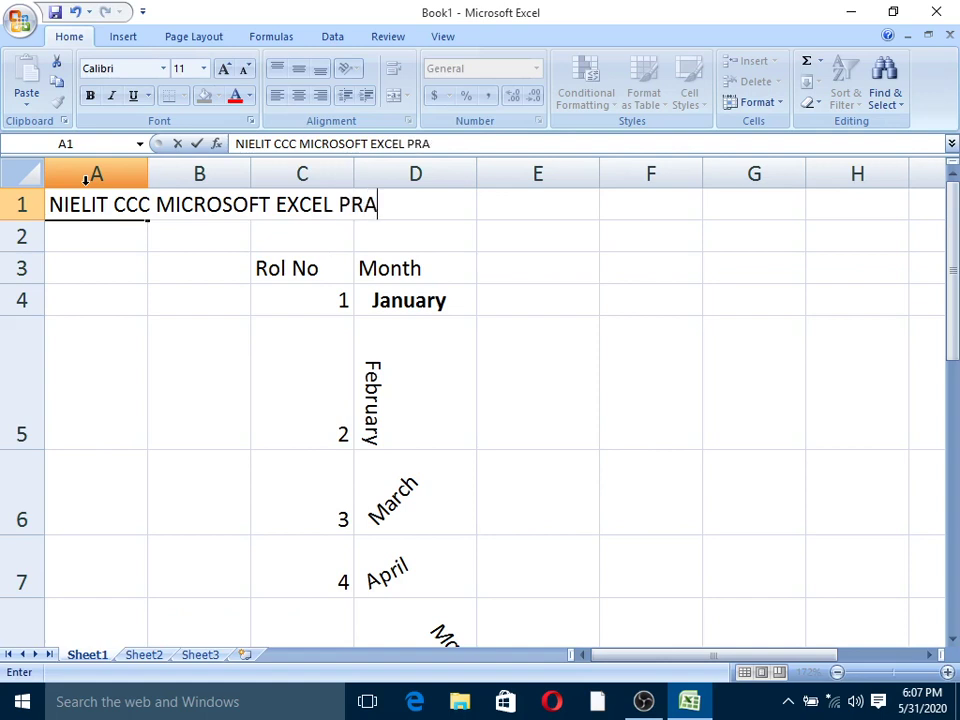
{"action": "type", "text": "CTICAL"}
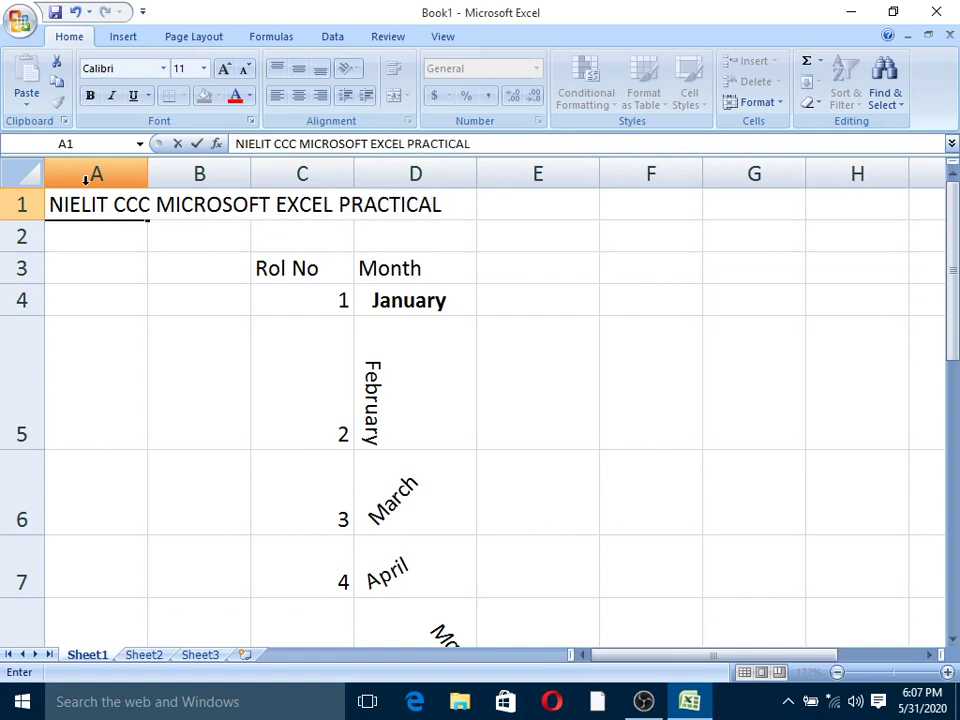
{"action": "left_click", "coordinate": [170, 318]}
{"action": "left_click", "coordinate": [128, 204]}
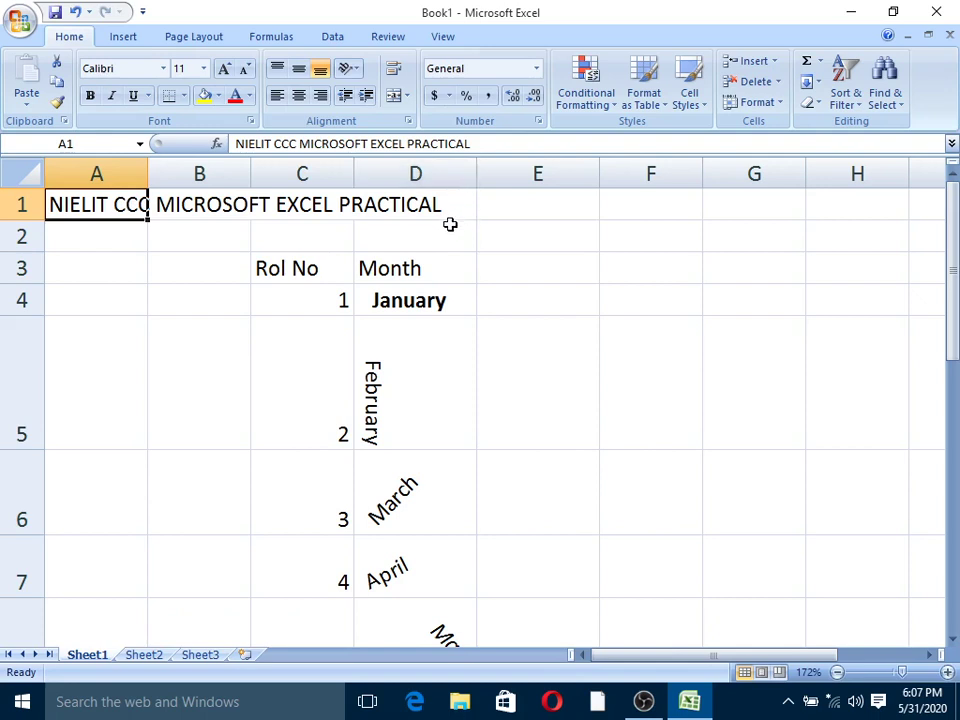
Check row 1 cells to confirm the title text lives only in A1.
{"action": "left_click", "coordinate": [133, 272]}
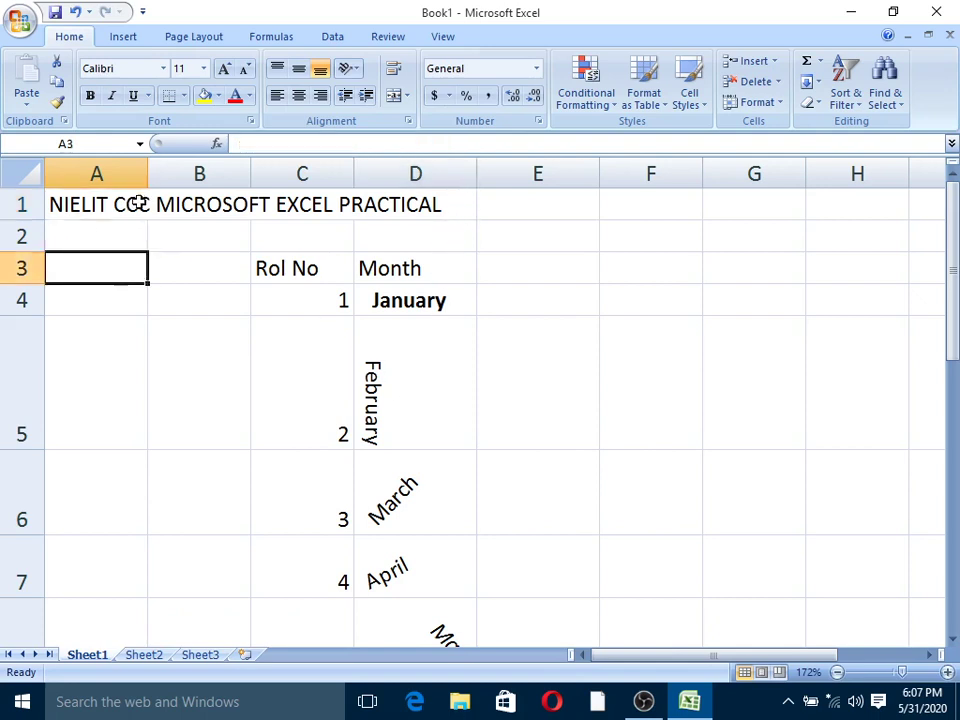
{"action": "left_click", "coordinate": [130, 204]}
{"action": "left_click", "coordinate": [199, 204]}
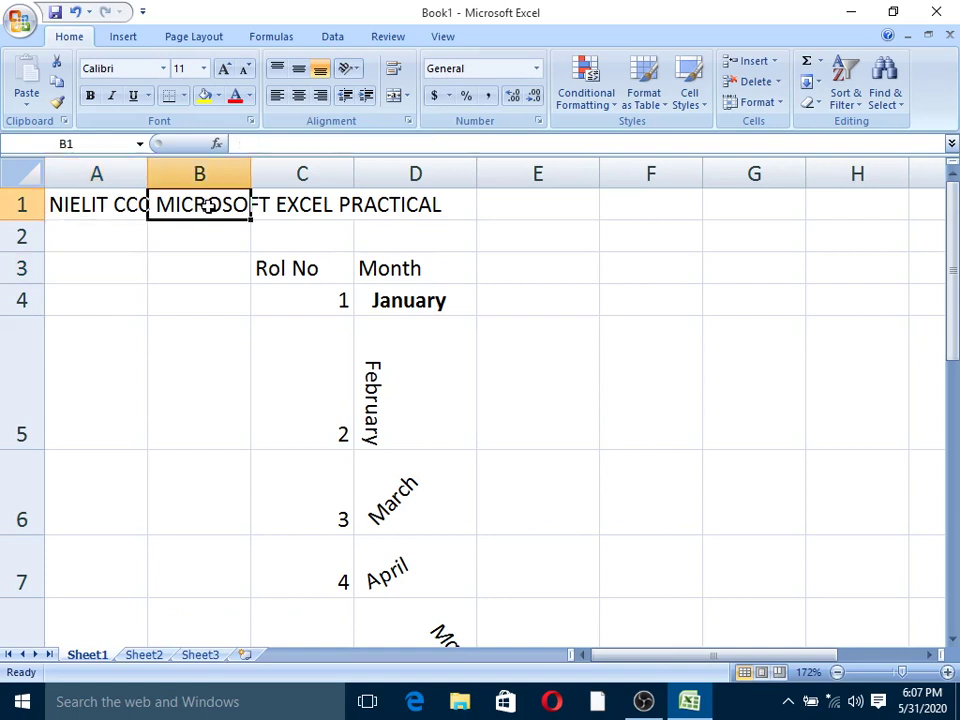
{"action": "left_click", "coordinate": [261, 204]}
{"action": "left_click", "coordinate": [105, 200]}
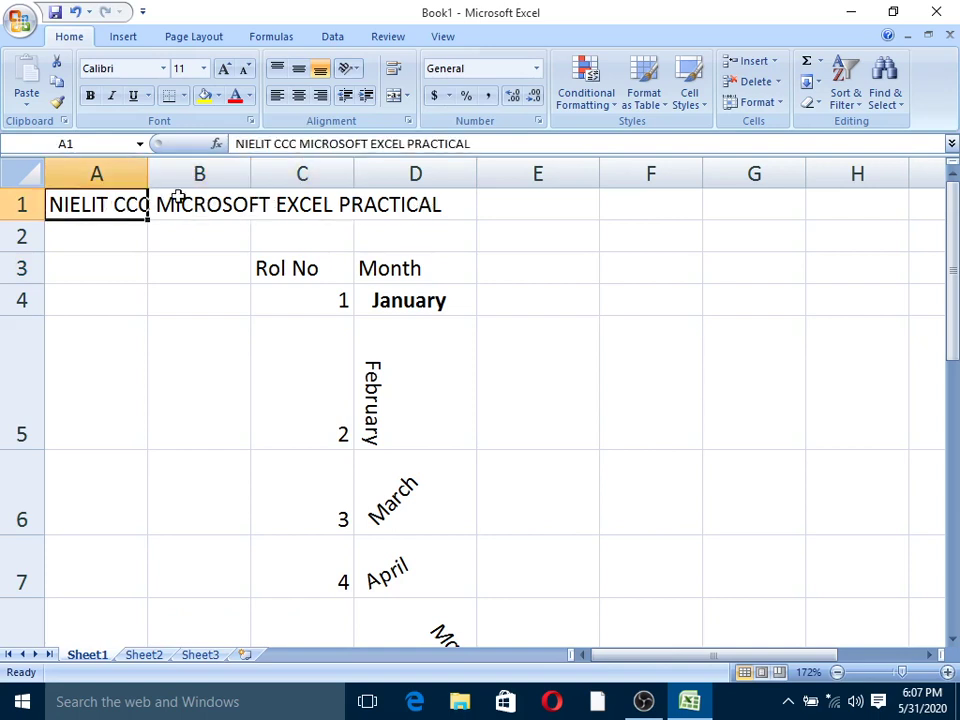
{"action": "left_click", "coordinate": [185, 200]}
{"action": "left_click", "coordinate": [295, 205]}
{"action": "left_click", "coordinate": [403, 205]}
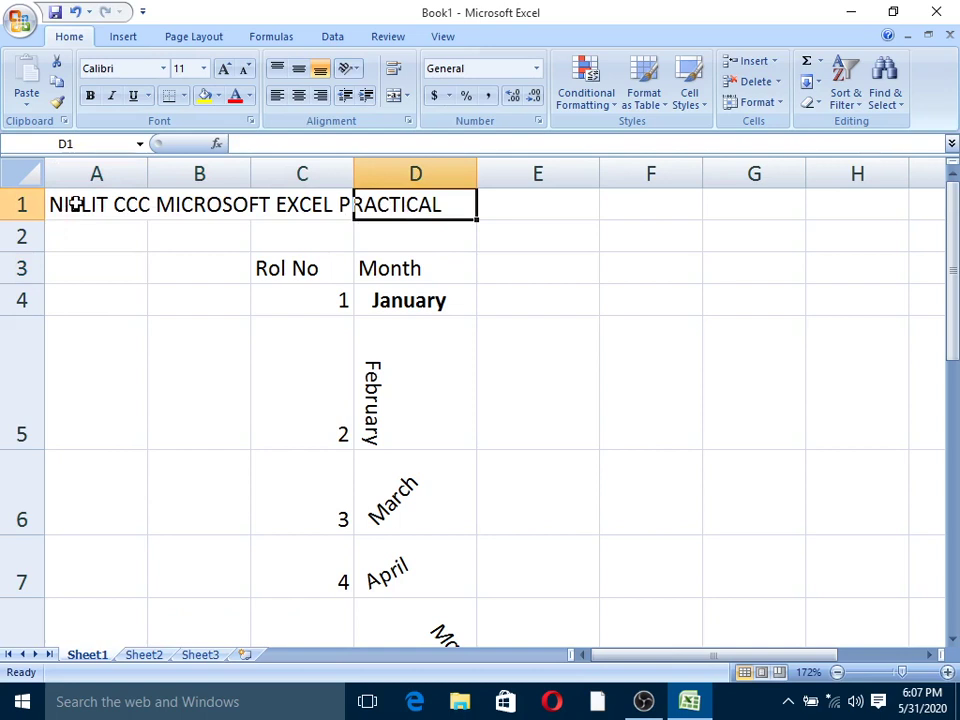
Drag across row 1 to select cells A1 through D1.
{"action": "left_click_drag", "start_coordinate": [75, 204], "coordinate": [168, 200]}
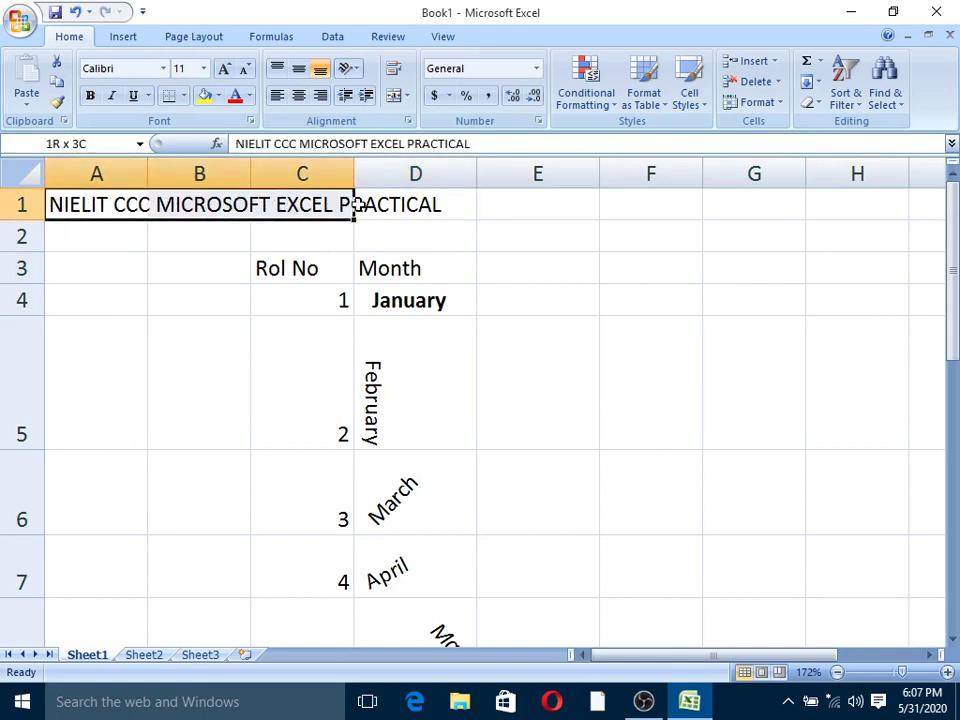
{"action": "left_click_drag", "start_coordinate": [259, 204], "coordinate": [409, 204]}
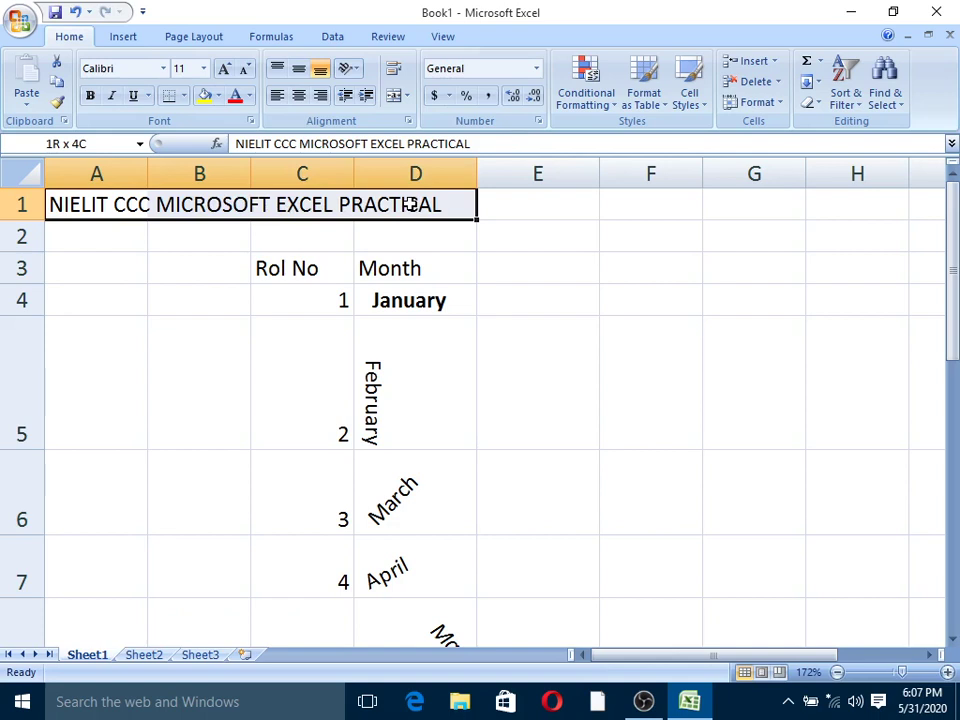
{"action": "left_click", "coordinate": [186, 246]}
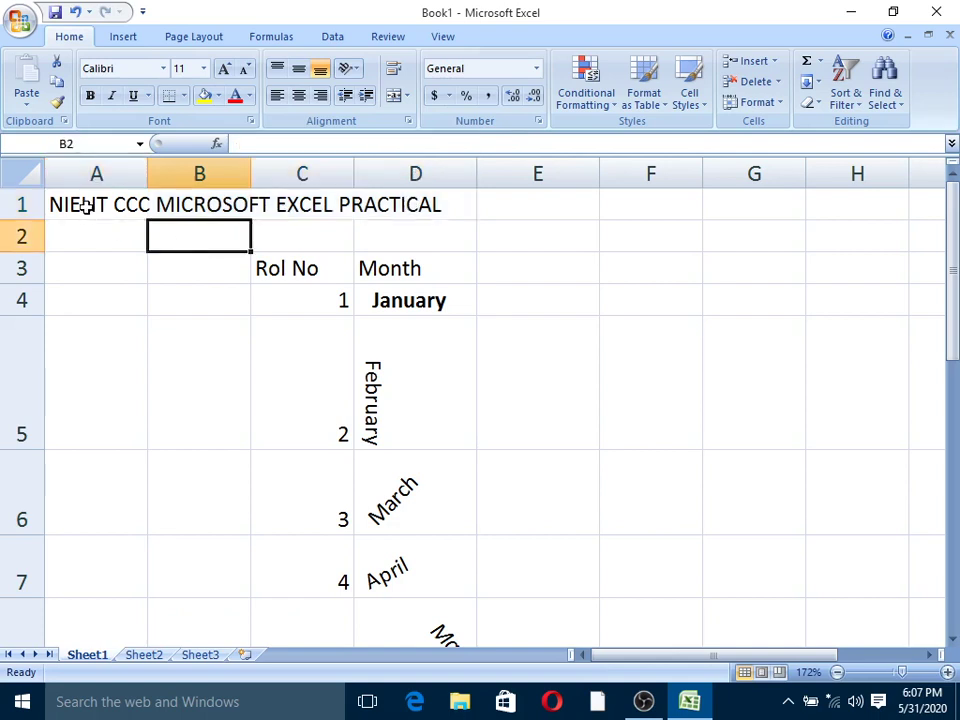
{"action": "left_click_drag", "start_coordinate": [87, 206], "coordinate": [396, 205]}
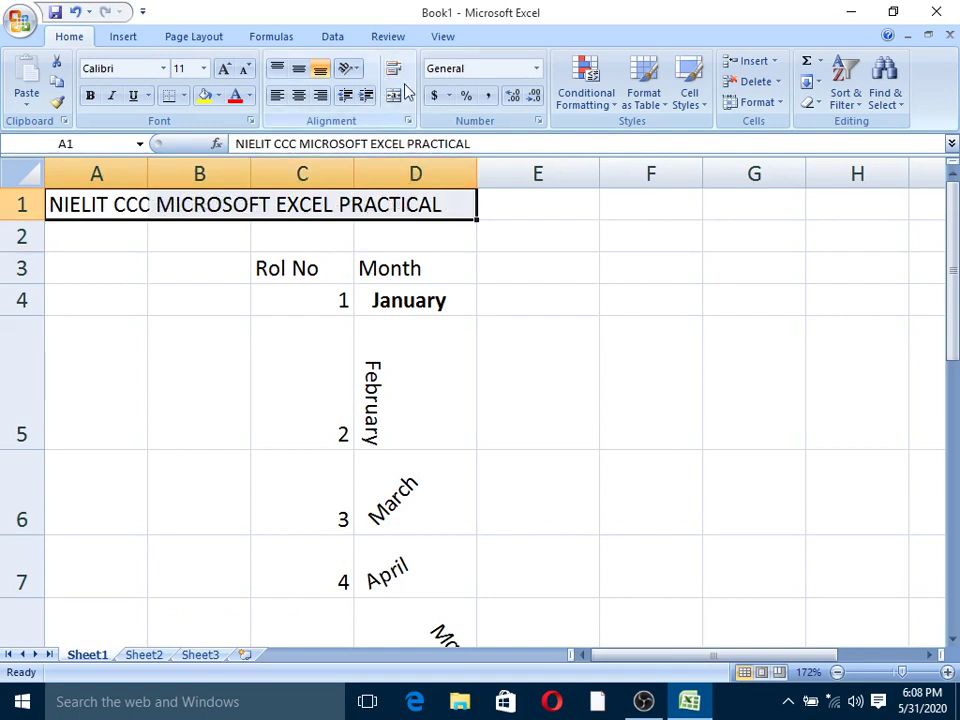
Apply Merge & Center to A1:D1 so the NIELIT CCC title is centred.
{"action": "left_click", "coordinate": [407, 97]}
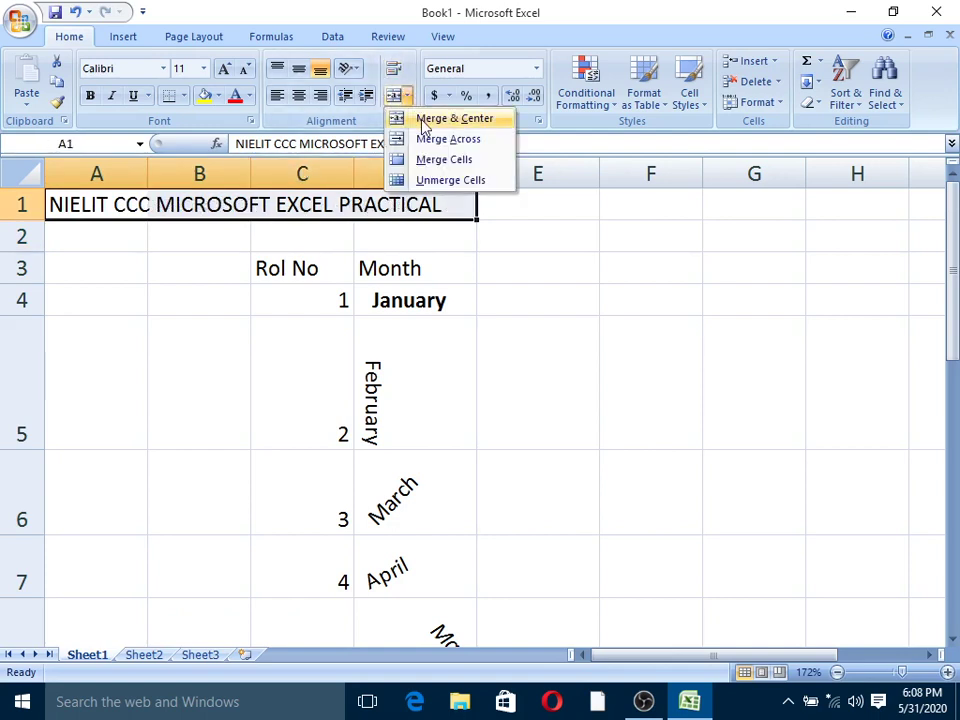
{"action": "left_click", "coordinate": [424, 120]}
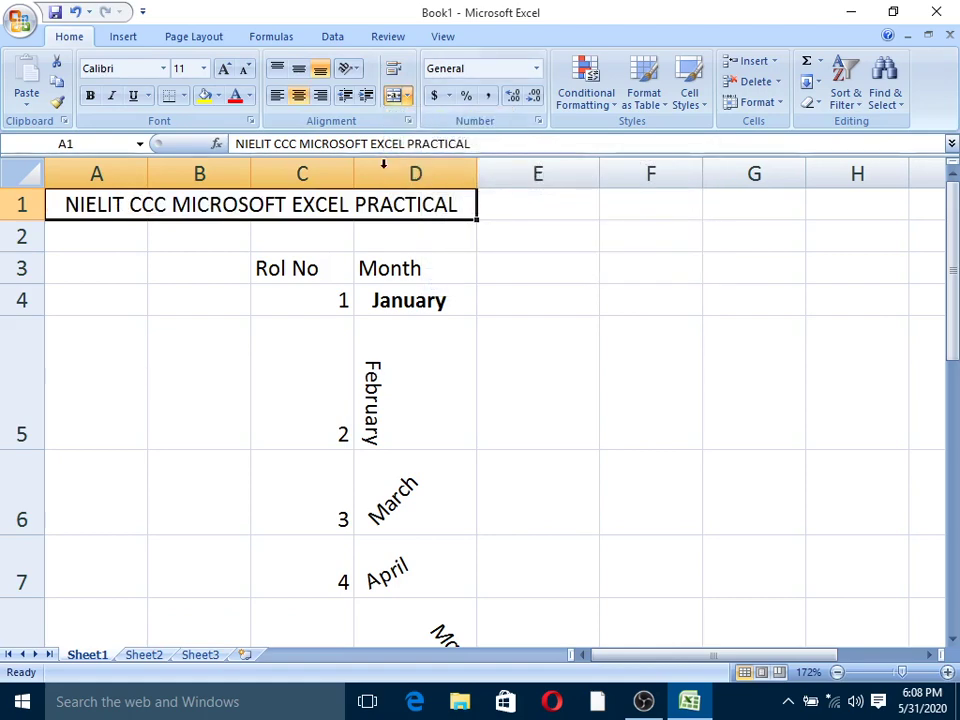
{"action": "left_click", "coordinate": [215, 322]}
{"action": "left_click", "coordinate": [279, 205]}
{"action": "left_click", "coordinate": [210, 262]}
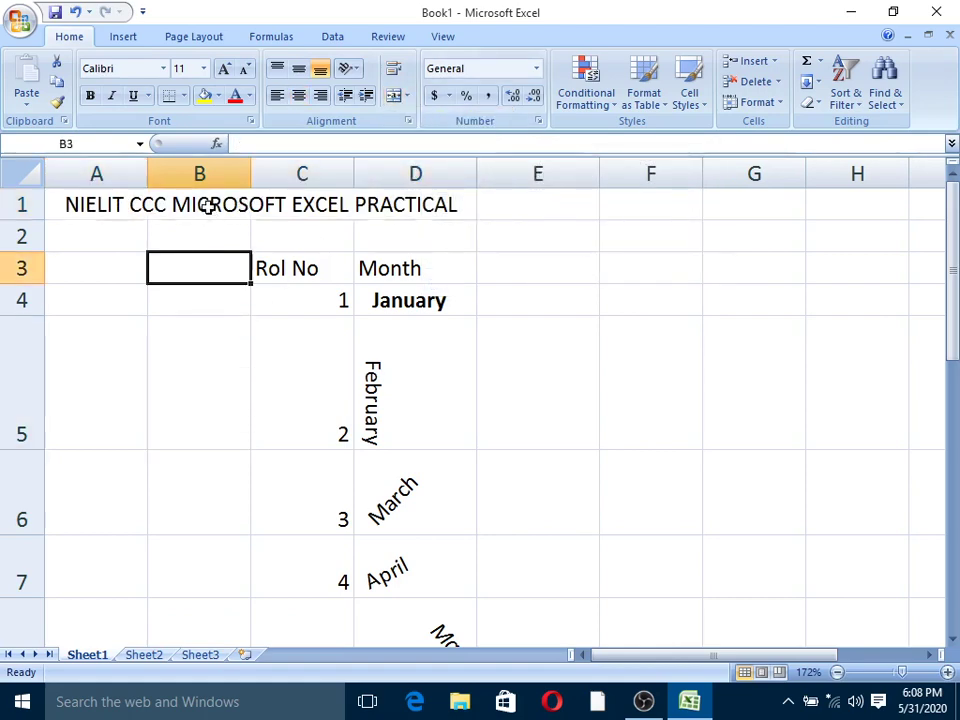
{"action": "left_click", "coordinate": [205, 203]}
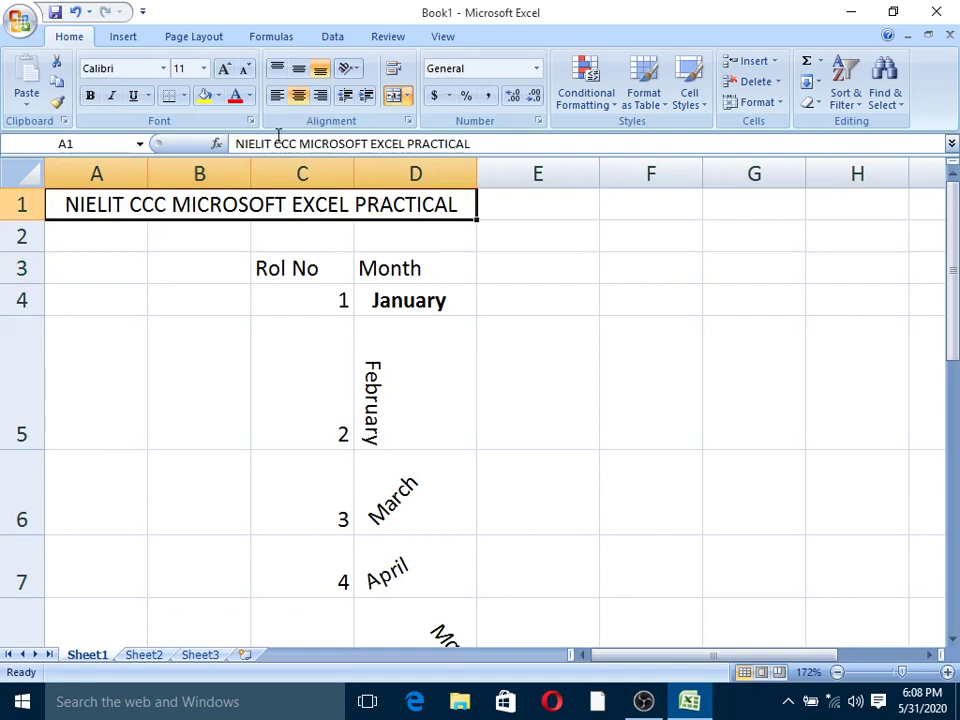
{"action": "left_click", "coordinate": [409, 96]}
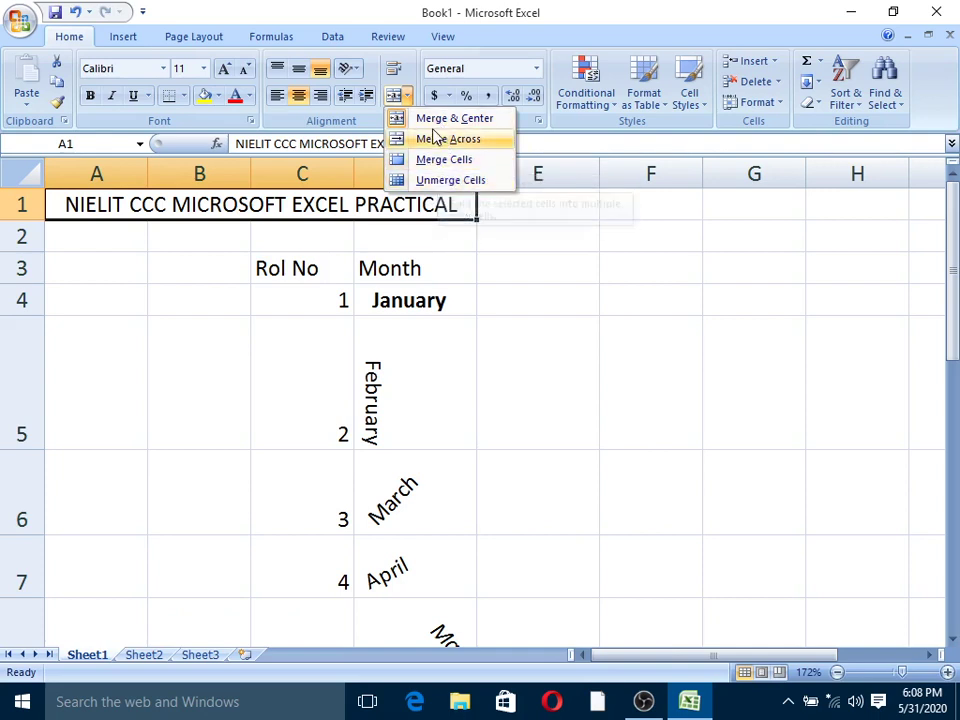
{"action": "left_click", "coordinate": [499, 478]}
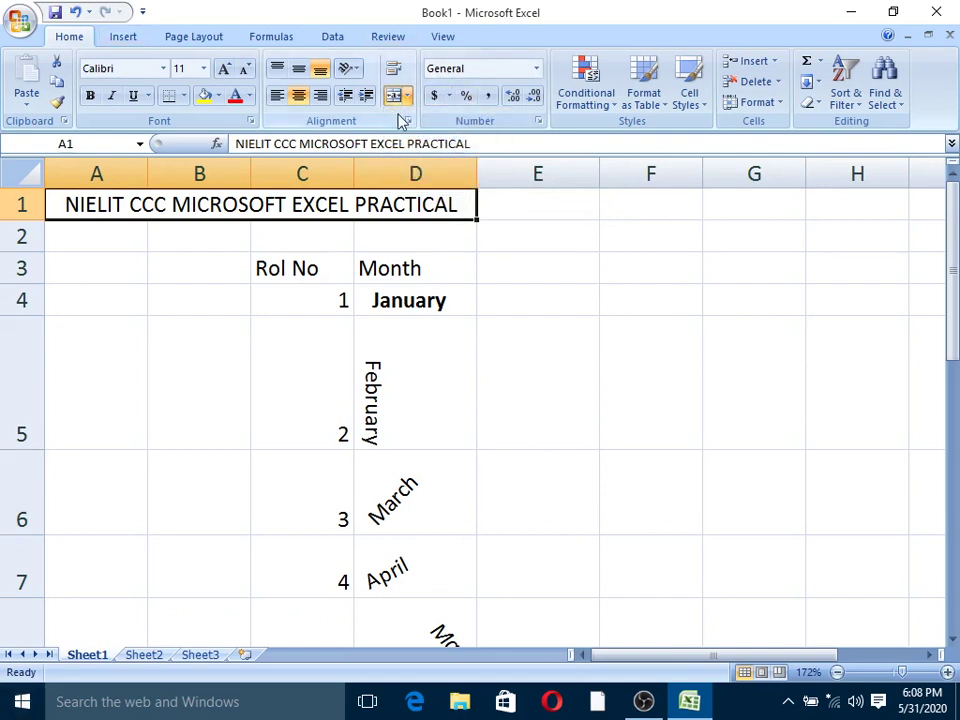